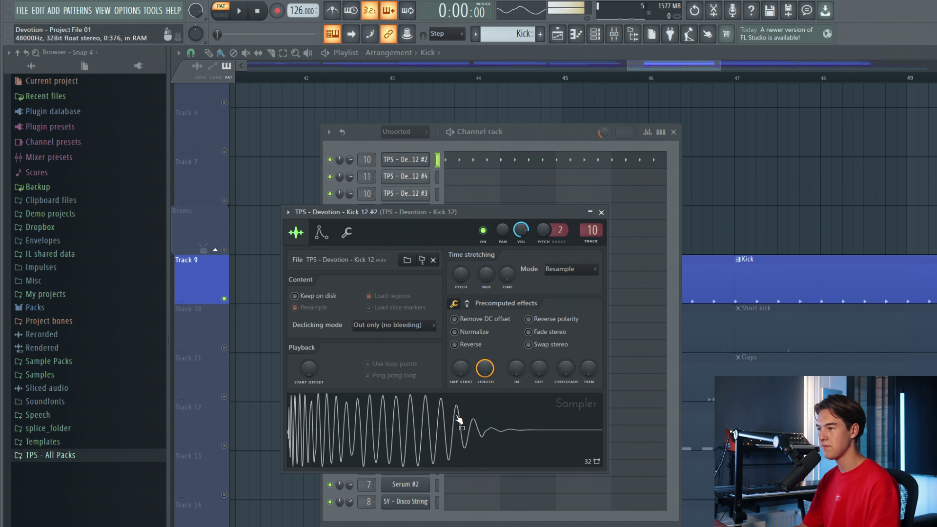
Play the kick pattern and check its step sequence in the channel rack before closing the rack.
left_click(473, 161)
key("space")
key("space")
left_click(671, 136)
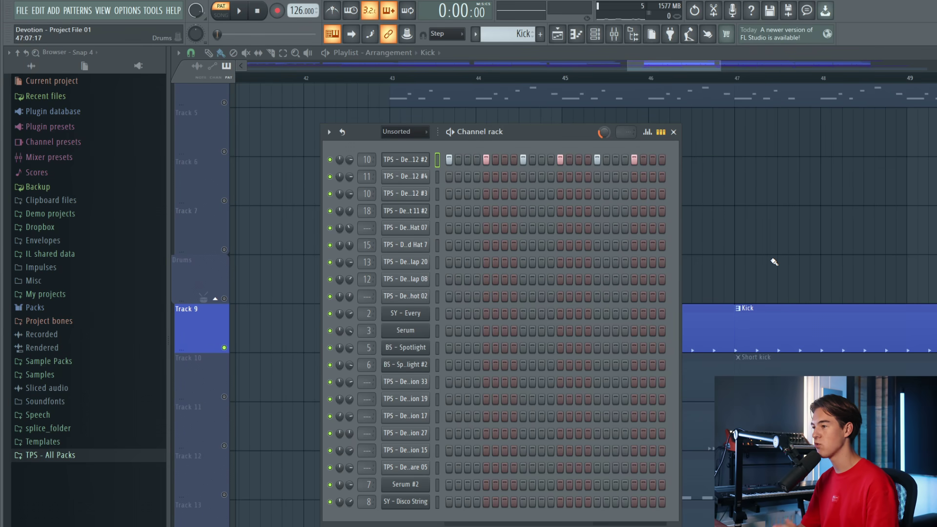
left_click(669, 133)
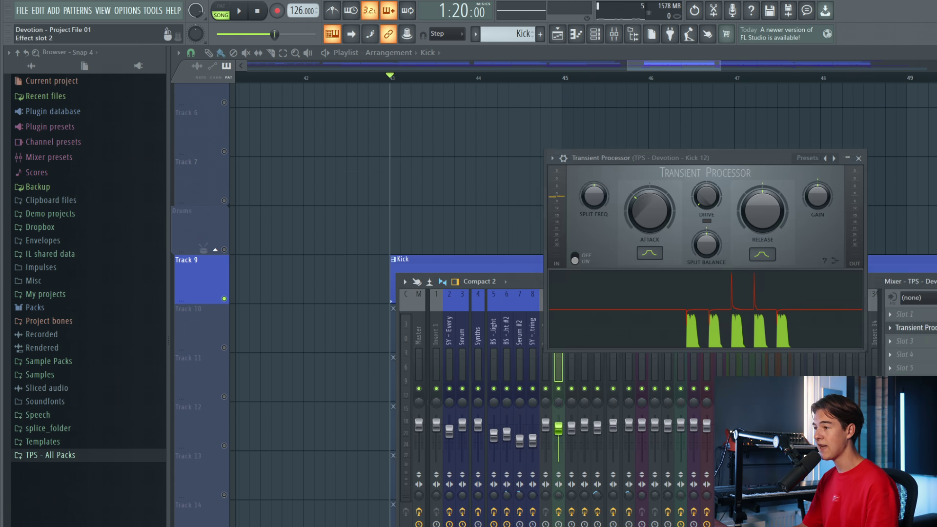
Audition the kick with the Transient Processor's Attack raised to 100% and brought back to about -34%, ending with the plugin and mixer closed.
mouse_move(608, 157)
left_mouse_down()
mouse_move(623, 165)
mouse_move(599, 169)
mouse_move(607, 173)
left_mouse_up()
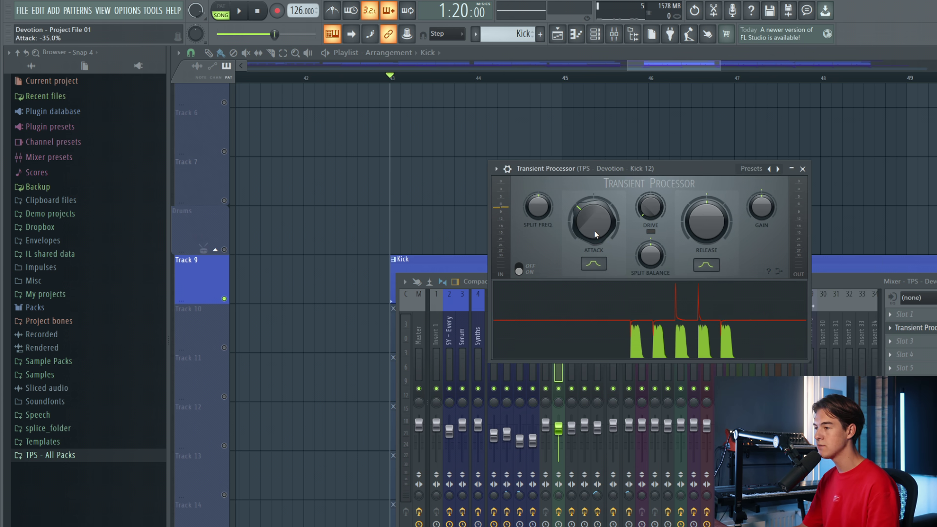
key("space")
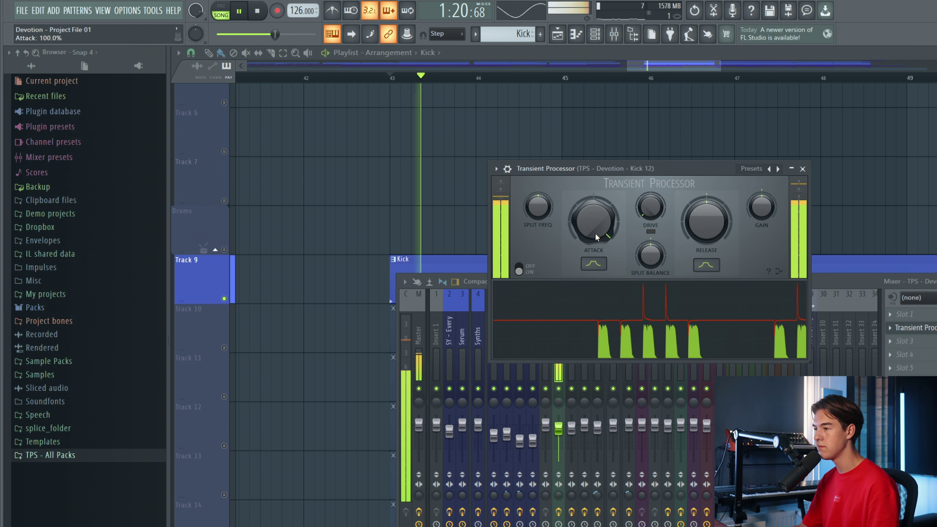
mouse_move(595, 233)
left_mouse_down()
mouse_move(596, 186)
mouse_move(595, 233)
left_mouse_up()
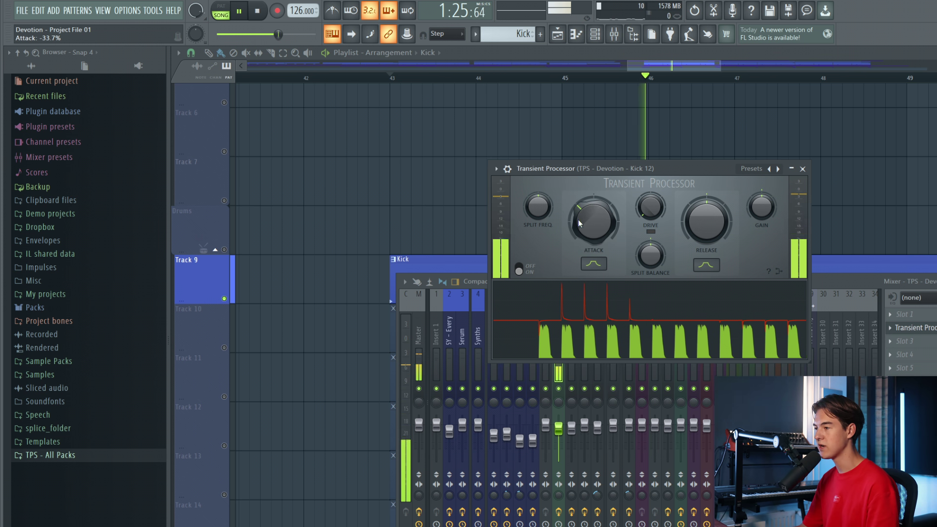
left_click(803, 169)
key("F9")
key("space")
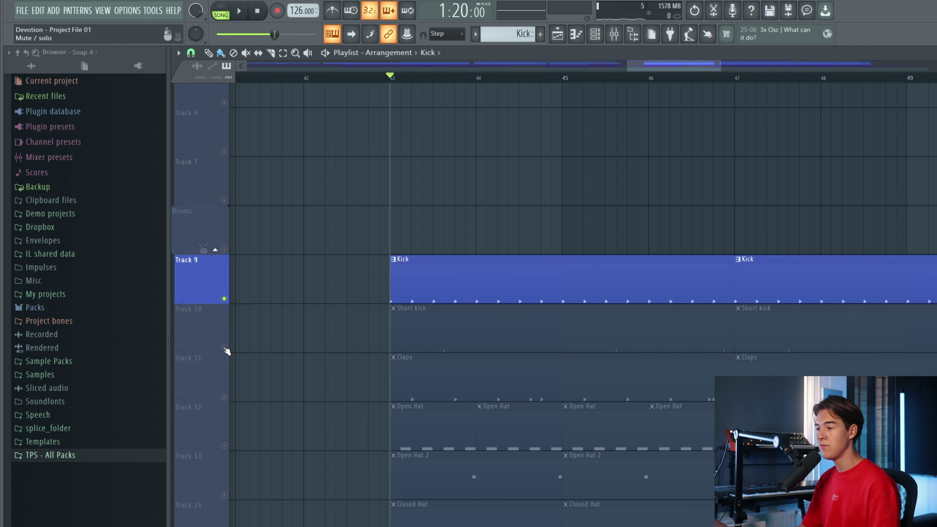
Unmute the Short kick track and play it together with the Kick track.
left_click(225, 349)
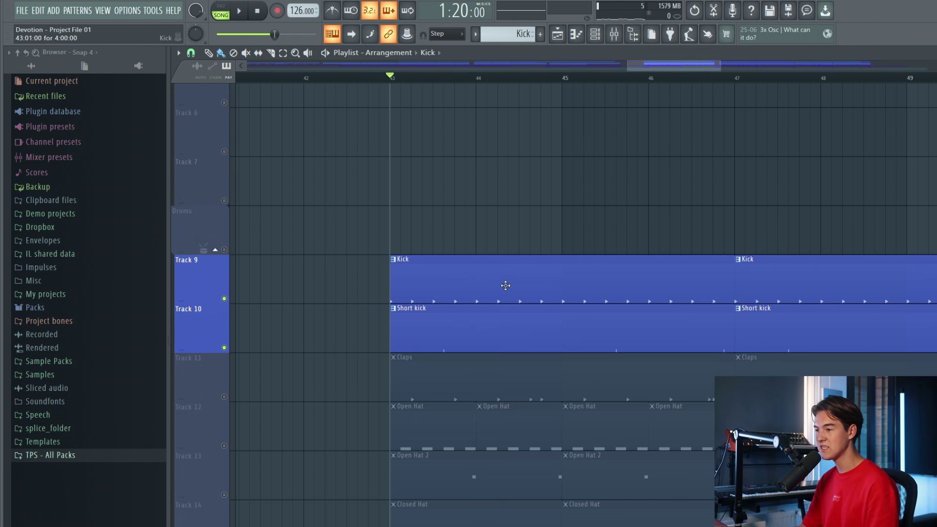
key("space")
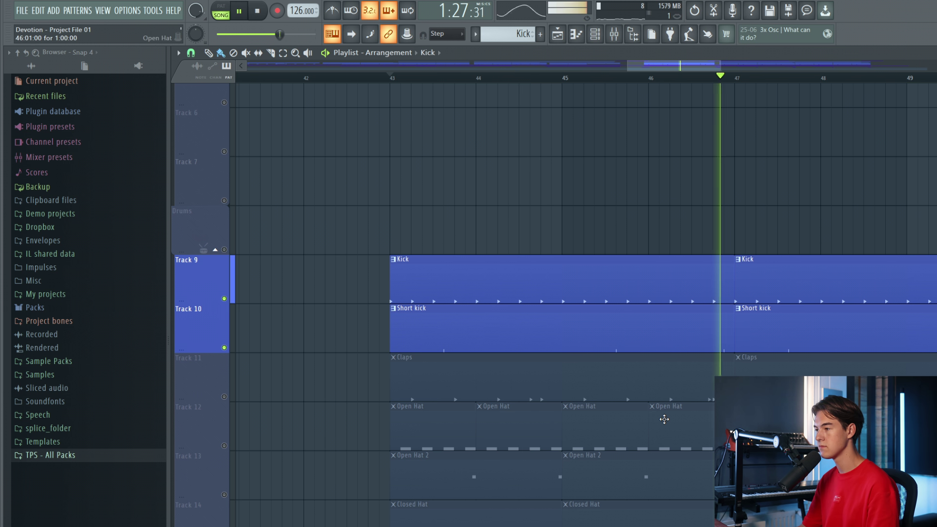
key("space")
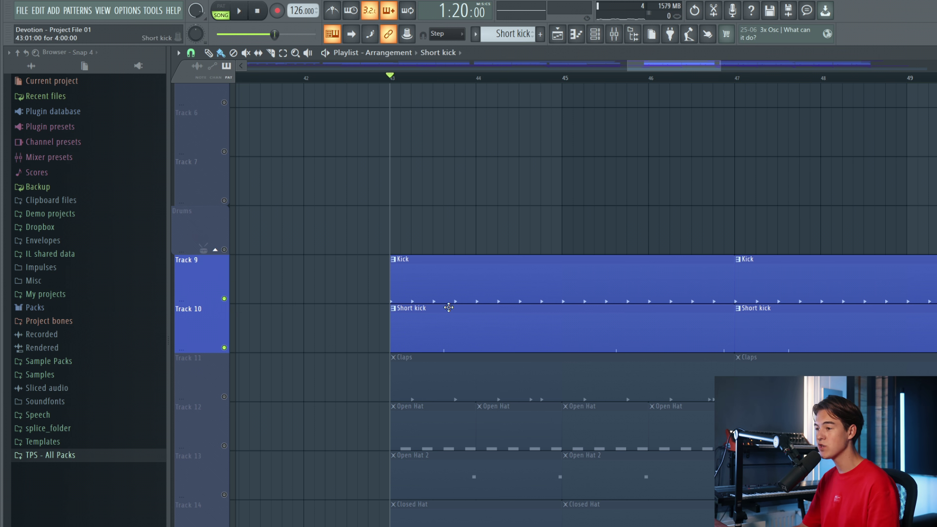
Examine the short kick's sampler length and fade-out settings, and replay both kick tracks.
left_click(602, 38)
left_click(411, 195)
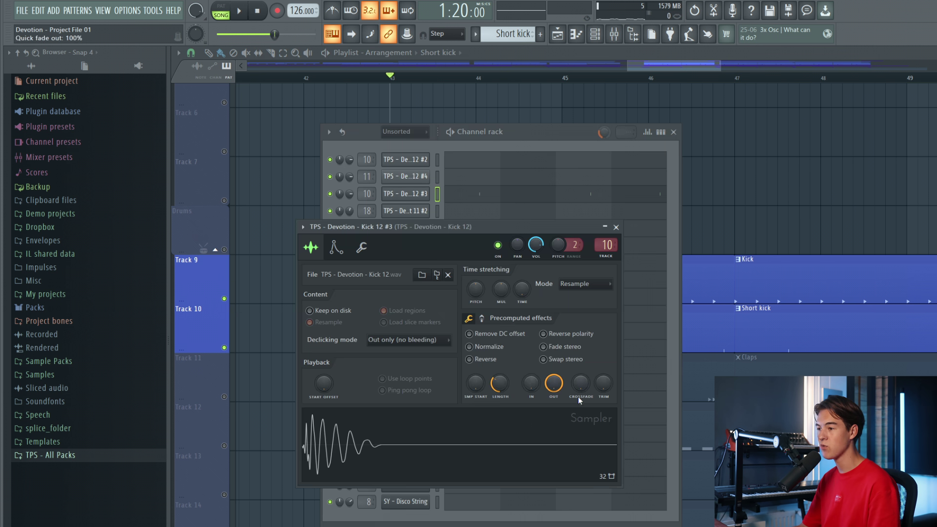
left_click_drag(386, 227, 544, 200)
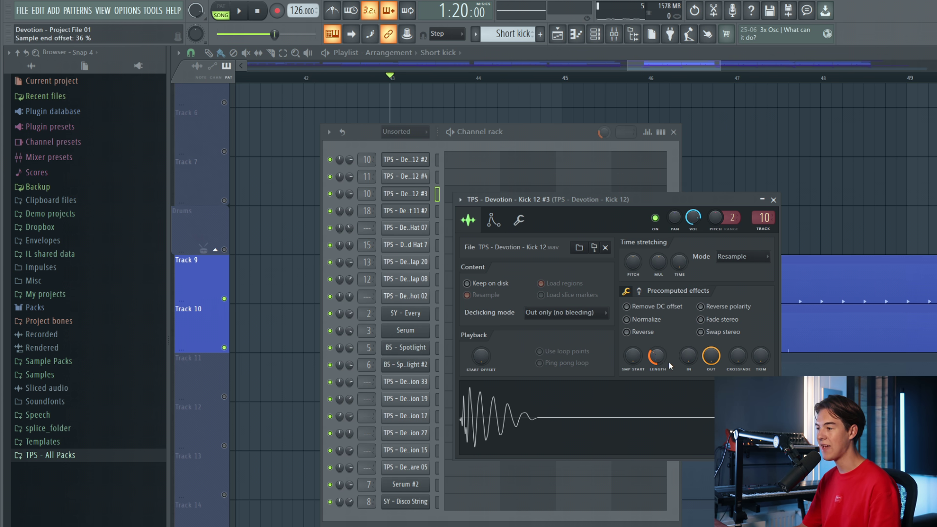
left_click(774, 201)
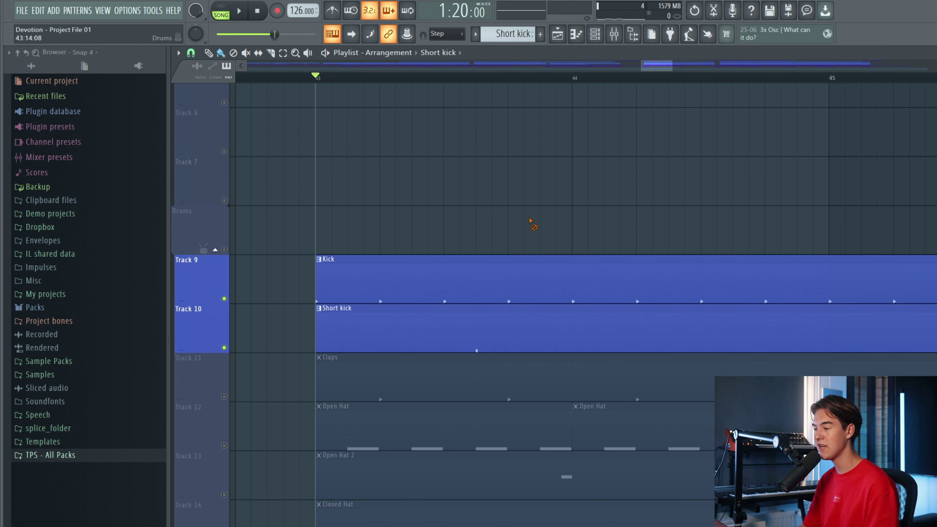
key("space")
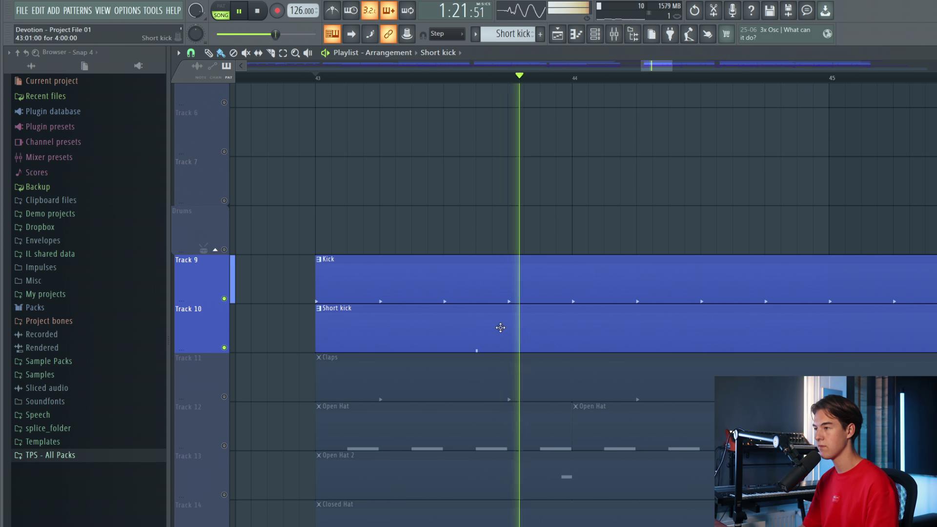
Unmute the Kick and Short kick tracks alongside the Bass track and play them together.
scroll(440, 278, "down", 4)
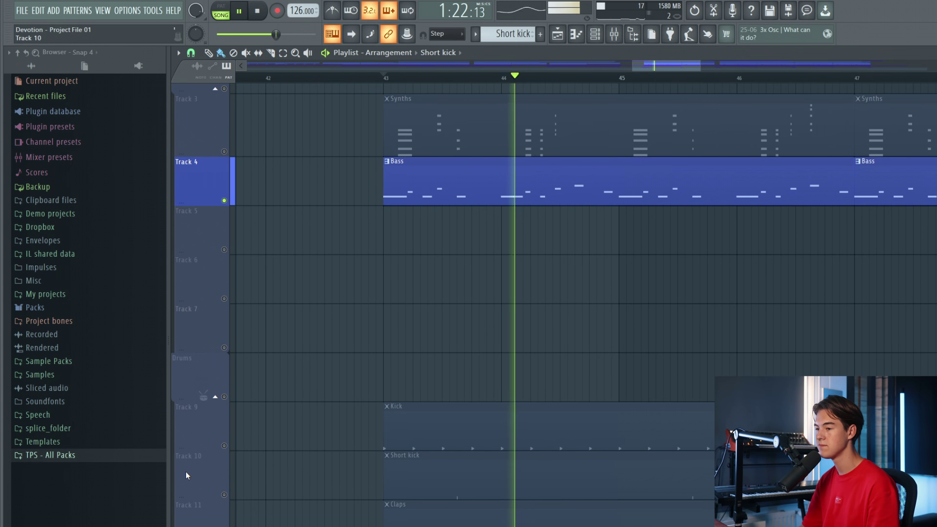
left_click(225, 446)
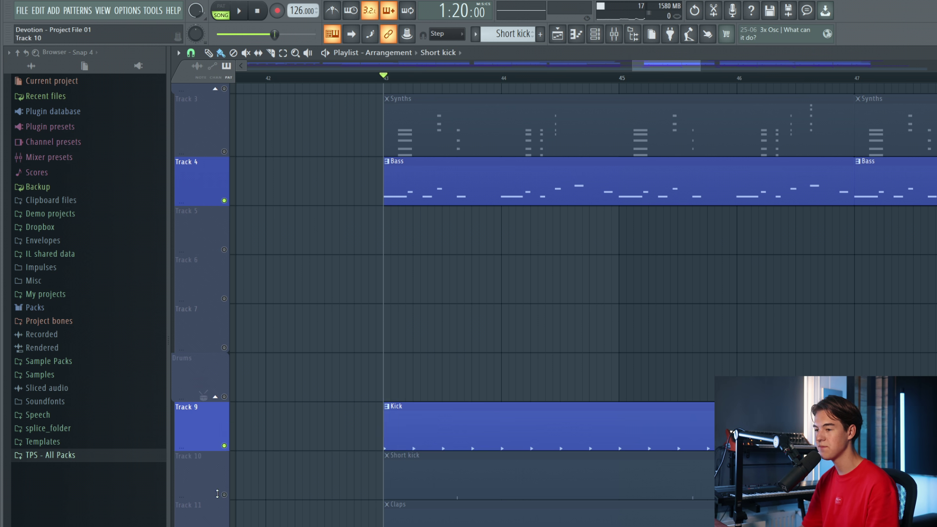
left_click(224, 494)
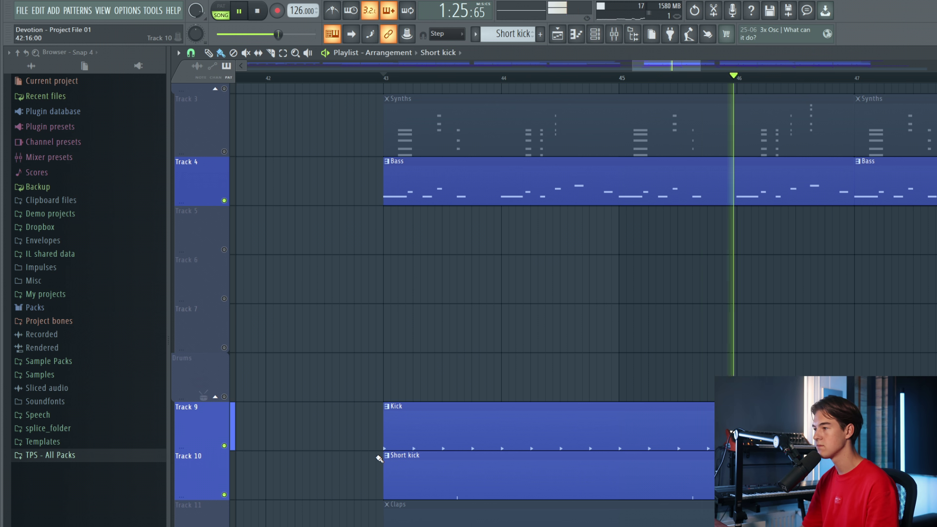
key("space")
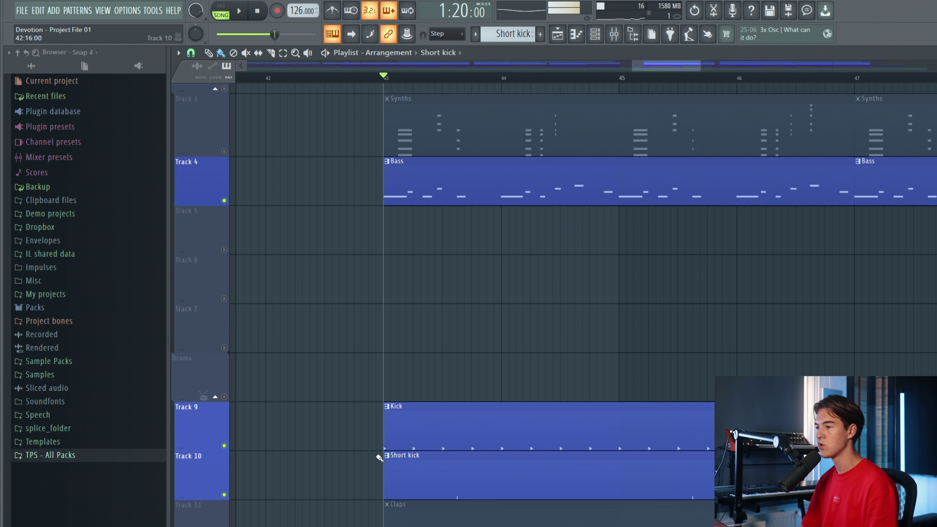
Show the Bass pattern's channels in the channel rack and audition BS - Spotlight with the second bass layer muted.
left_click(552, 186)
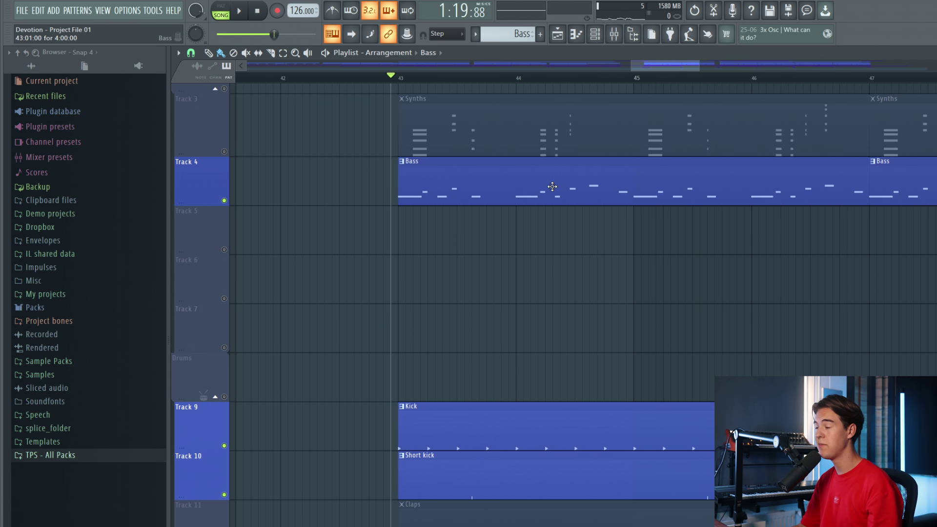
left_click(595, 33)
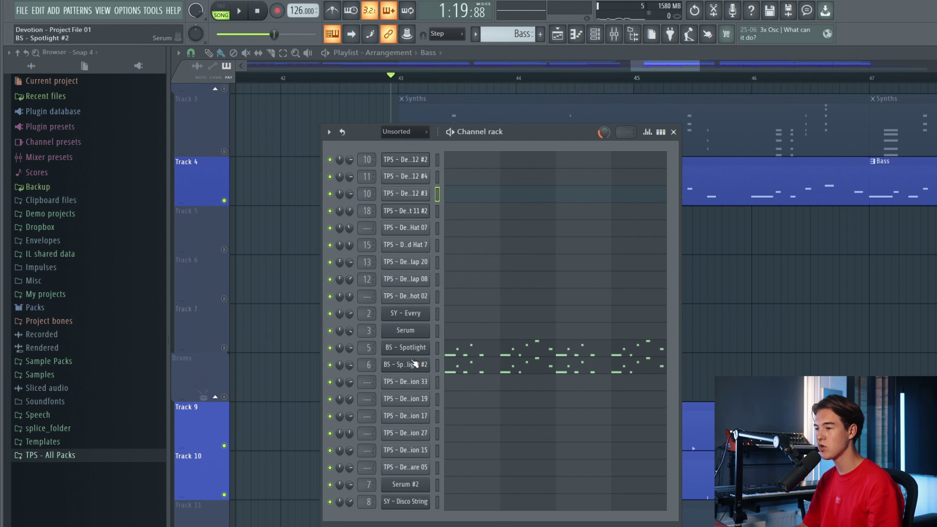
left_click(437, 348)
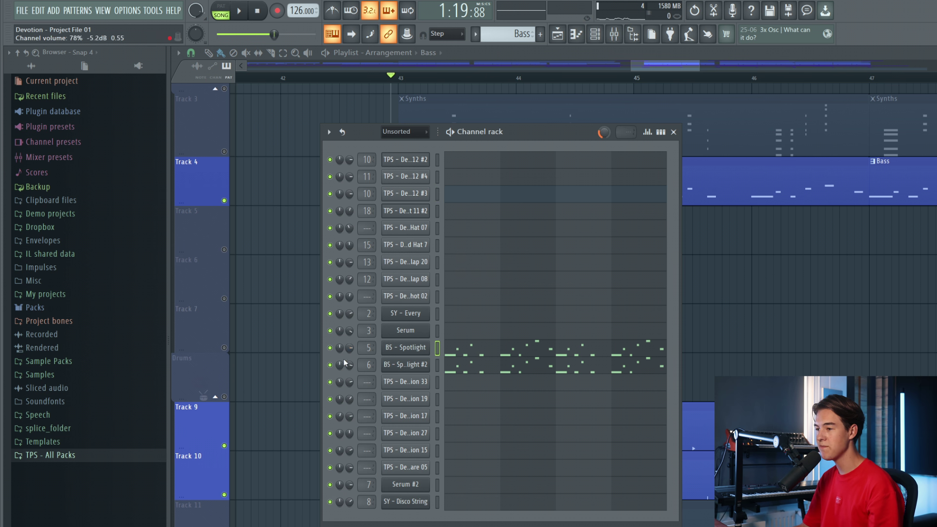
left_click(451, 133)
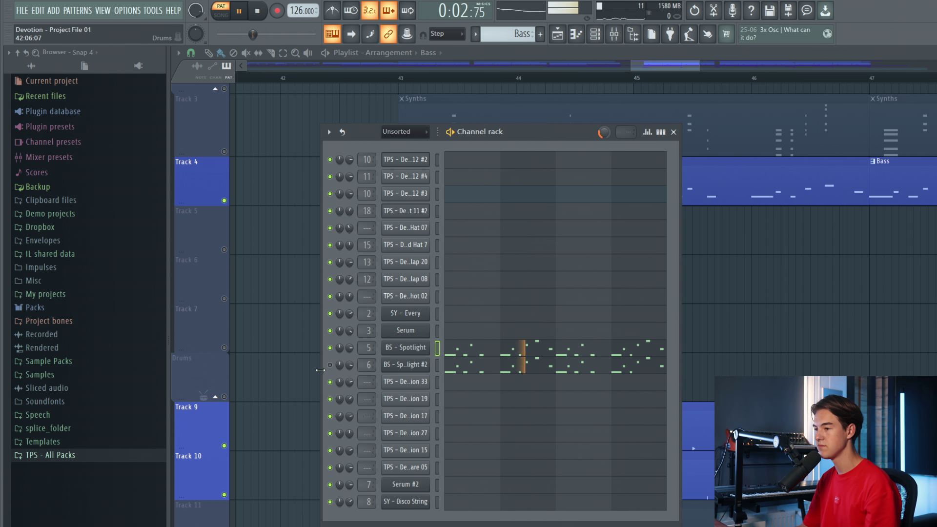
key("space")
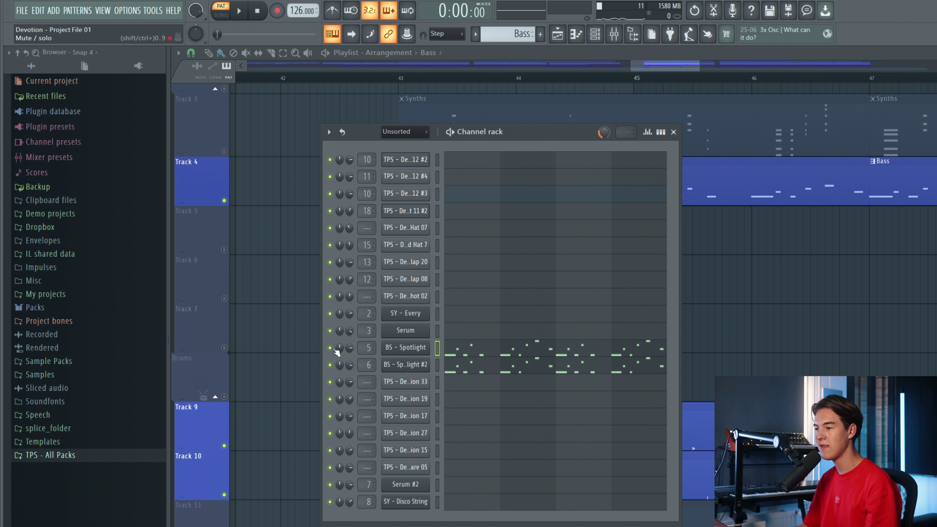
Audition the BS - Spotlight #2 bass layer while viewing its Serum patch, and close the synth.
left_click(432, 366)
key("space")
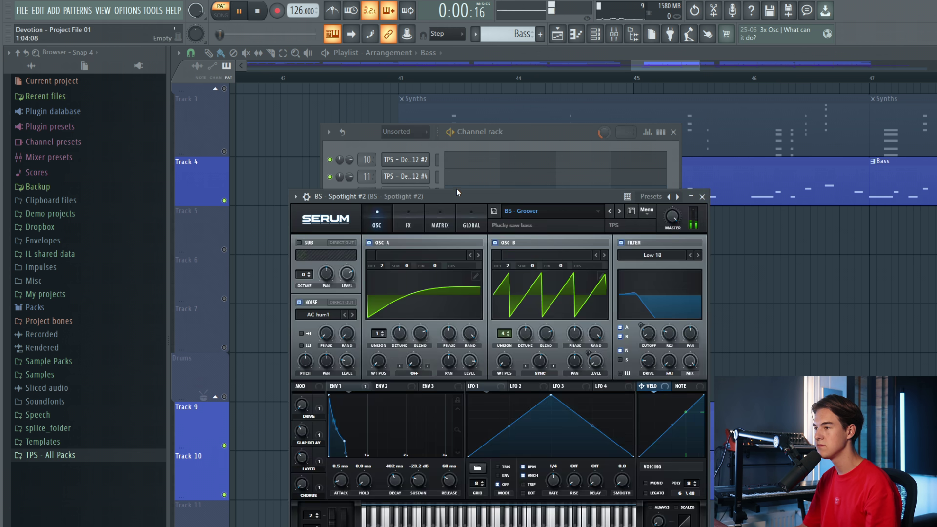
left_click(702, 196)
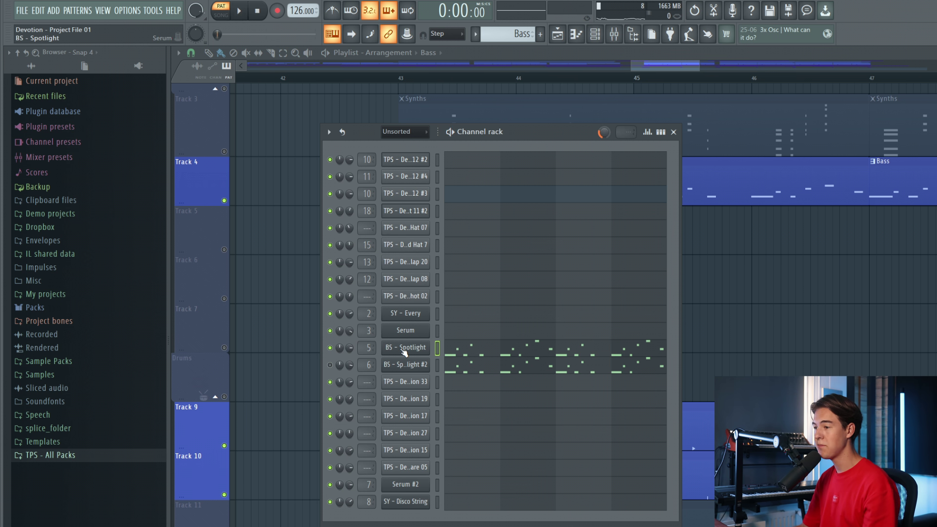
Examine the BS - Spotlight channel's Serum patch and close the synth.
left_click(404, 347)
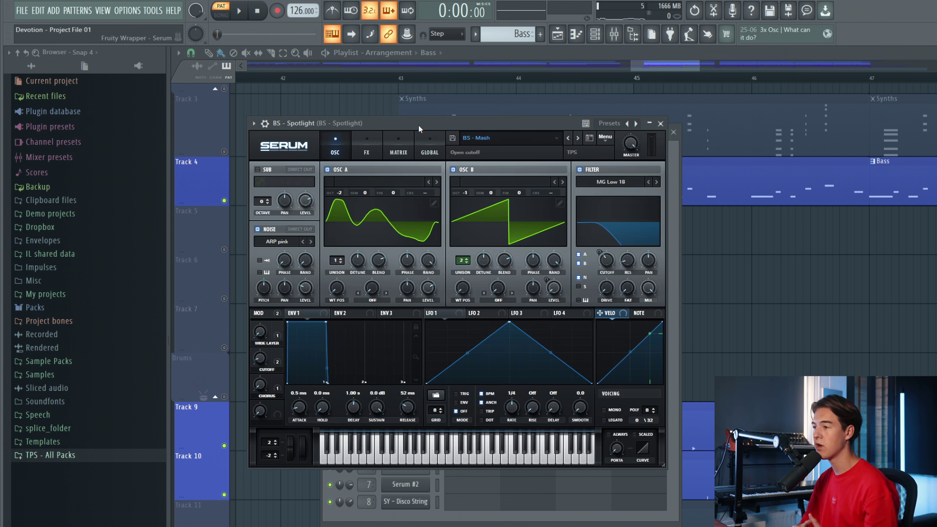
left_click_drag(422, 125, 459, 147)
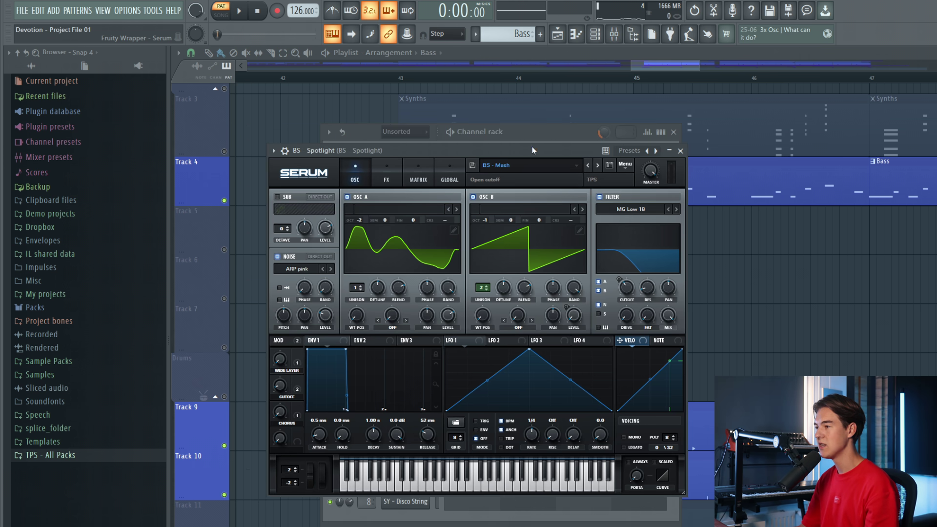
left_click(681, 152)
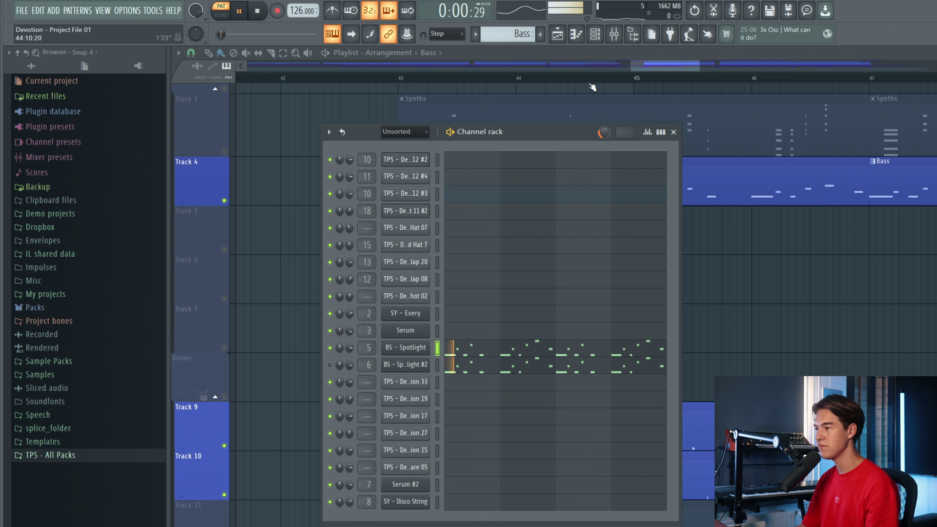
Open the CamelCrusher and Fruity parametric EQ 2 effects on the BS - Spotlight mixer track.
key("F9")
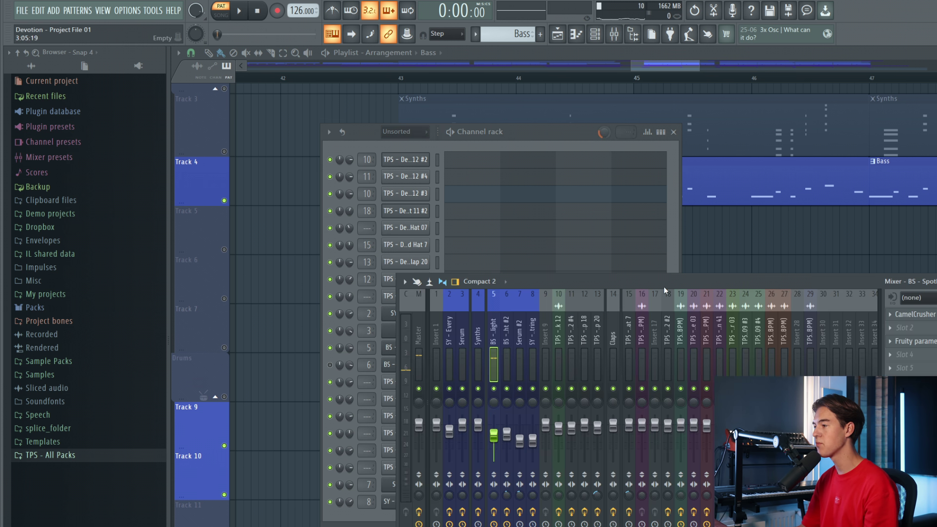
left_click(913, 314)
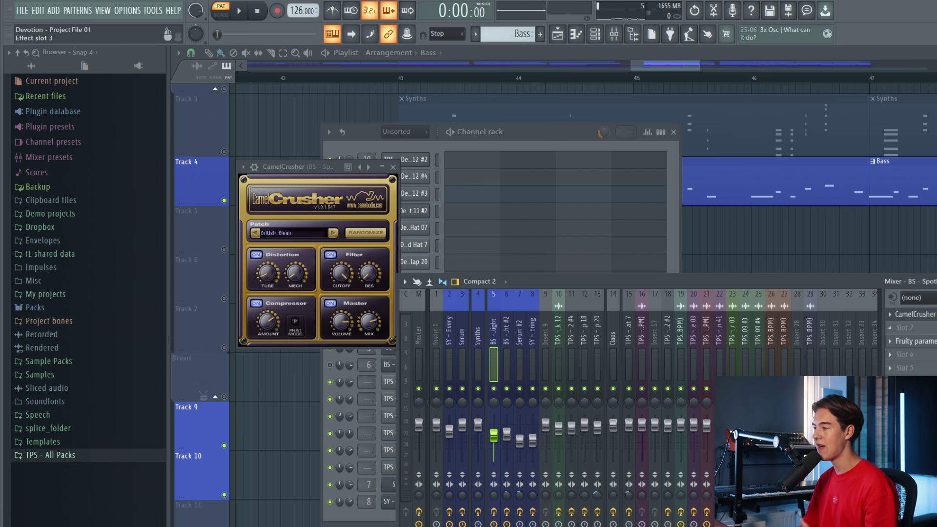
left_click(913, 341)
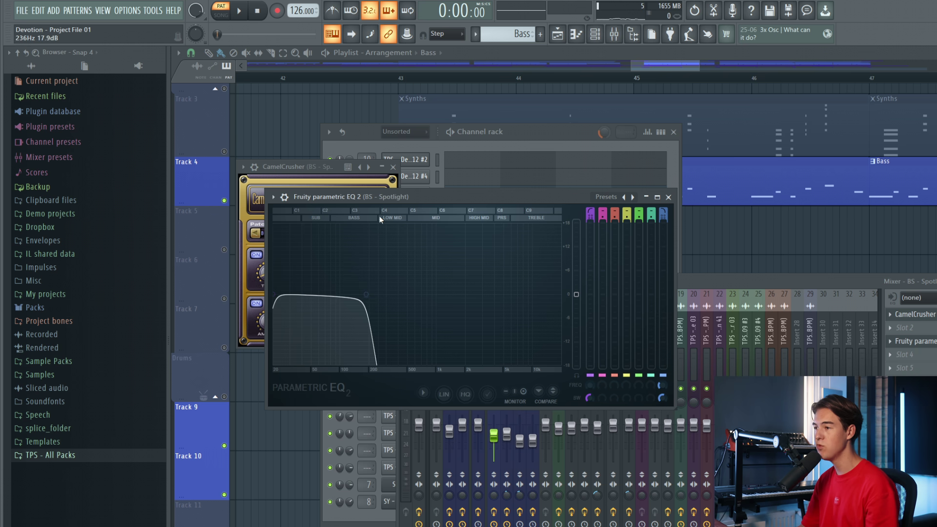
Try the EQ's low-pass band at about 10180 Hz during playback, and undo the change.
key("space")
left_click_drag(366, 294, 534, 295)
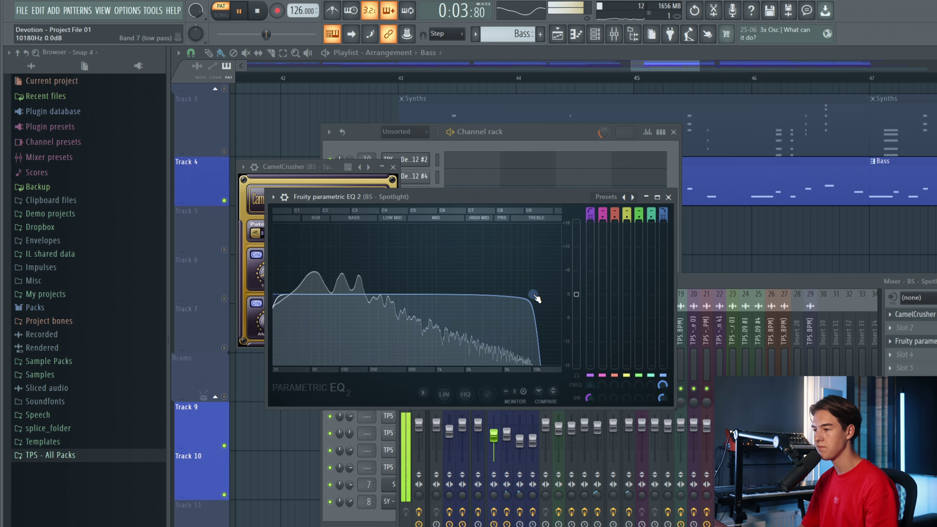
key("ctrl+z")
key("space")
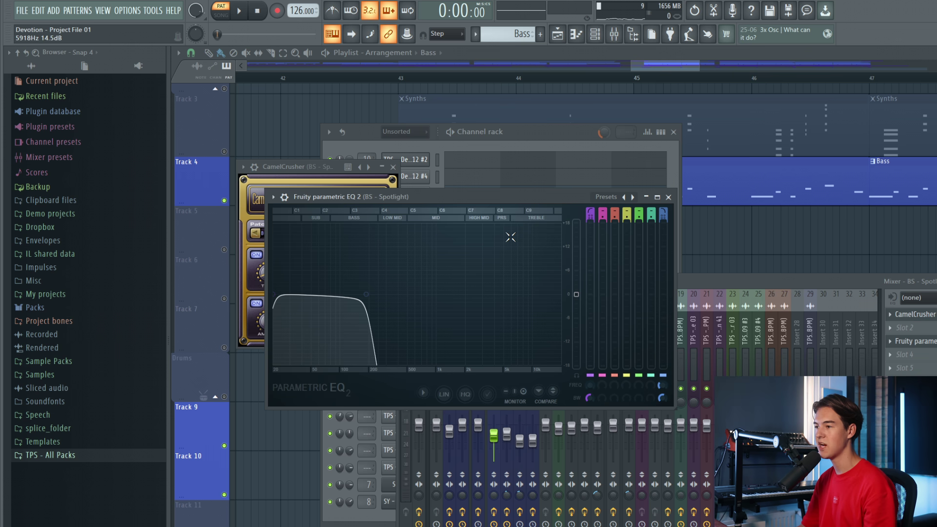
Check the Kickstart effect on BS - Spotlight, close the effect windows, and play the Bass pattern in the channel rack.
left_click(669, 196)
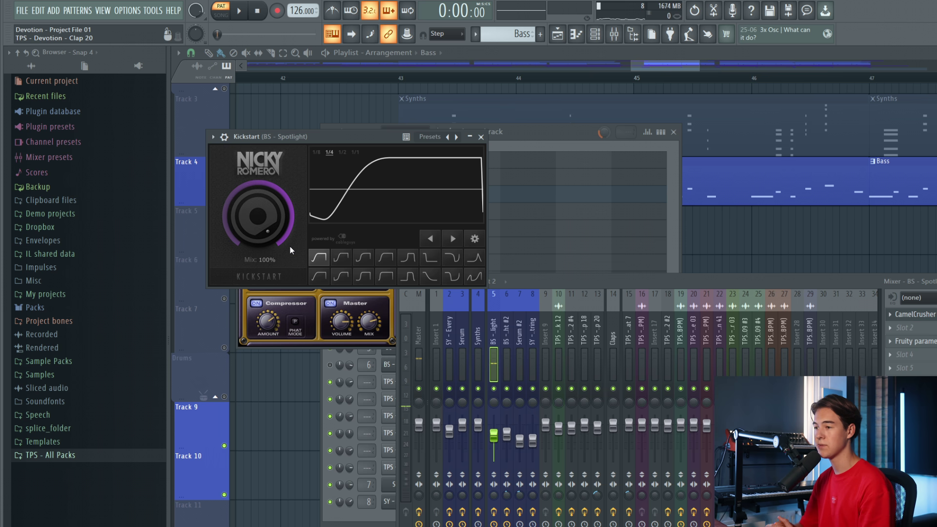
left_click(482, 138)
left_click(393, 167)
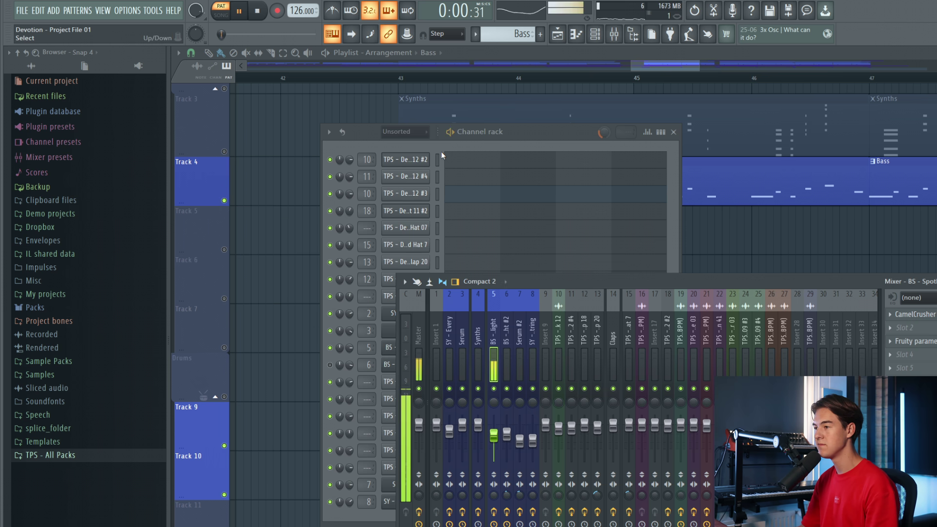
left_click(452, 145)
key("space")
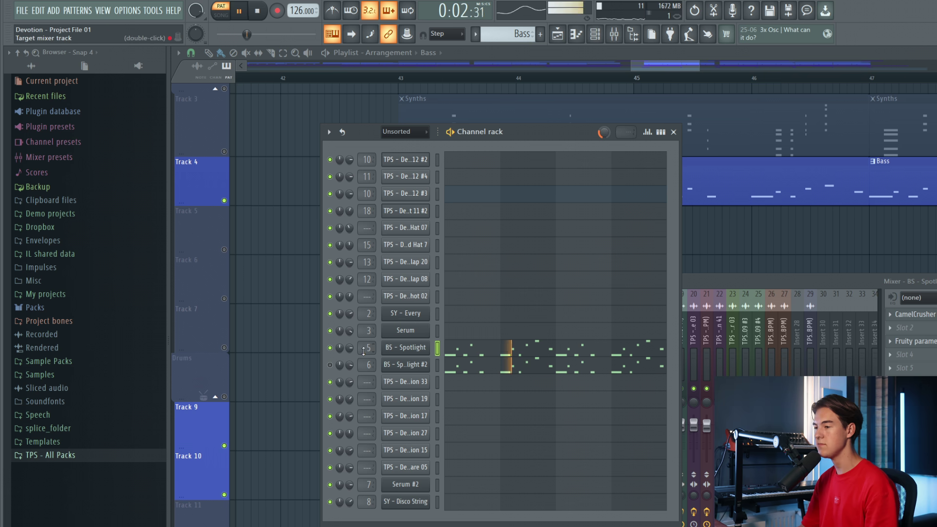
Solo the BS - Spotlight #2 channel, examine its Serum patch during playback, and close the synth.
key("space")
left_click(330, 365)
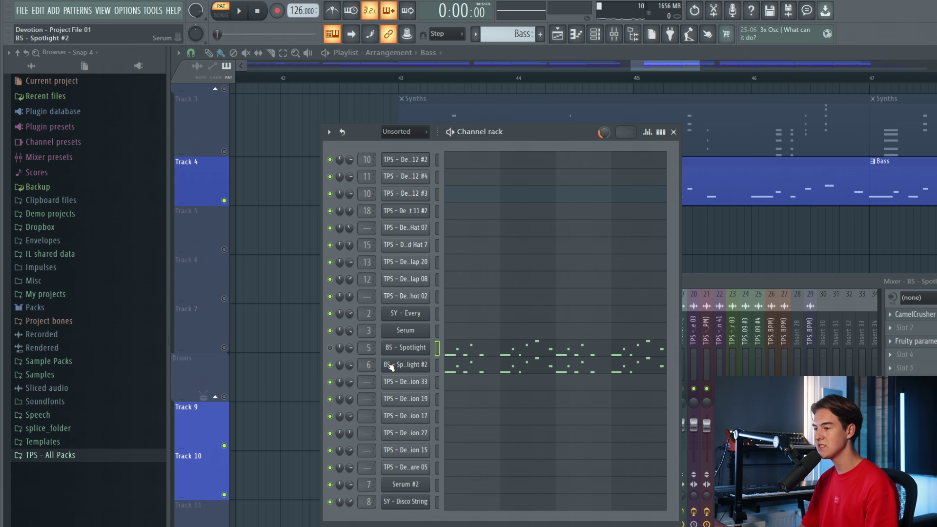
left_click(390, 367)
key("space")
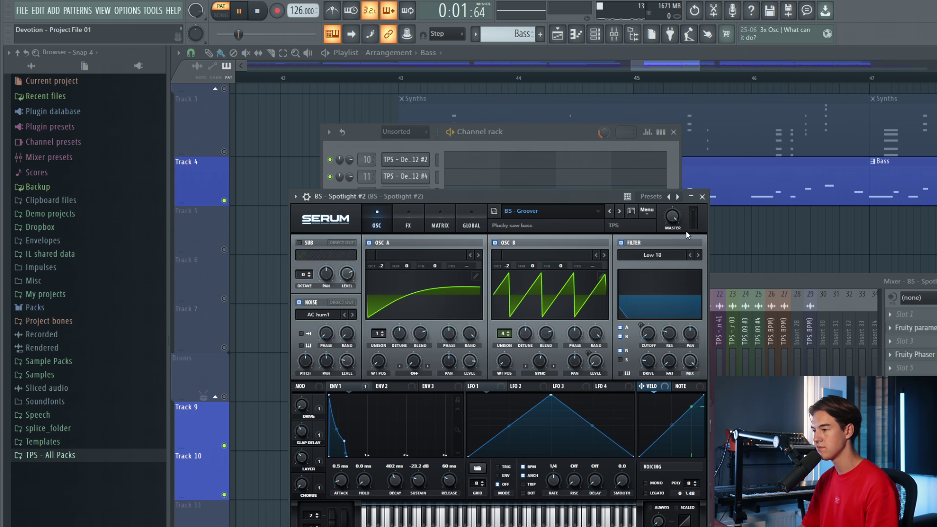
mouse_move(651, 337)
left_mouse_down()
mouse_move(653, 287)
mouse_move(644, 332)
left_mouse_up()
left_click(702, 196)
key("space")
Examine the Fruity parametric EQ 2 on the BS - Spotlight #2 mixer track during playback and close it.
left_click(918, 328)
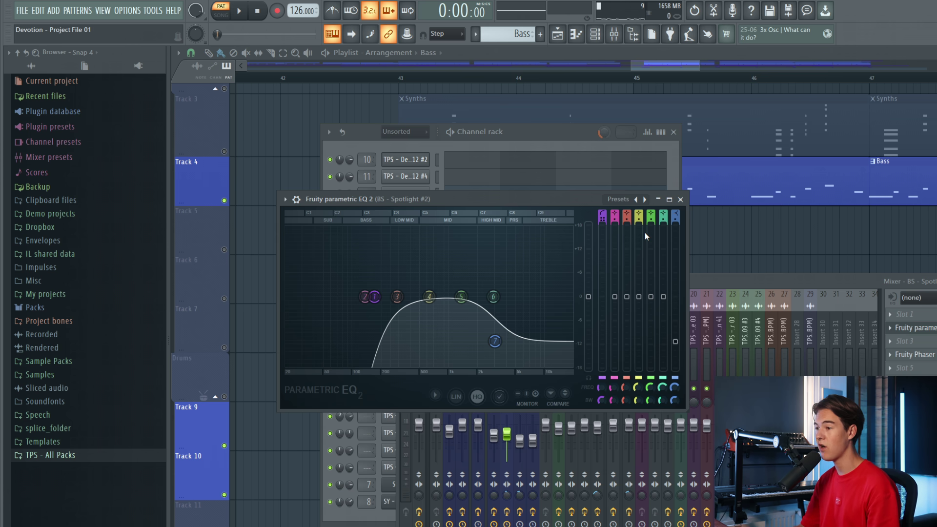
key("F9")
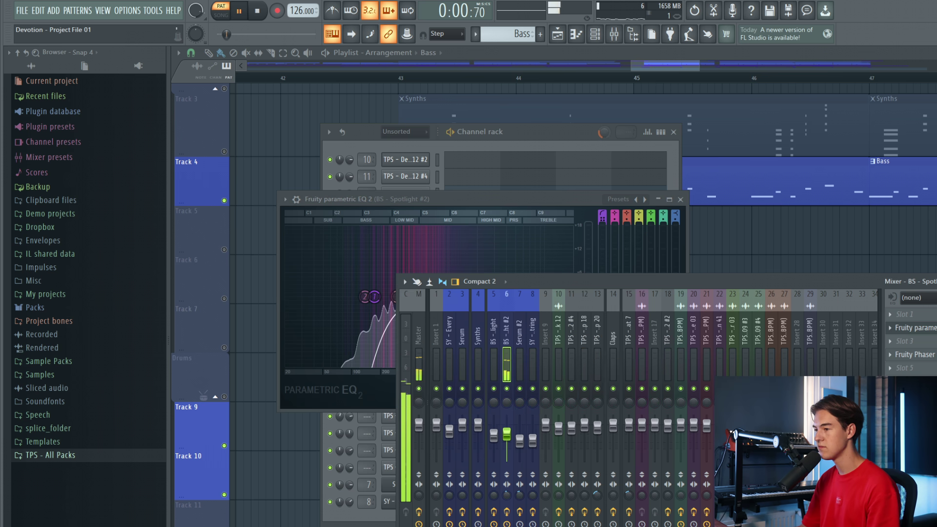
left_click(497, 196)
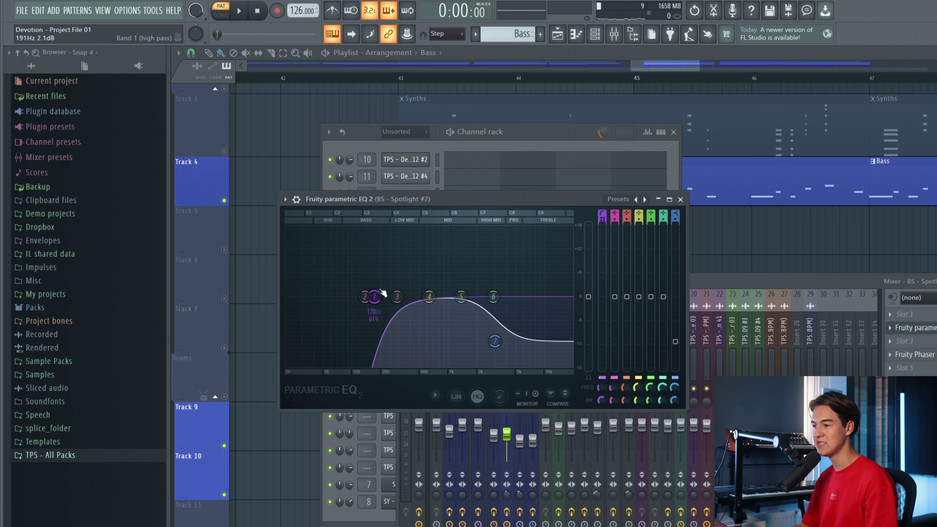
left_click(681, 199)
Audition the Fruity Phaser on the BS - Spotlight #2 mixer track, and check its Kickstart effect before closing both windows.
left_click(928, 357)
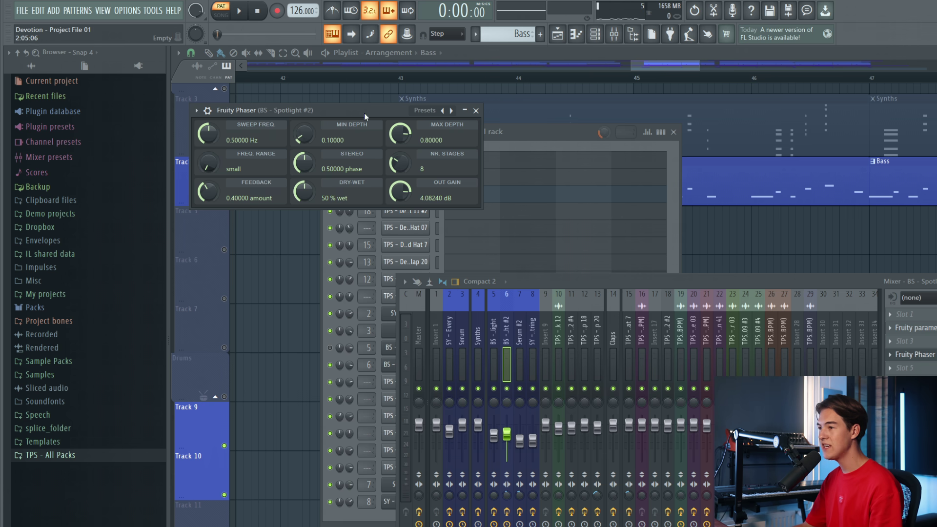
left_click_drag(323, 106, 513, 163)
key("space")
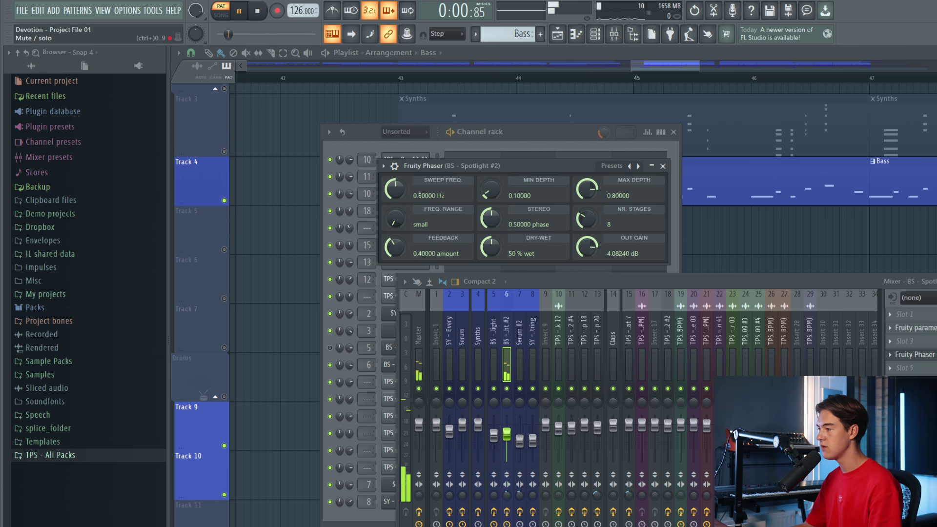
left_click_drag(254, 34, 286, 34)
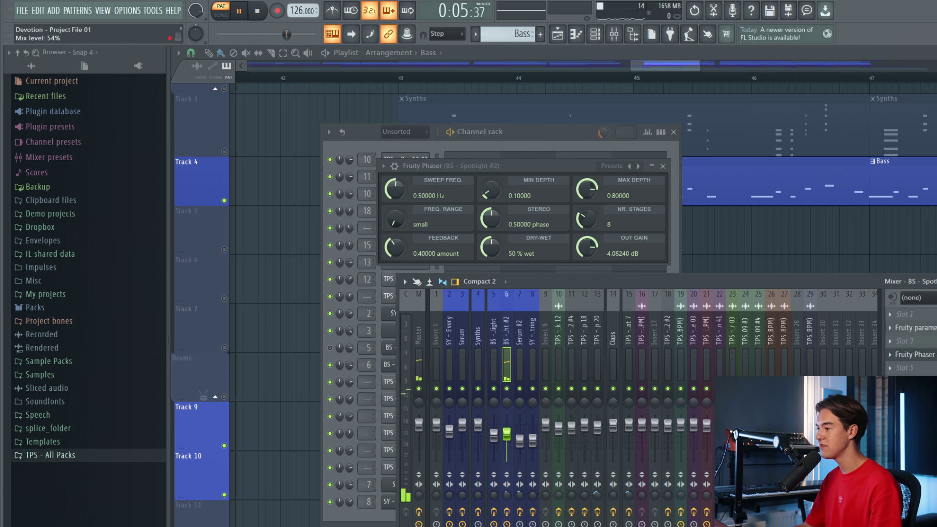
left_click(663, 166)
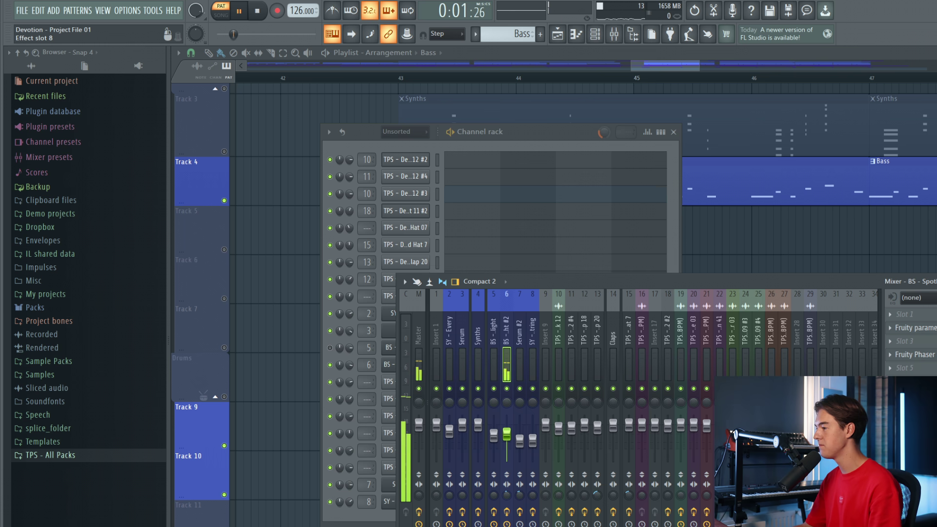
left_click(915, 409)
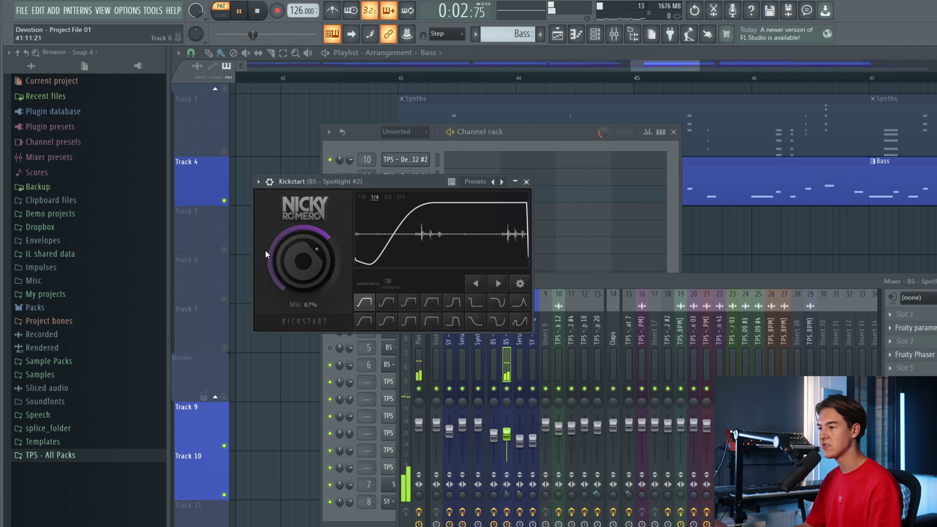
left_click(527, 182)
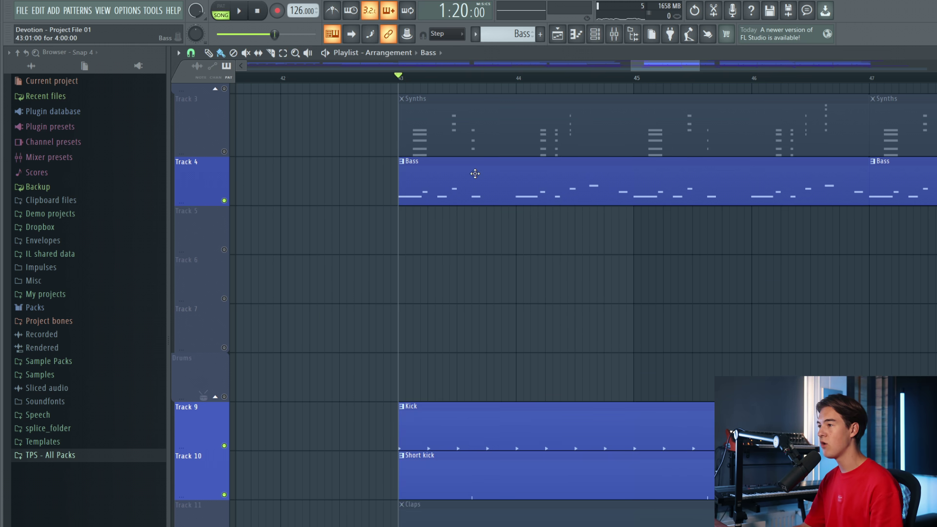
Open the BS - Spotlight #2 notes in the piano roll and play them in song mode.
left_click(602, 36)
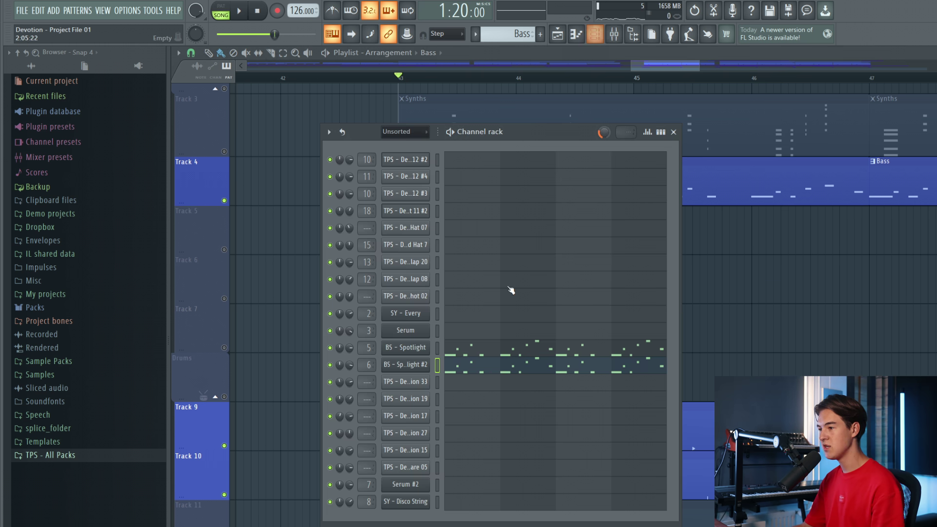
left_click(489, 372)
key("space")
scroll(247, 247, "up", 2)
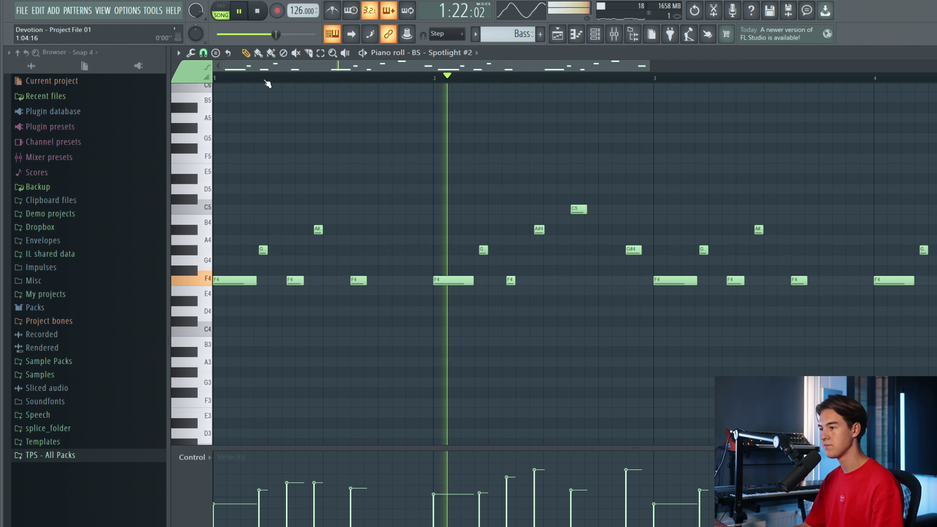
key("space")
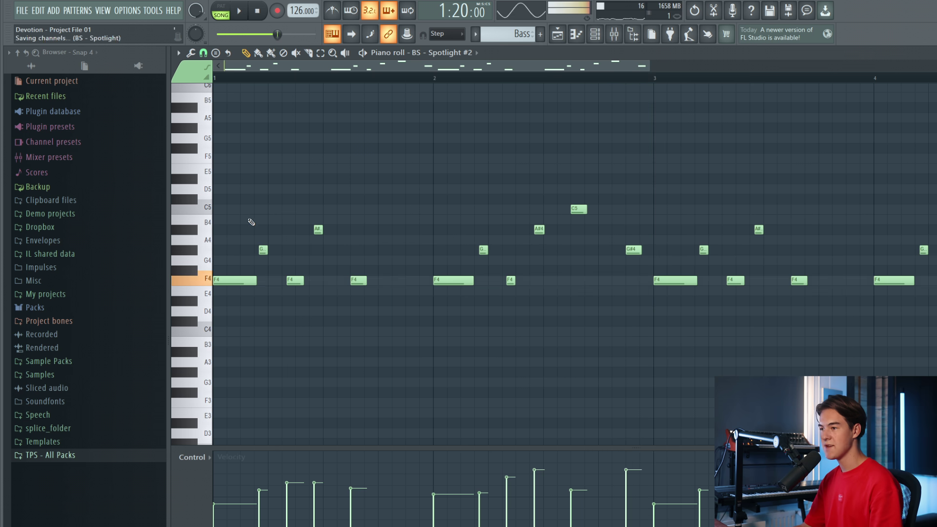
scroll(239, 226, "up", 2)
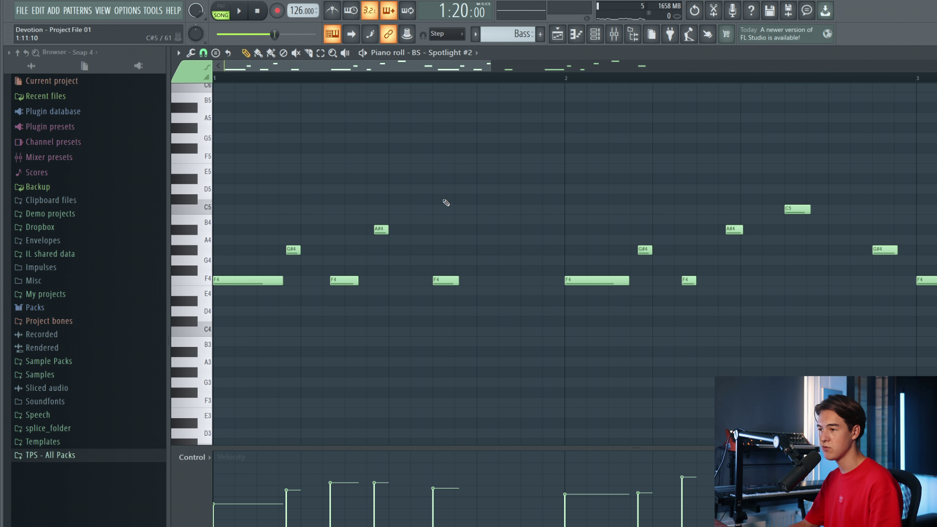
Play the BS - Spotlight channel's notes in the piano roll for comparison, and undo the quick quantize.
left_click(596, 34)
left_click(450, 352)
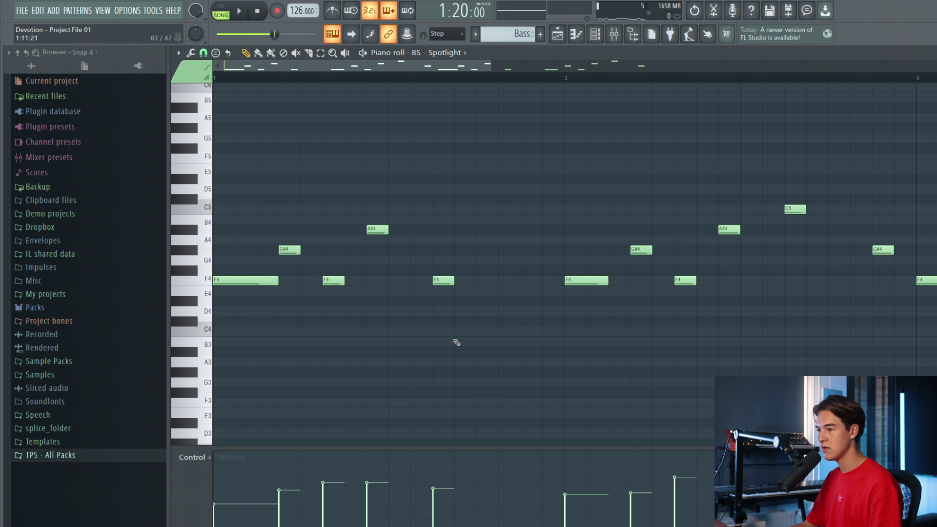
left_click(595, 34)
key("space")
left_click(672, 132)
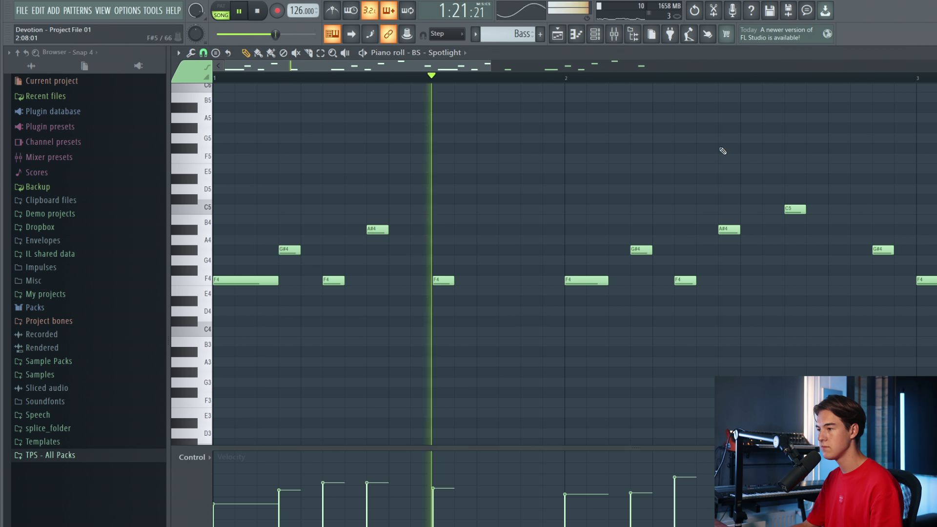
scroll(685, 355, "down", 2)
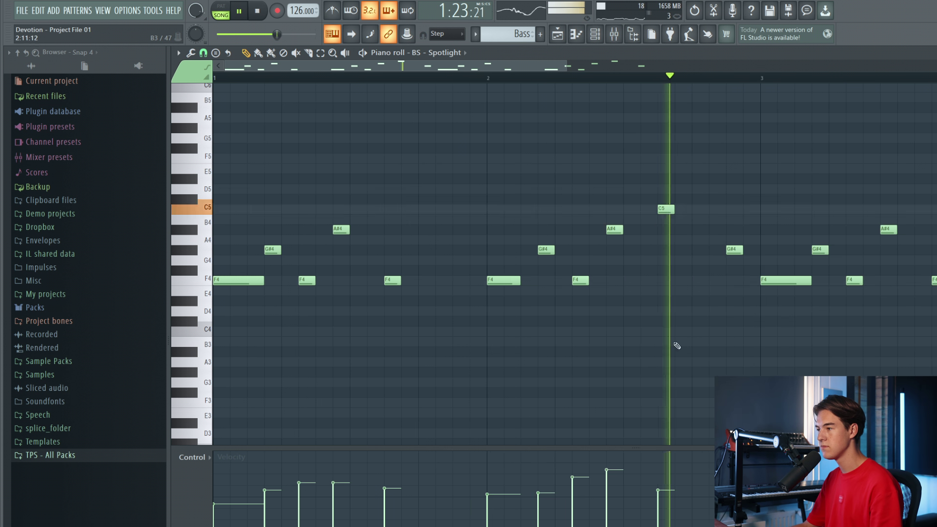
scroll(715, 337, "down", 2)
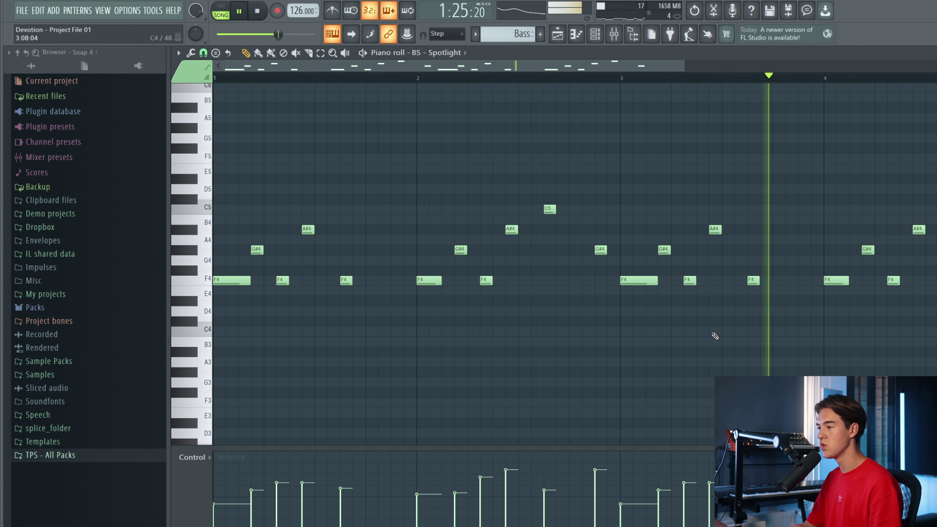
key("ctrl+z")
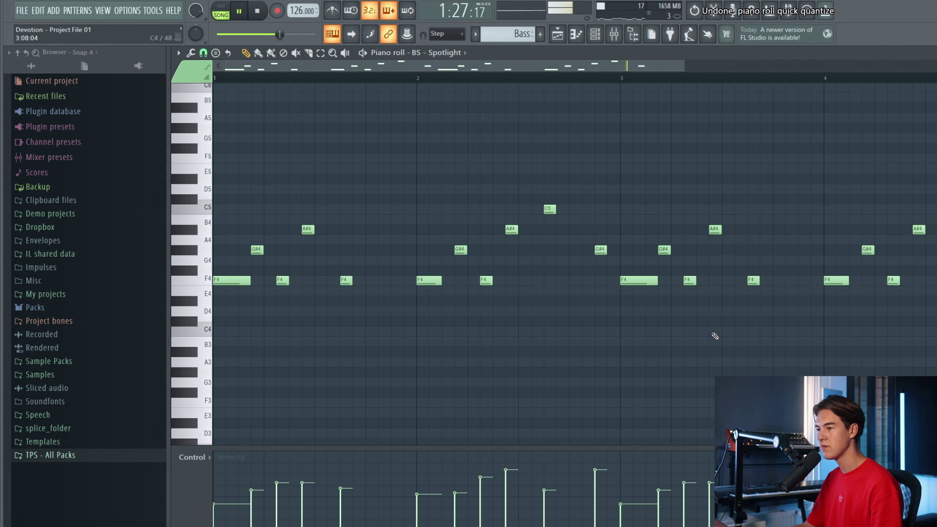
Open the quantizer on the BS - Spotlight #2 notes, inspect the 16_machine swing template, and close it without applying.
left_click(595, 34)
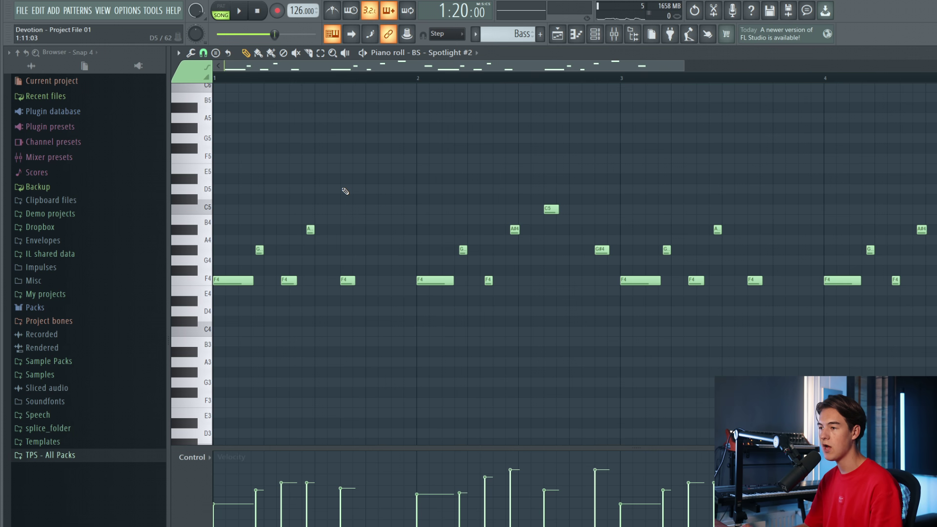
key("alt+q")
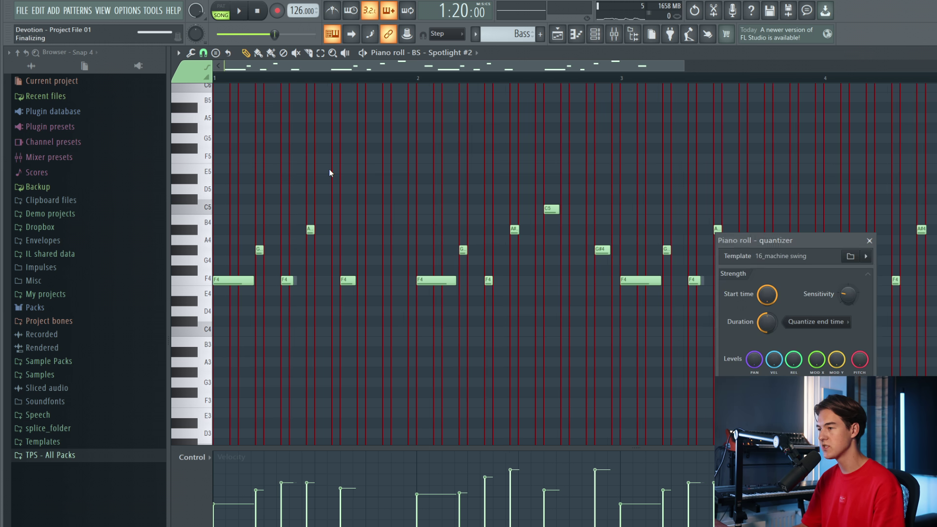
left_click_drag(764, 244, 675, 232)
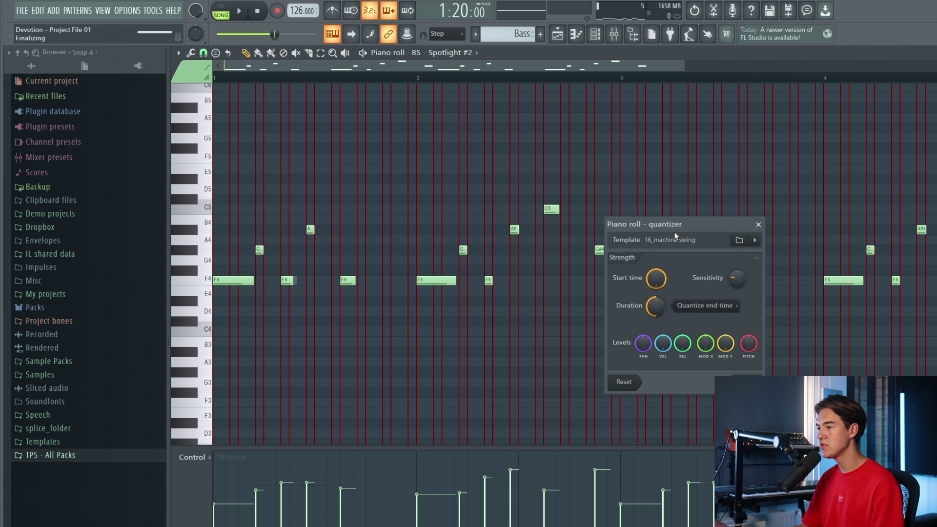
left_click(759, 225)
Play the BS - Spotlight #2 notes and check the main swing control in the channel rack.
key("space")
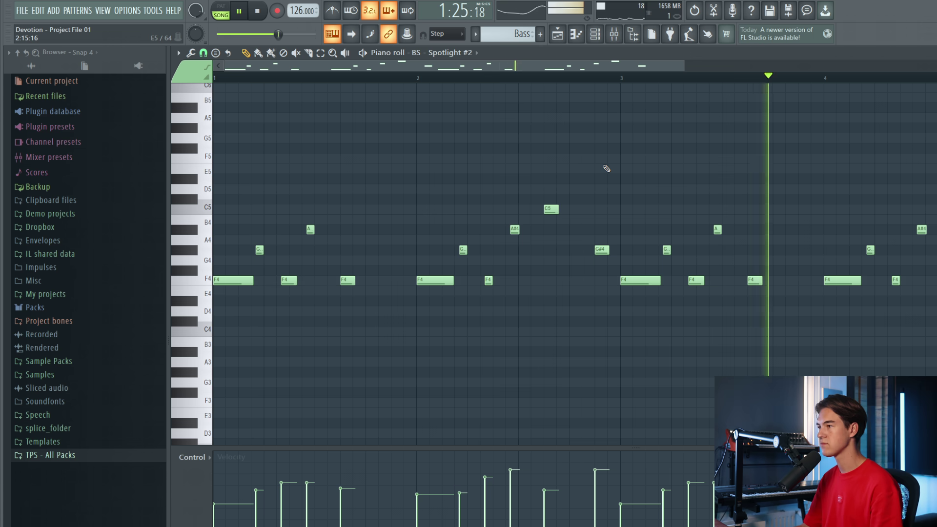
key("space")
key("F6")
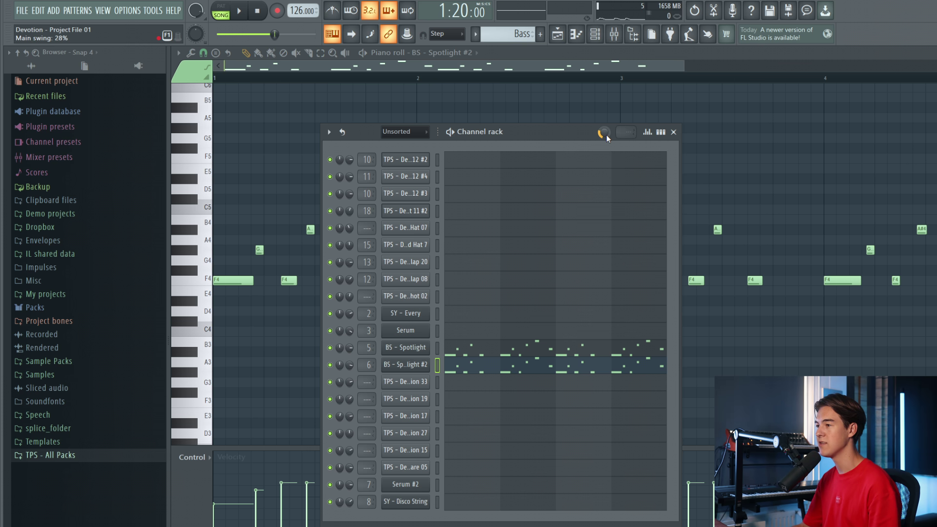
key("space")
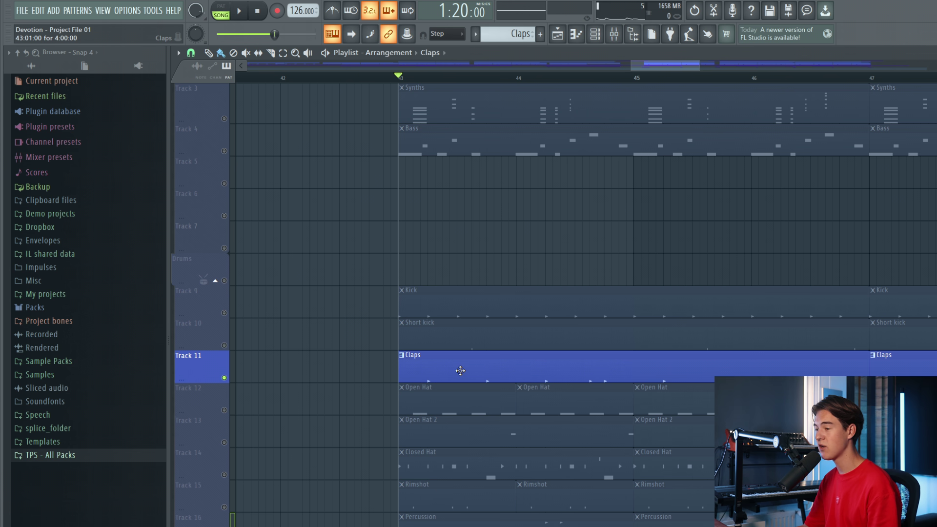
View the Clap 20 notes of the Claps pattern, and play the pattern with the channel rack open.
double_click(460, 371)
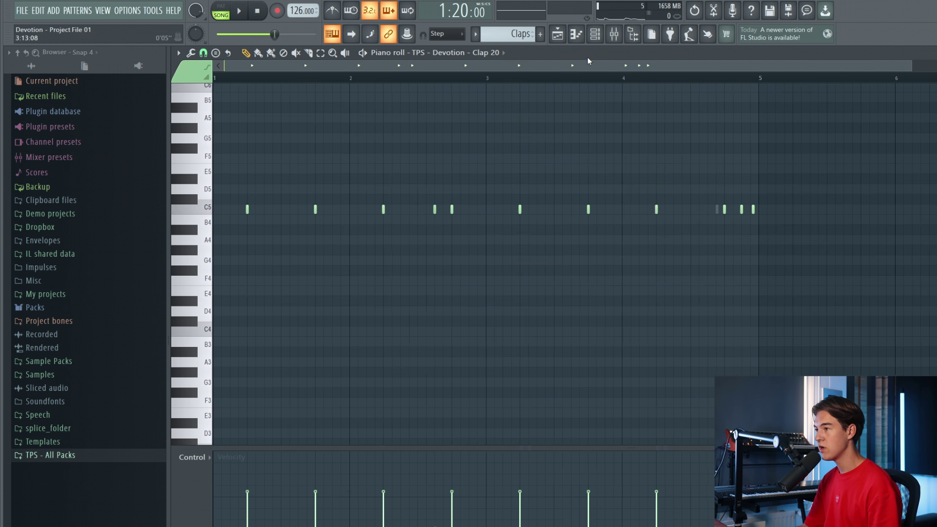
left_click(595, 33)
left_click(554, 37)
key("space")
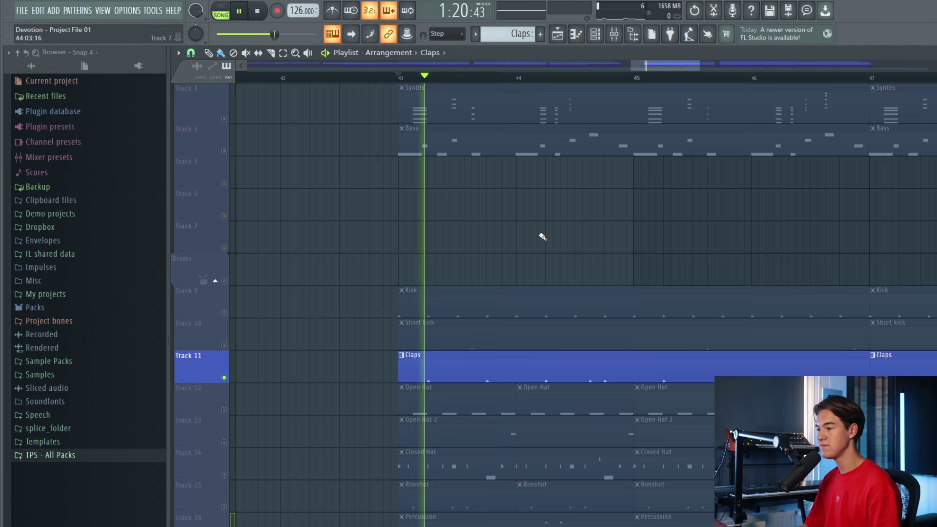
key("F6")
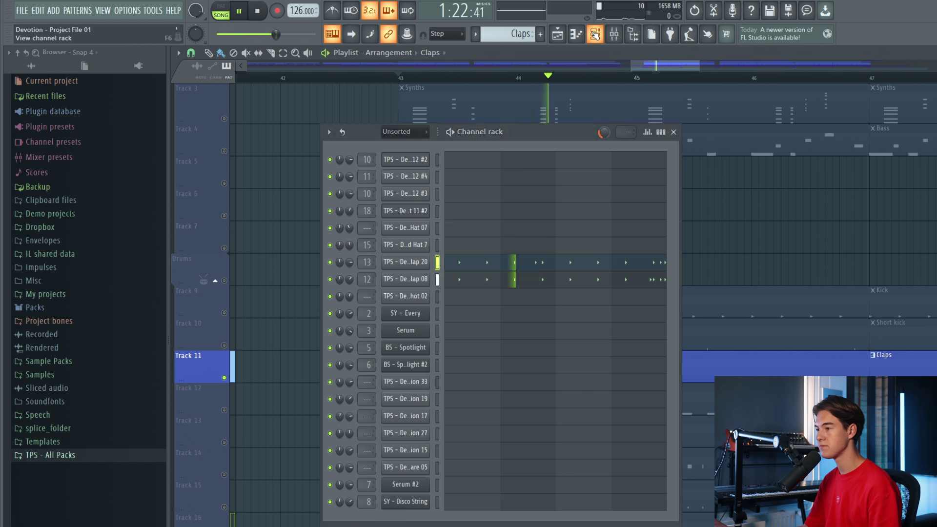
Audition the Clap 20 and Clap 08 channels separately, check the Clap 08 channel's settings, and unmute Clap 20.
key("space")
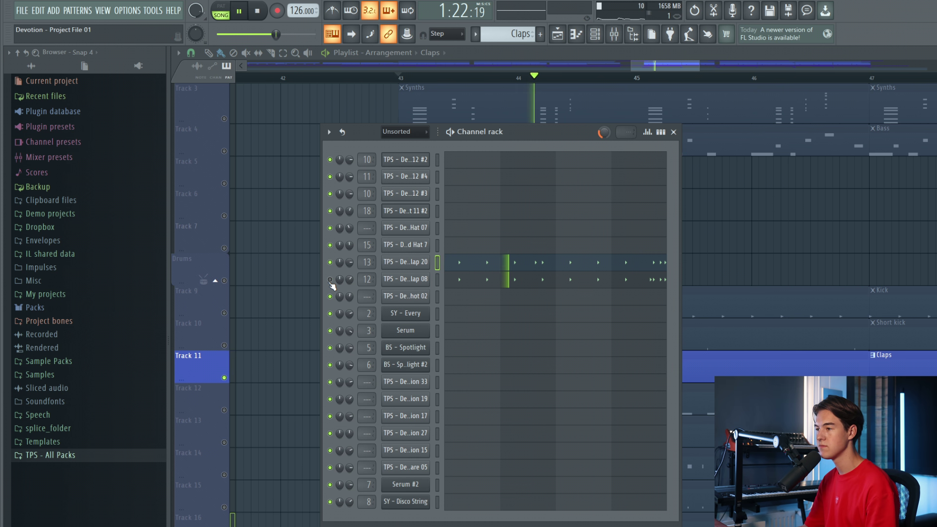
key("space")
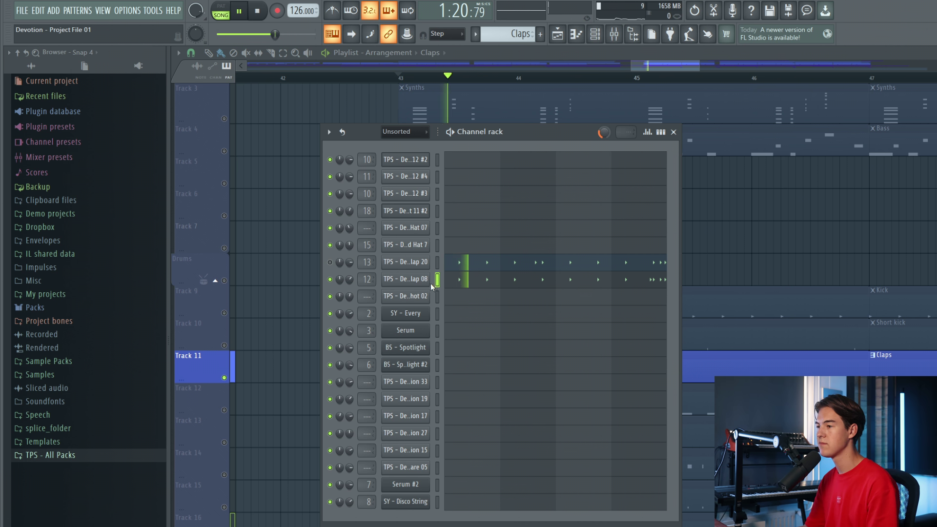
left_click(418, 279)
left_click(557, 168)
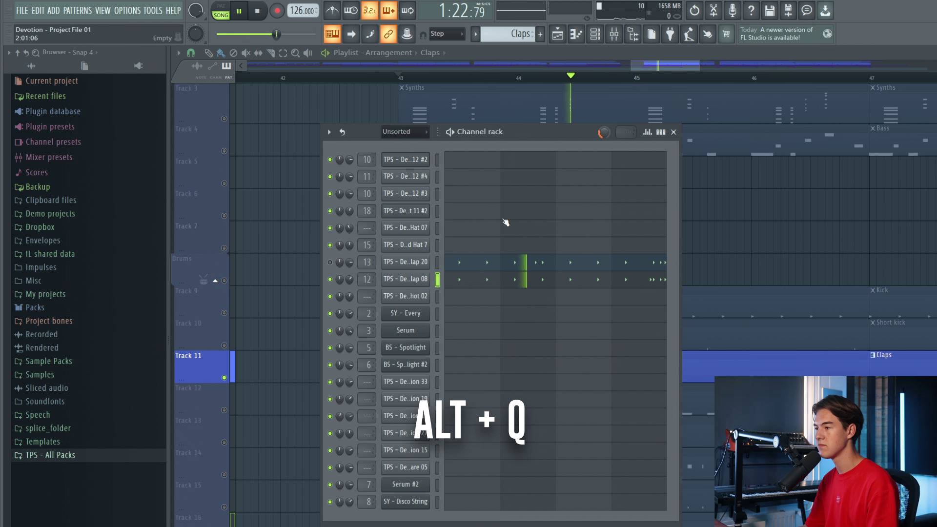
left_click(330, 262)
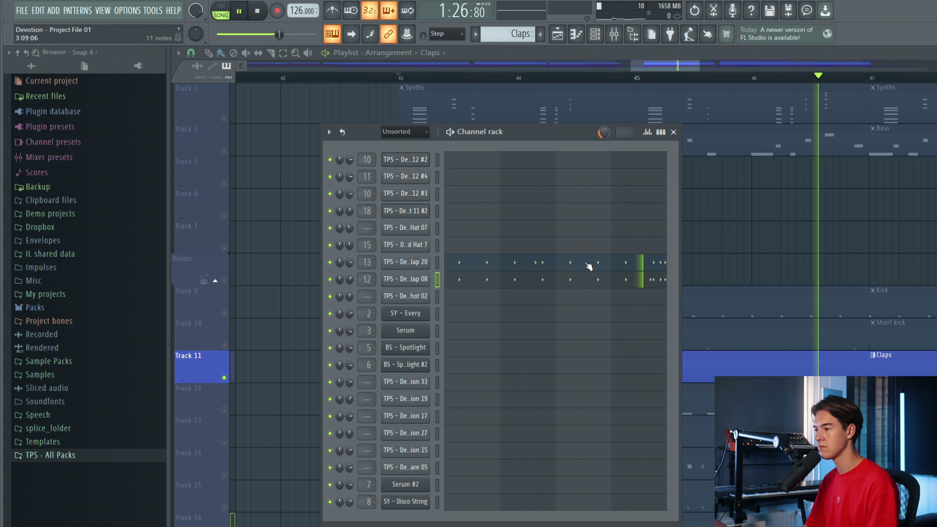
Return the song position to bar 43, stop playback, and open the Clap 20 notes in the piano roll.
key("F6")
left_click(402, 79)
key("space")
key("F6")
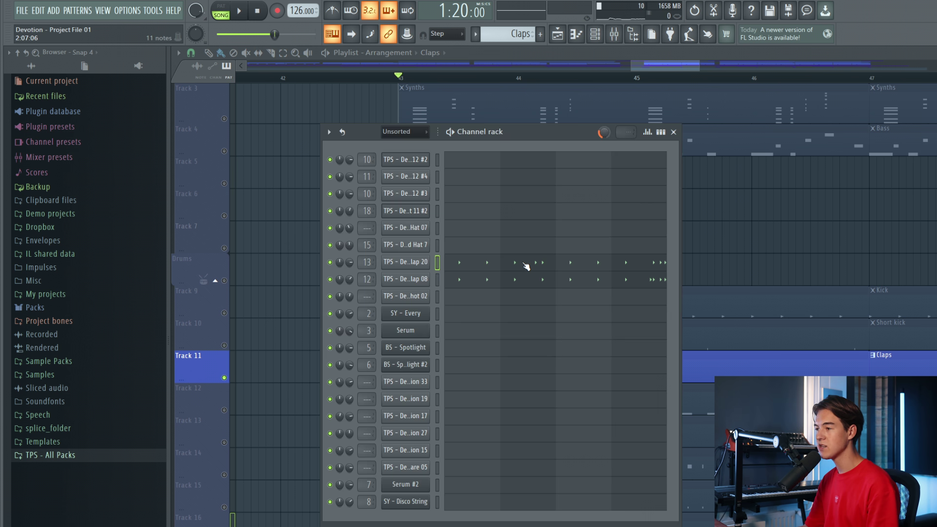
left_click(526, 266)
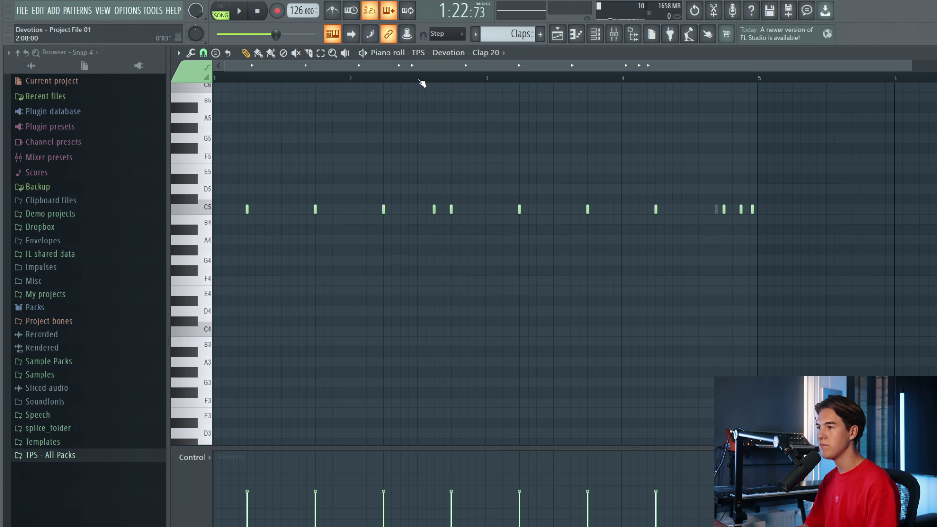
Play the Clap 20 notes in the piano roll, replay from the second bar, and follow them to the final claps.
key("space")
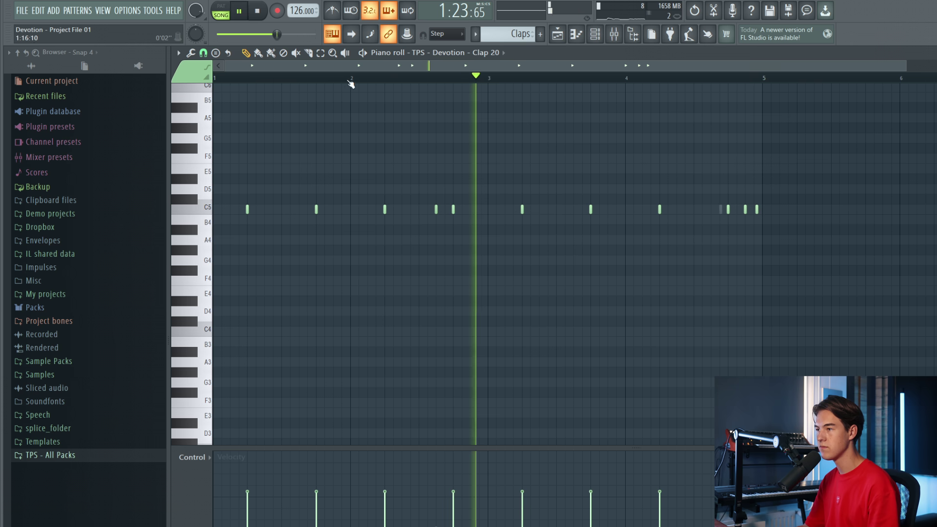
scroll(344, 211, "up", 3, "ctrl")
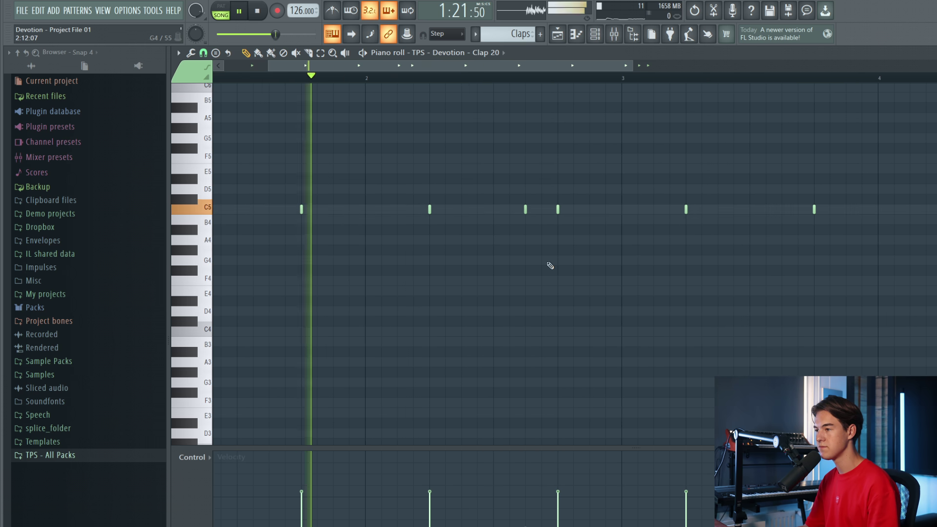
key("space")
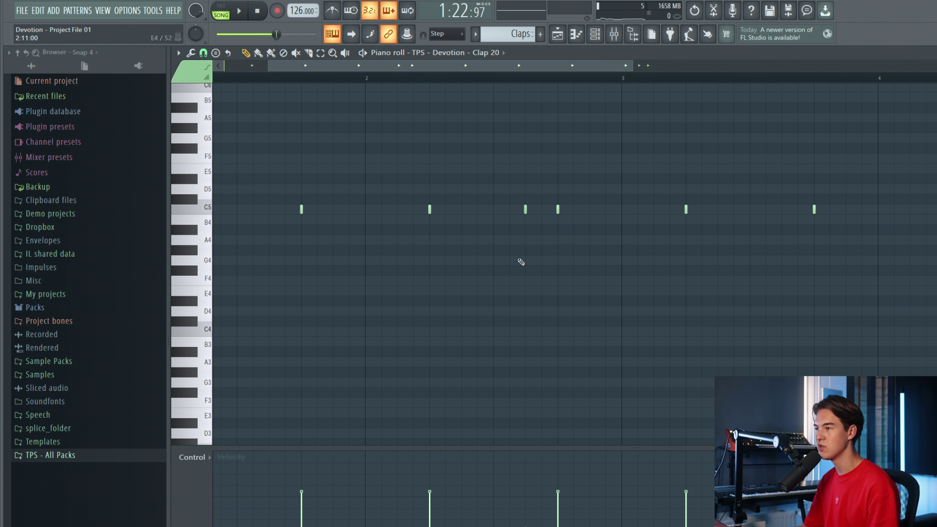
key("space")
left_click(441, 78)
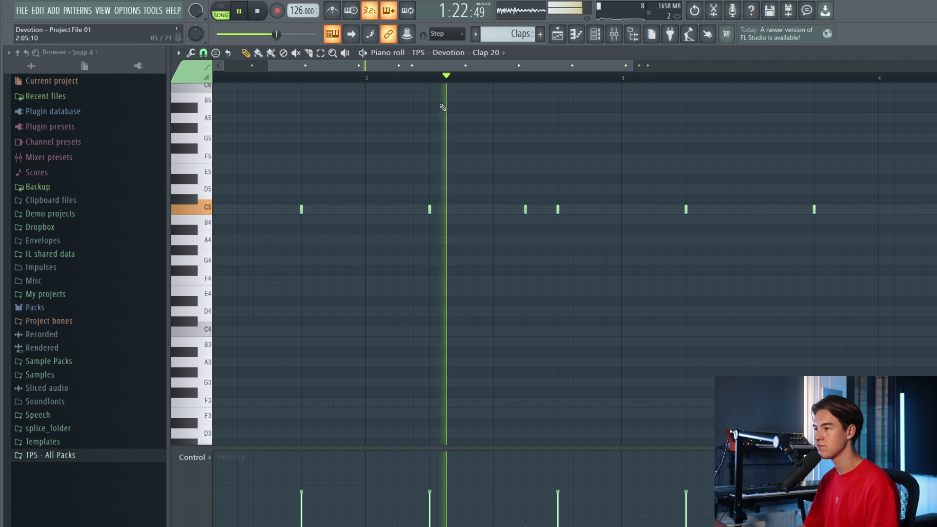
scroll(535, 272, "down", 3)
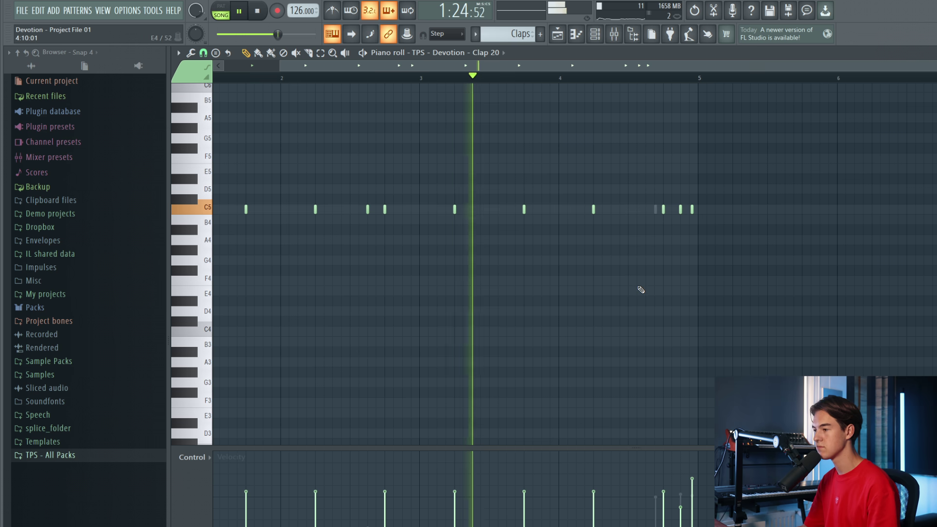
scroll(737, 244, "up", 2)
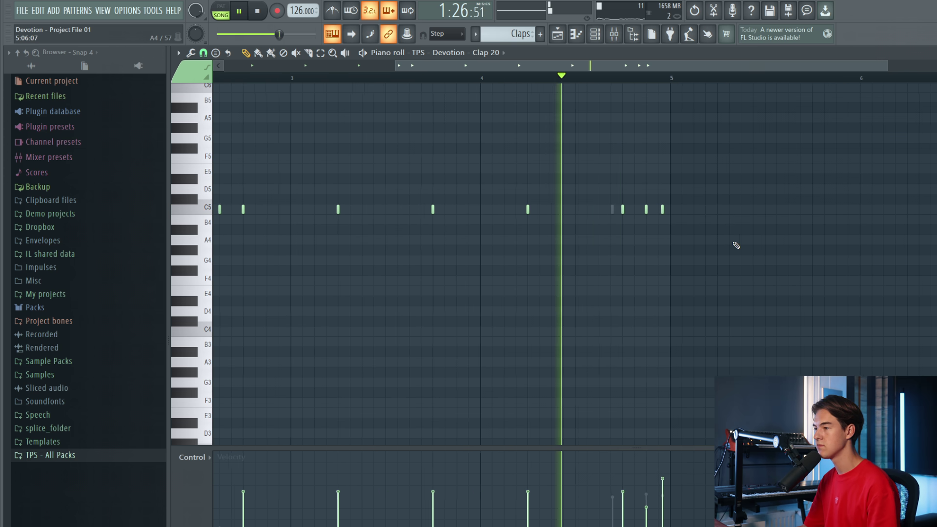
key("space")
Open the Clap 08 notes of the Claps pattern in the piano roll and play the pattern.
left_click(595, 33)
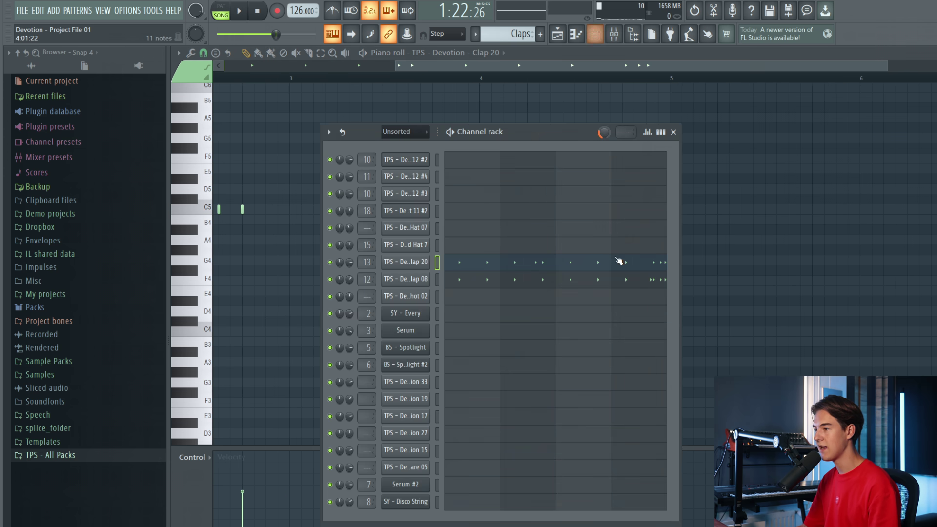
left_click(633, 280)
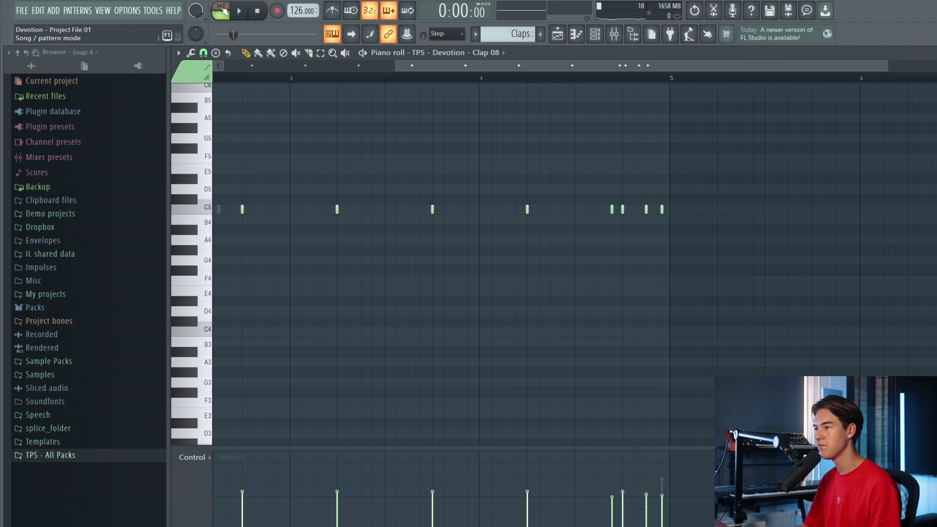
key("space")
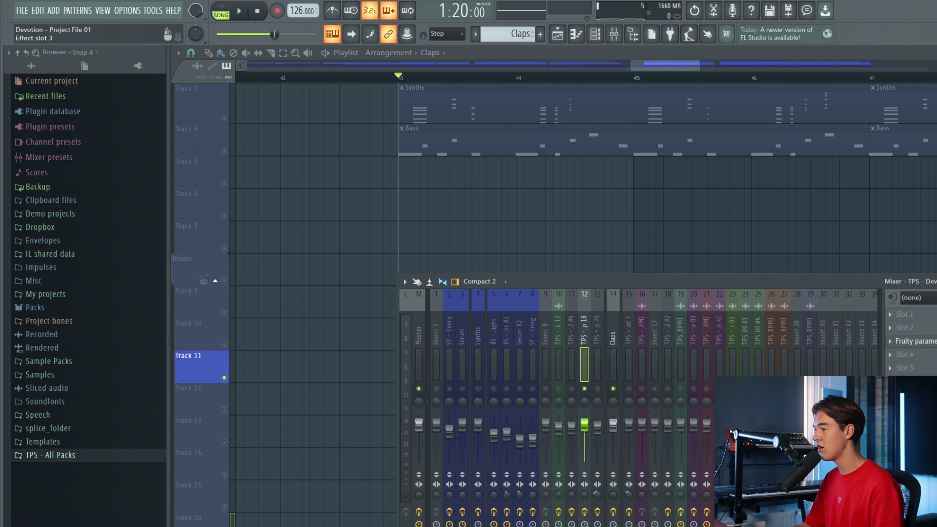
Examine the Fruity Parametric EQ 2 curve on the Clap 18 mixer track.
left_click(912, 341)
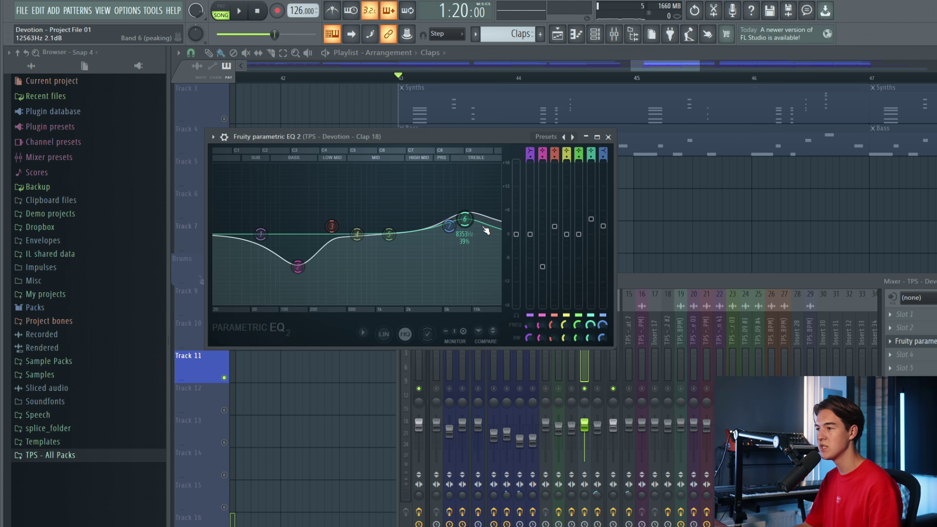
left_click_drag(464, 136, 480, 148)
key("space")
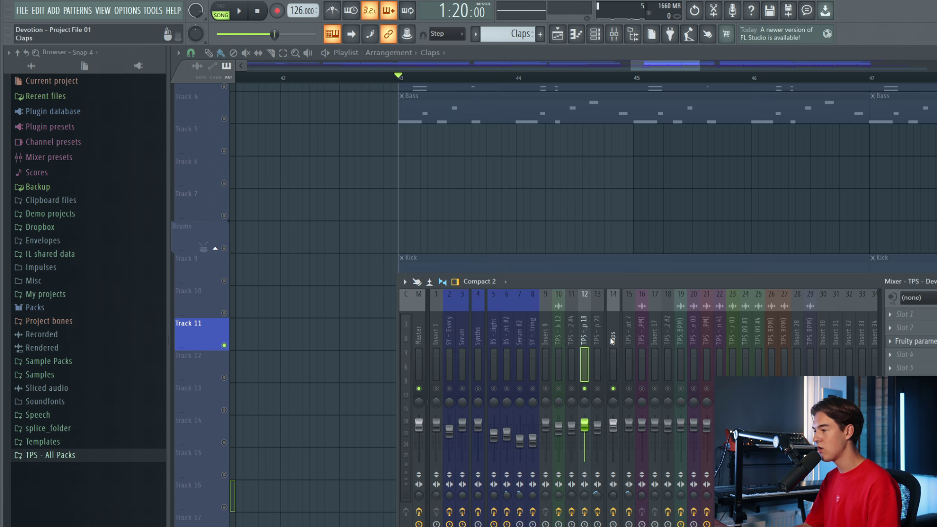
Inspect the Fruity Reeverb 2 and parametric EQ on the Claps mixer track while playing the claps.
left_click(612, 349)
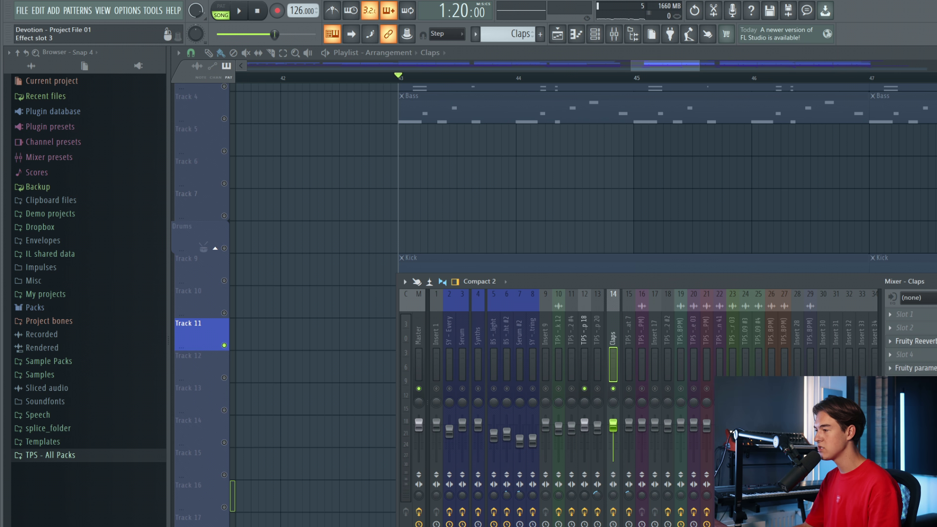
left_click(915, 340)
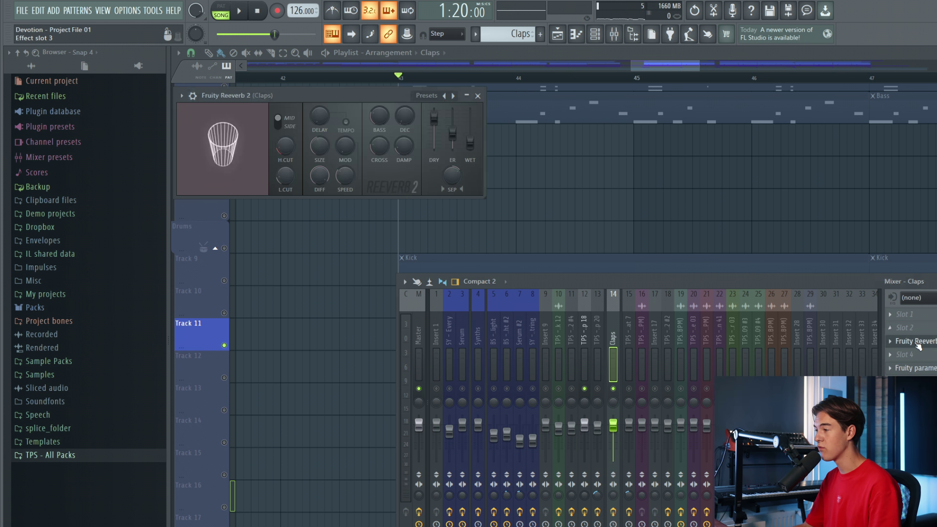
key("space")
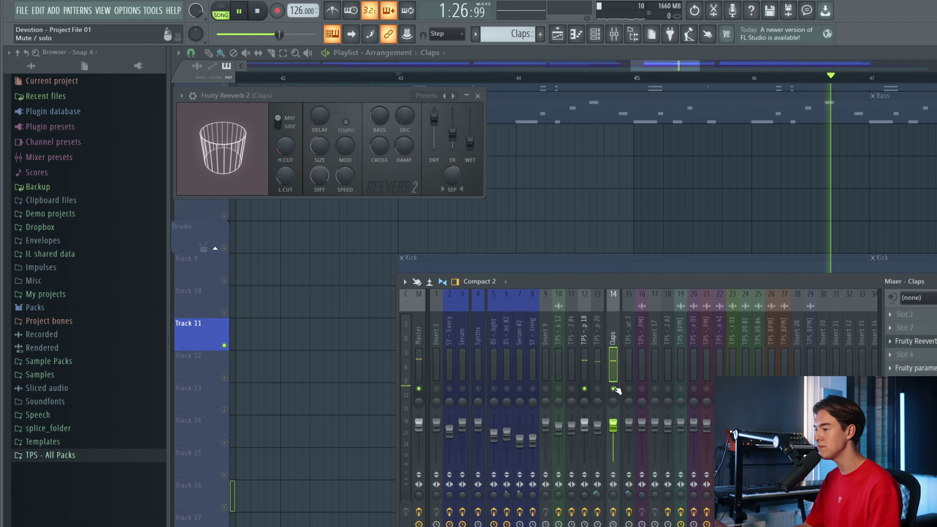
left_click(927, 369)
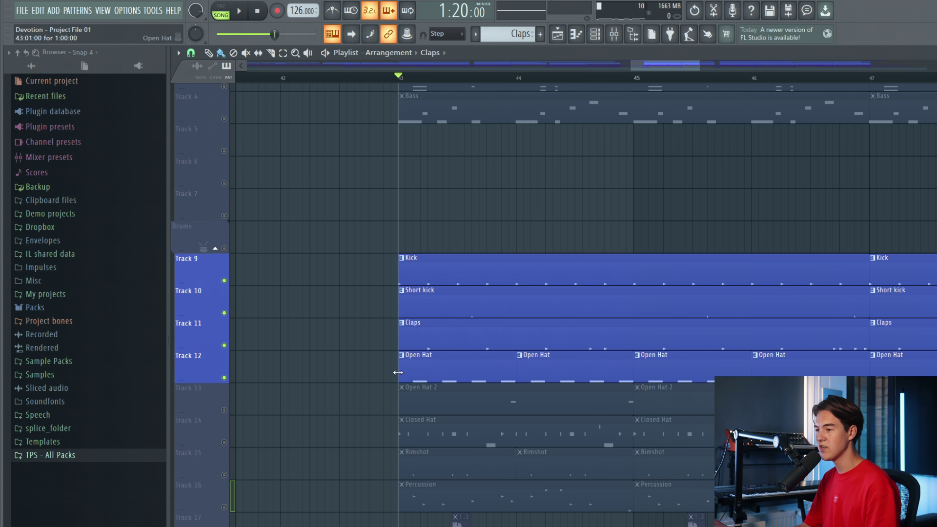
Select the Open Hat pattern, show its notes in the channel rack, and play the drums from bar 43.
double_click(411, 371)
left_click(558, 34)
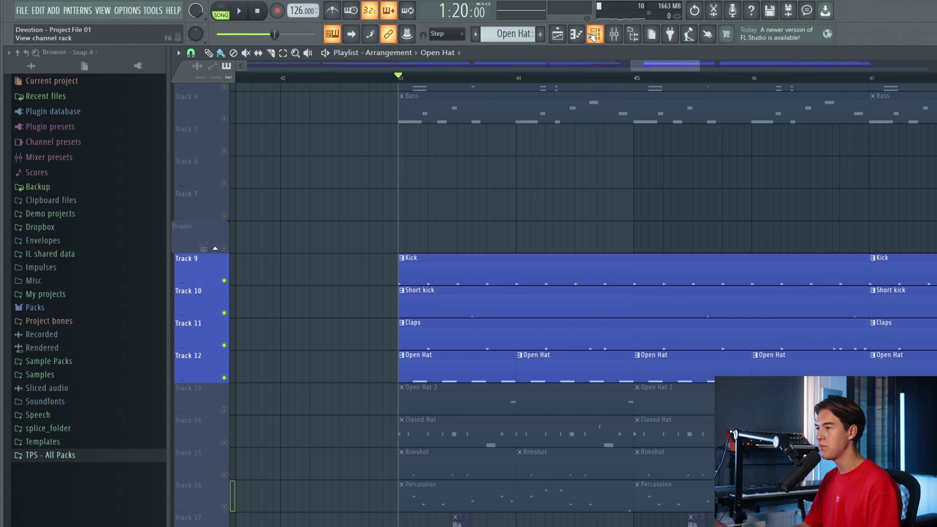
scroll(396, 370, "up", 1)
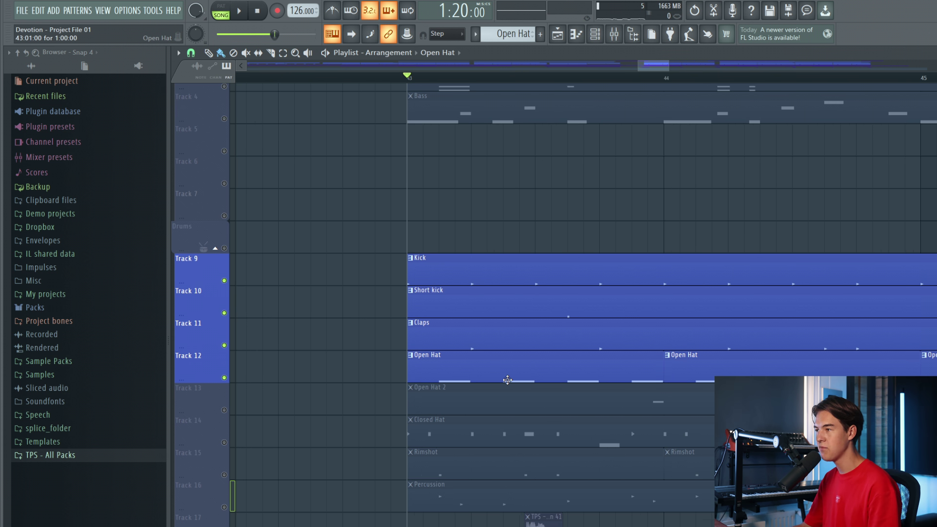
left_click(604, 39)
key("space")
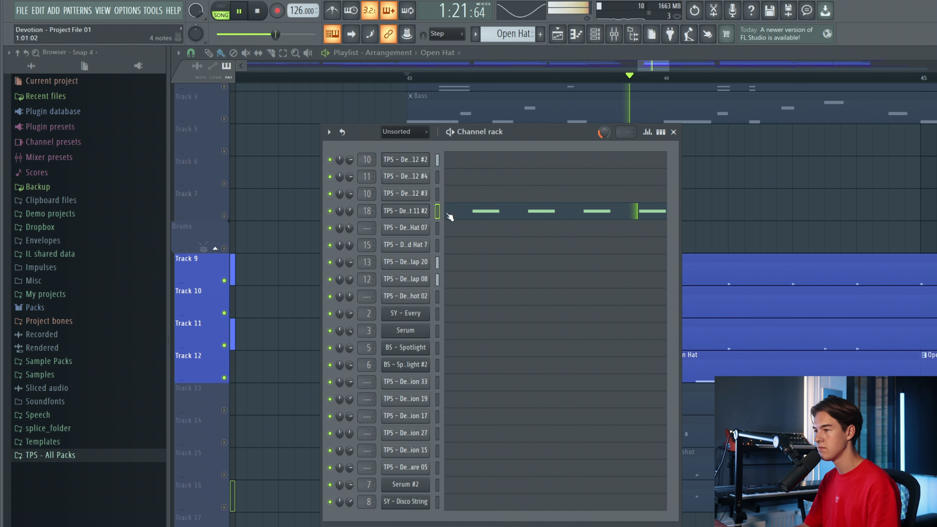
right_click(810, 203)
scroll(524, 255, "down", 4)
scroll(725, 375, "up", 1)
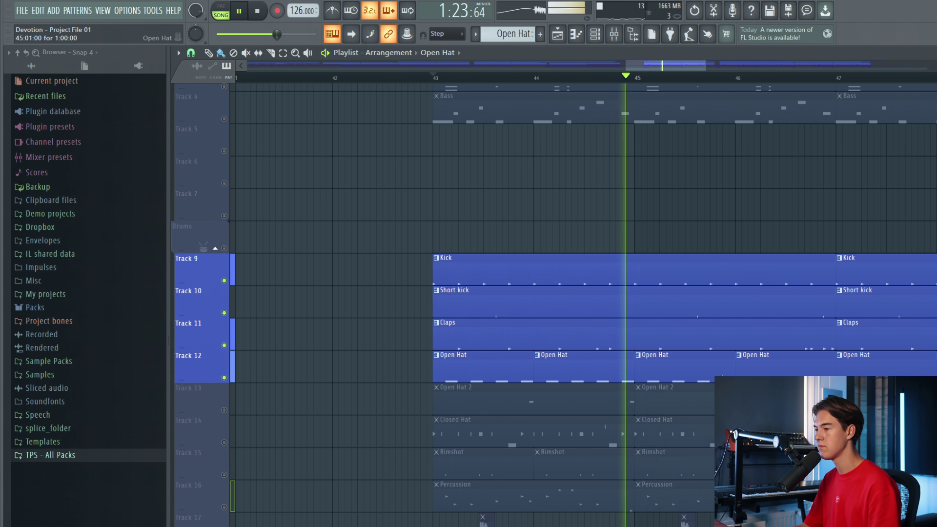
Unmute Track 13 with the Open Hat 2 pattern and play the arrangement from bar 43.
left_click(224, 411)
key("space")
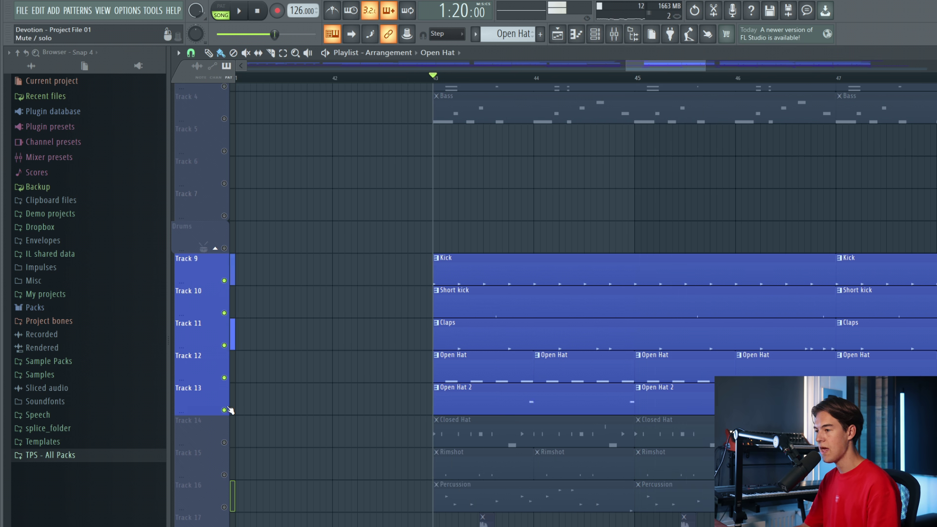
scroll(535, 213, "up", 2)
key("space")
Mute Tracks 9, 10 and 11 and listen to the Open Hat and Open Hat 2 patterns together.
left_click_drag(225, 345, 229, 277)
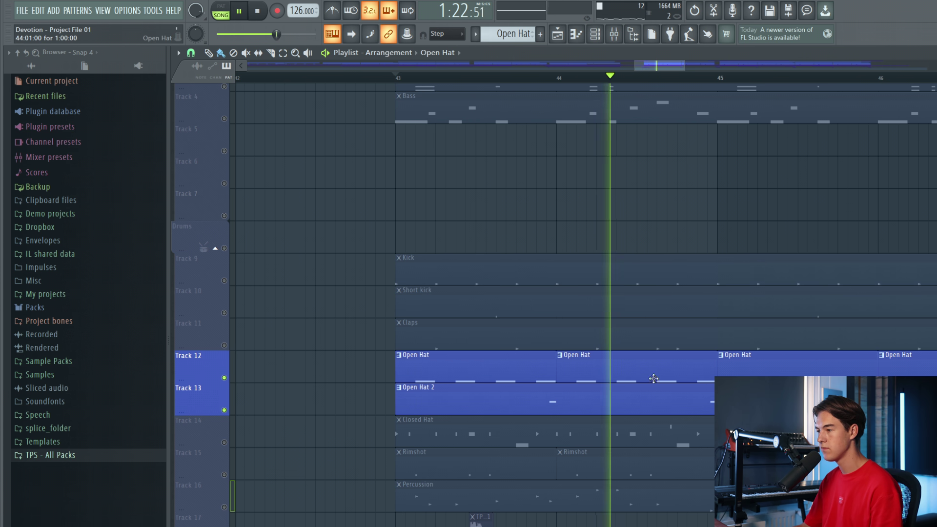
scroll(874, 349, "down", 3)
scroll(877, 350, "up", 2)
scroll(655, 305, "down", 1)
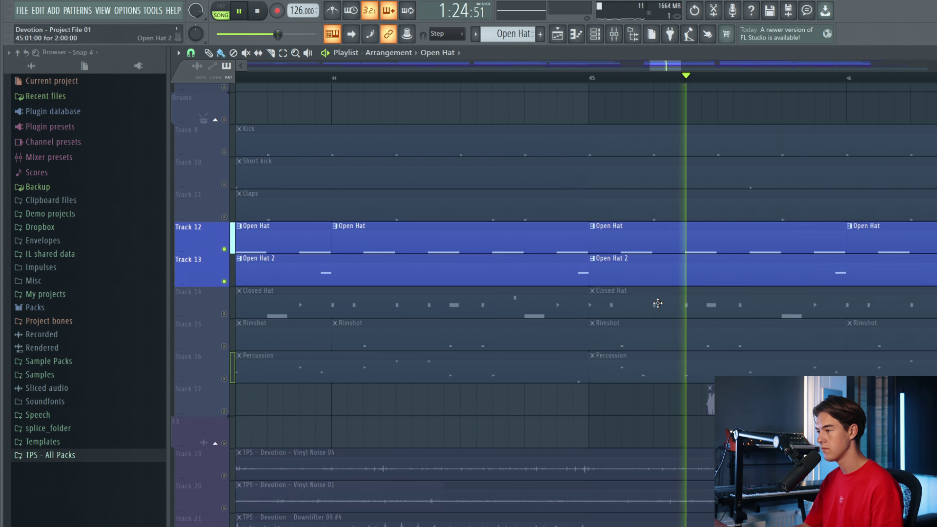
scroll(663, 275, "down", 3)
key("space")
View the Open Hat 2 notes in the piano roll, return to the playlist, and replay both open hat tracks.
double_click(744, 268)
scroll(382, 268, "up", 4)
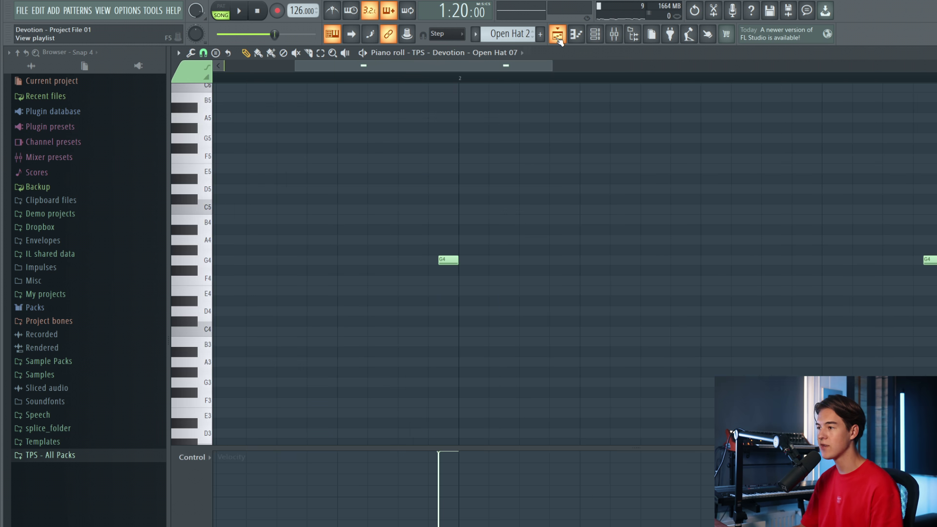
left_click(558, 38)
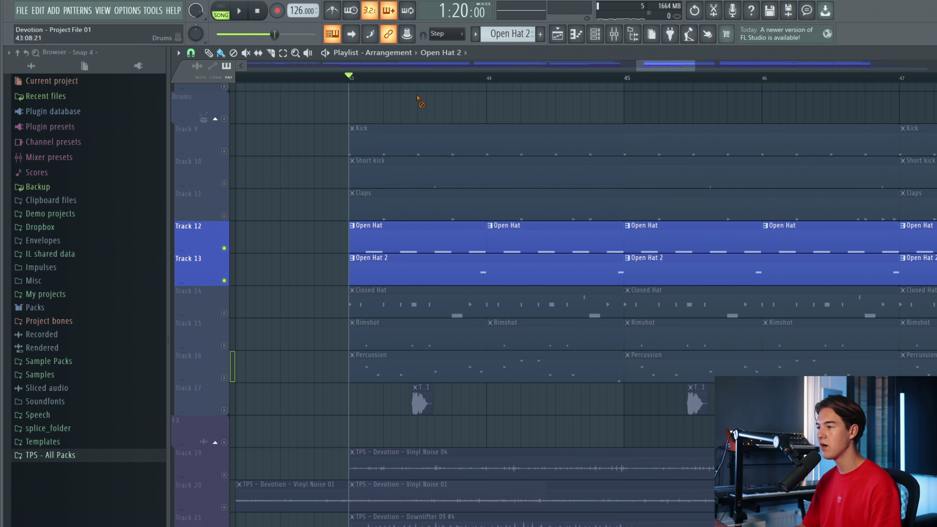
key("space")
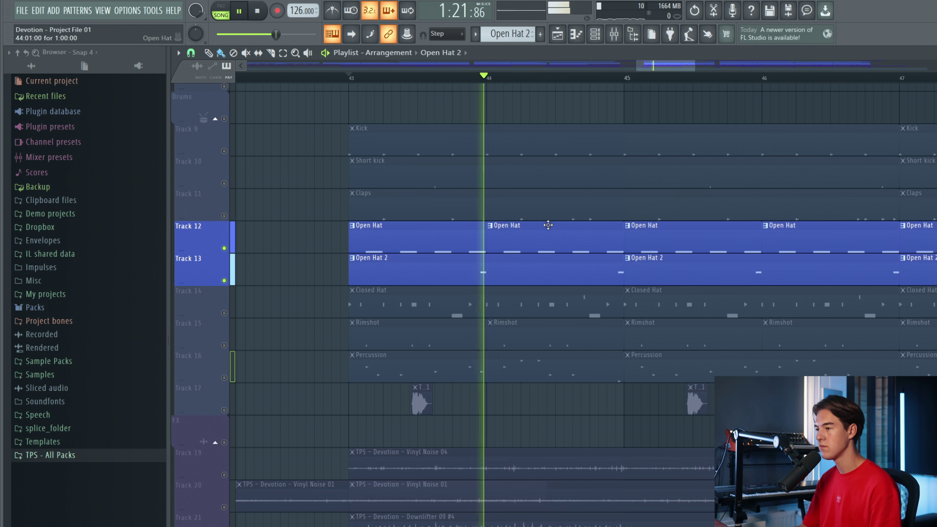
key("space")
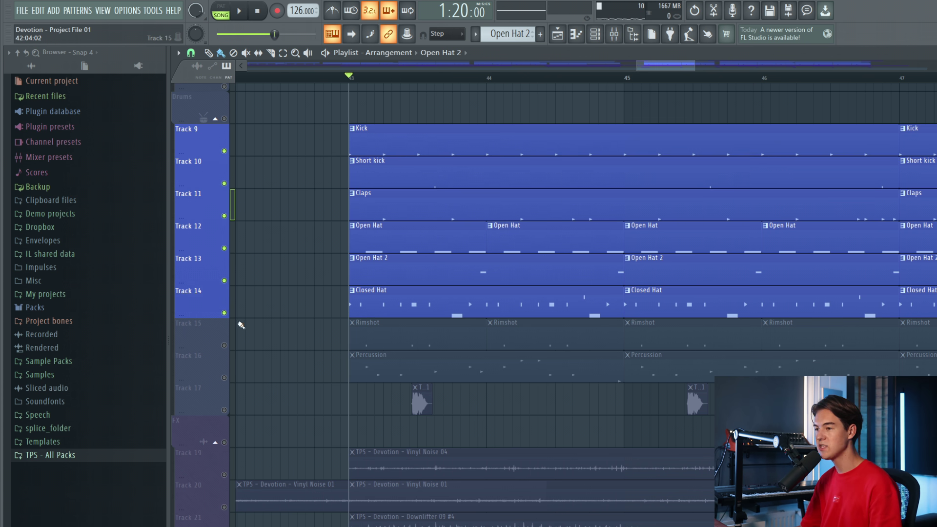
Solo the Closed Hat track during playback, unmute Tracks 9 to 13 one by one, and stop playback.
key("space")
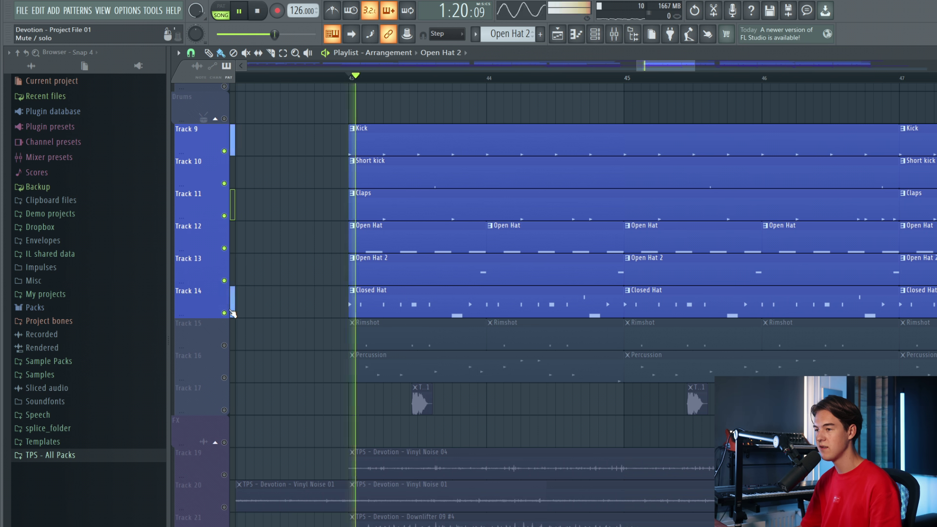
right_click(232, 312)
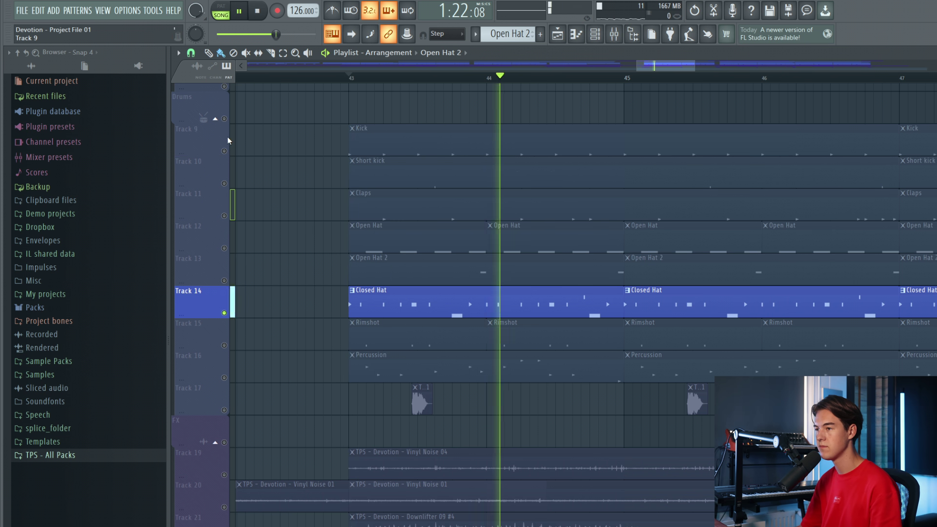
left_click(230, 150)
left_click(230, 183)
left_click(232, 216)
left_click(231, 248)
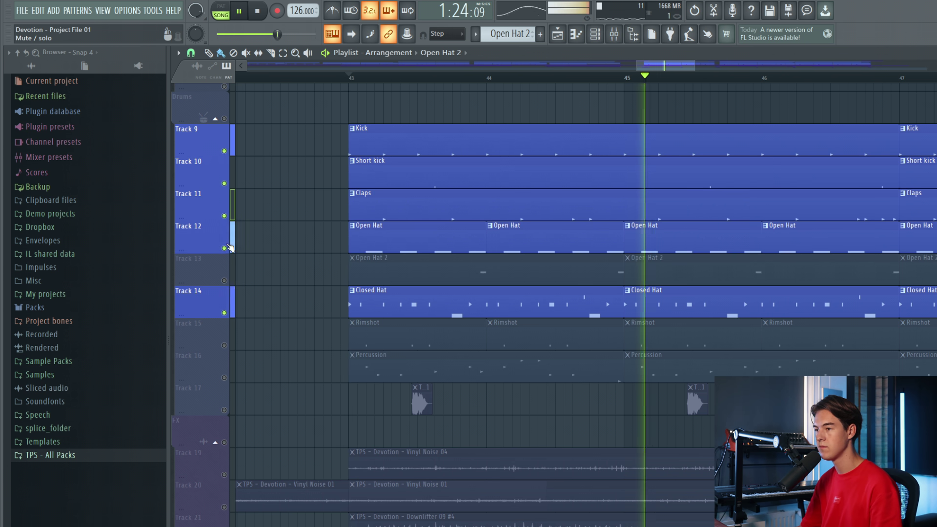
left_click(230, 280)
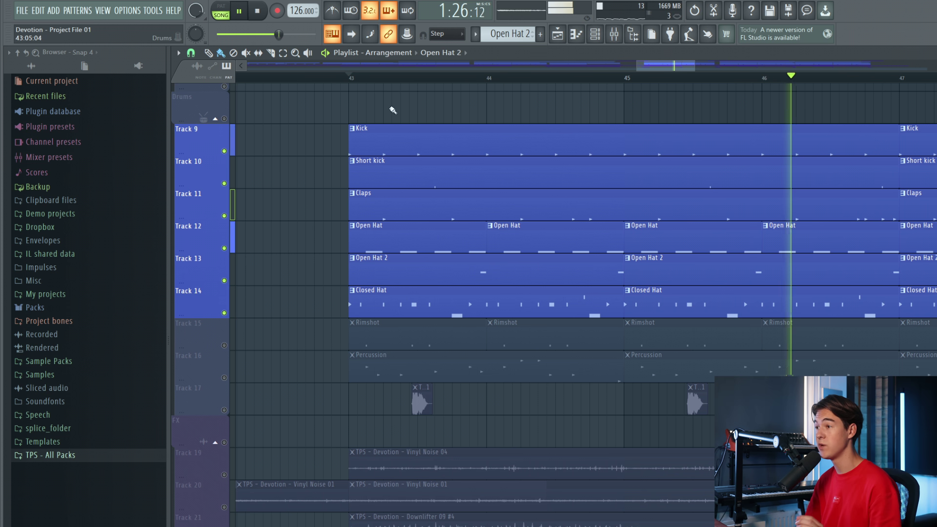
key("space")
Show the Closed Hat pattern in the channel rack and check the Closed Hat 7 channel's sampler settings.
double_click(386, 301)
scroll(520, 177, "down", 5)
scroll(419, 180, "up", 1)
left_click(581, 36)
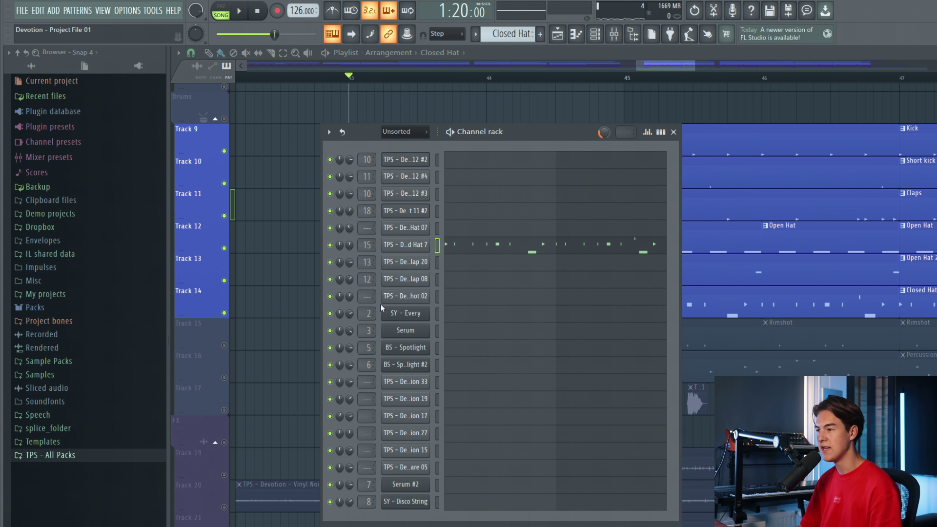
left_click(397, 246)
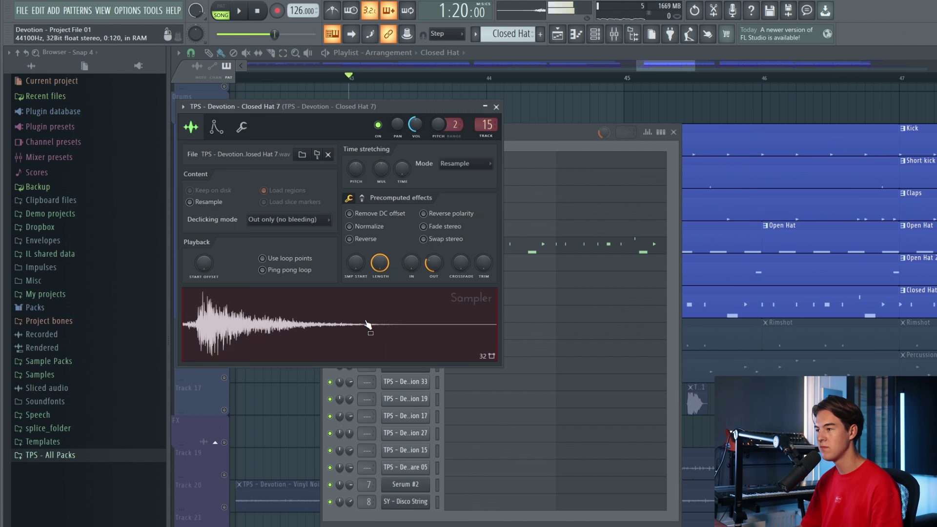
left_click(497, 107)
Open the Closed Hat 7 notes in the piano roll, switch playback to pattern mode, and play the pattern.
left_click(471, 246)
scroll(468, 258, "down", 1)
scroll(468, 258, "up", 2)
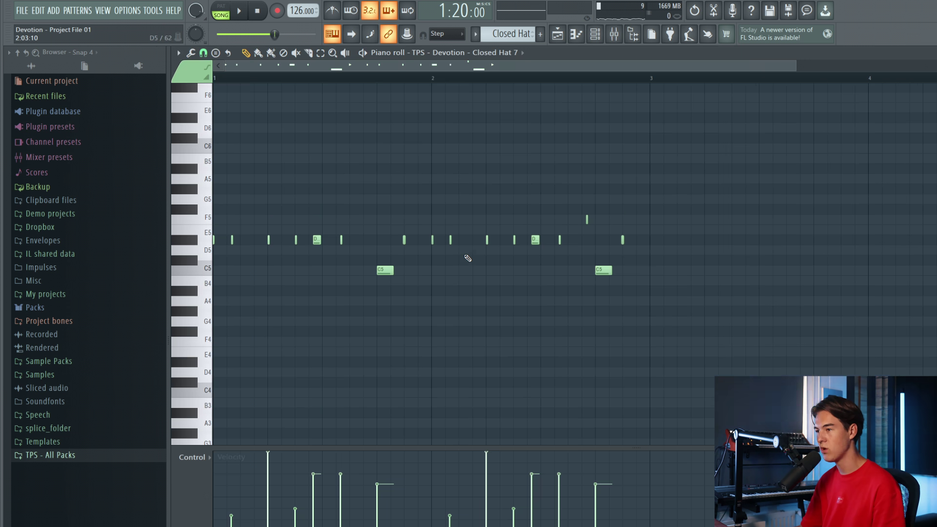
left_click(229, 11)
key("space")
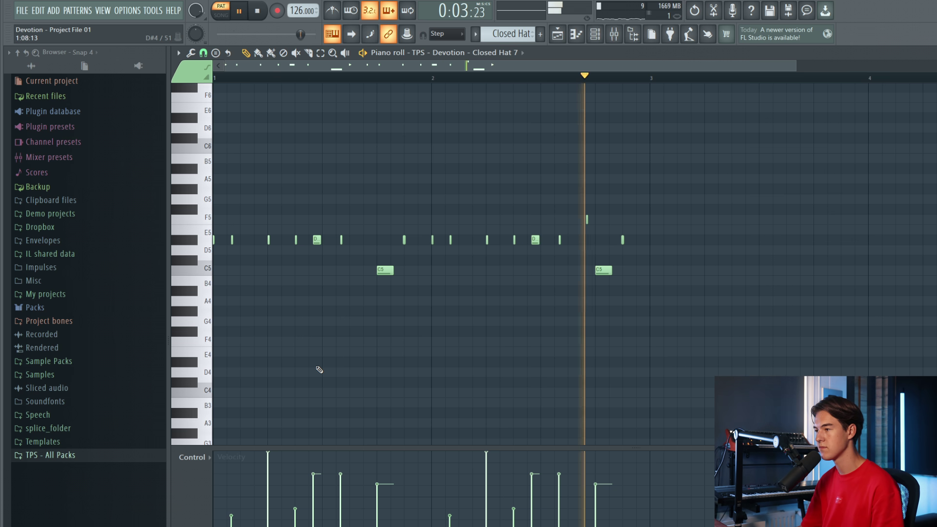
scroll(234, 344, "up", 2)
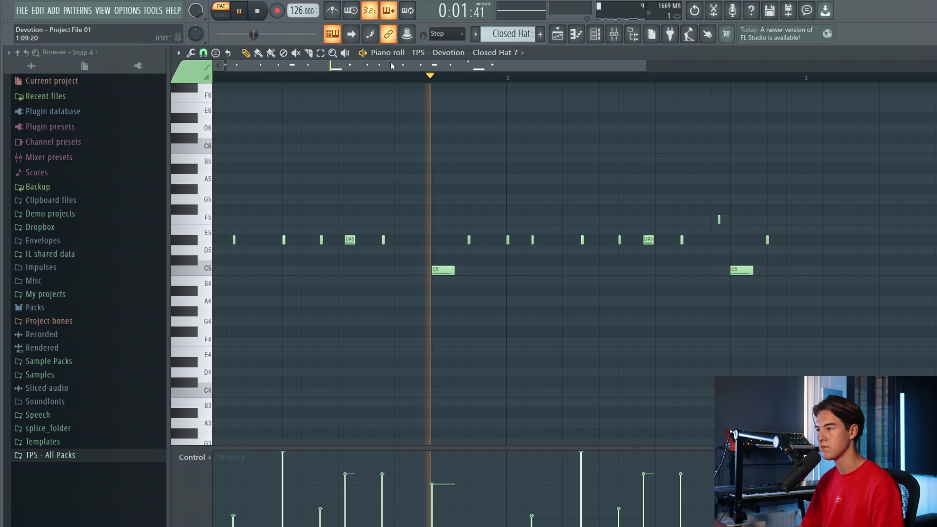
Play the Closed Hat 7 notes from the start of the pattern in the piano roll, then stop playback.
left_click_drag(391, 64, 283, 67)
key("space")
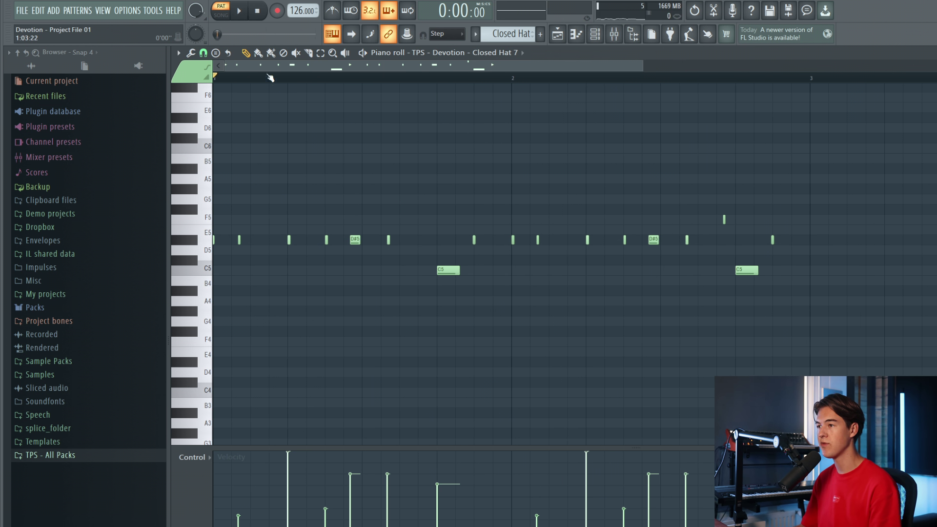
scroll(251, 96, "up", 2)
key("space")
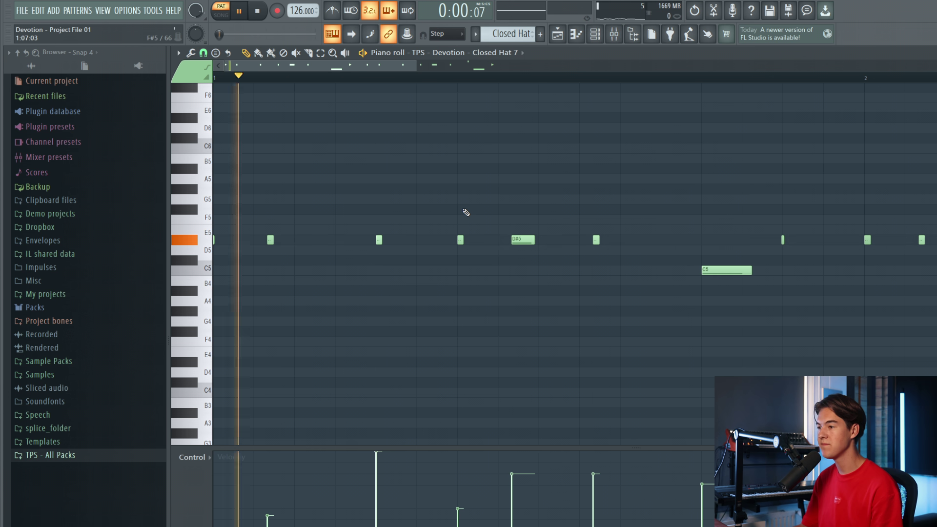
scroll(463, 215, "down", 1)
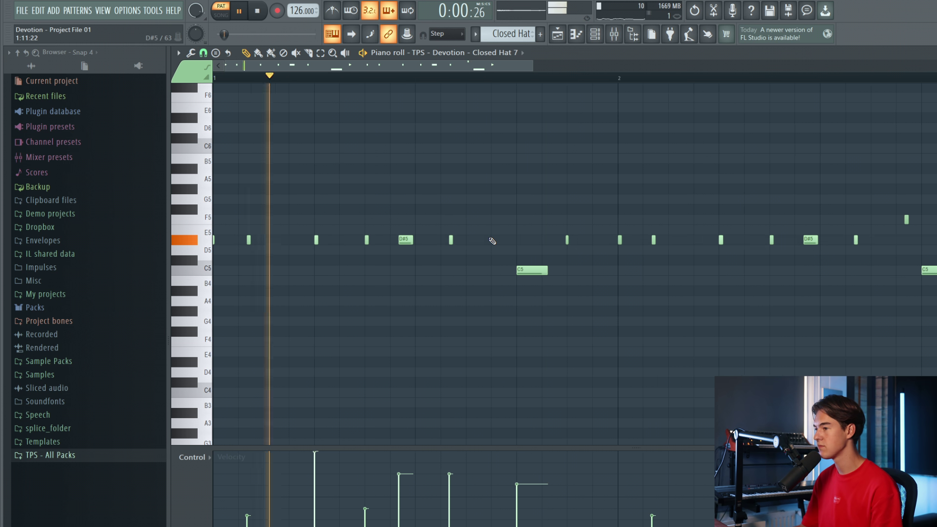
key("space")
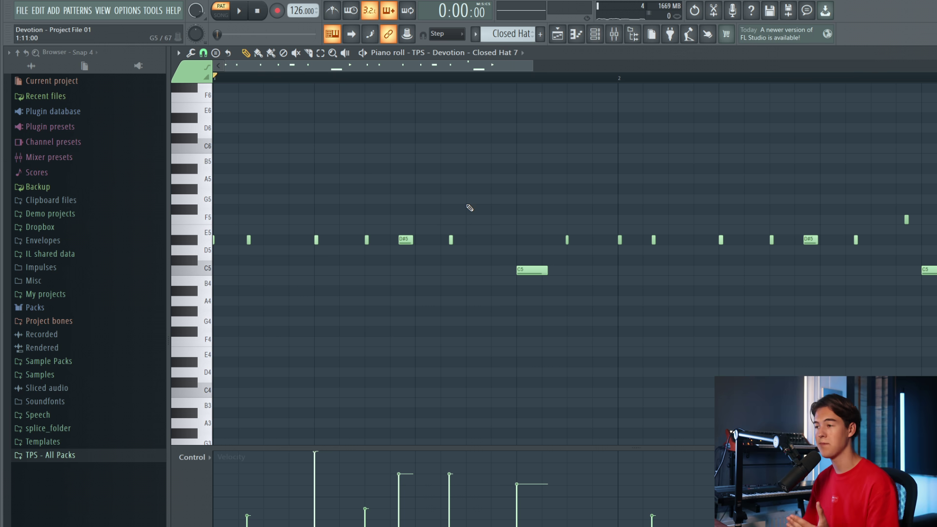
Replay the Closed Hat 7 pattern, stop it, and move the playhead to the high note late in bar 2 and back to bar 1.
key("space")
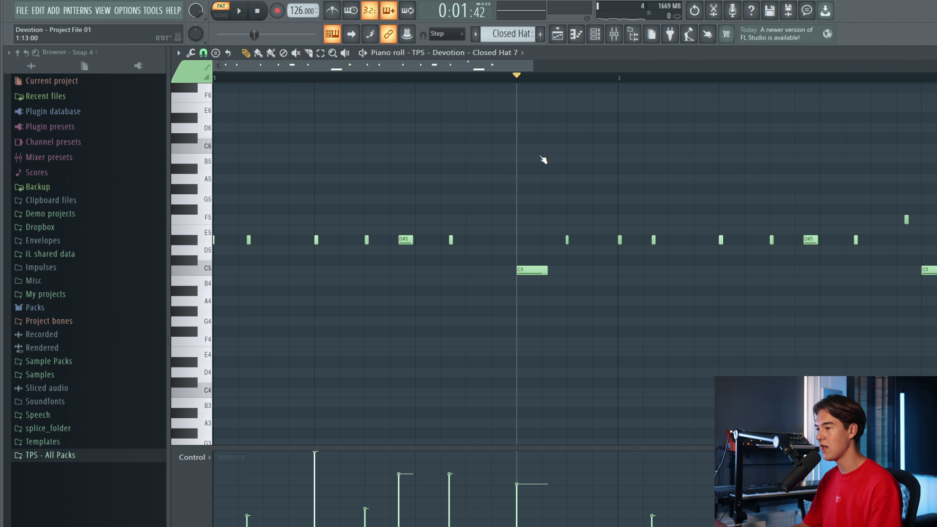
key("space")
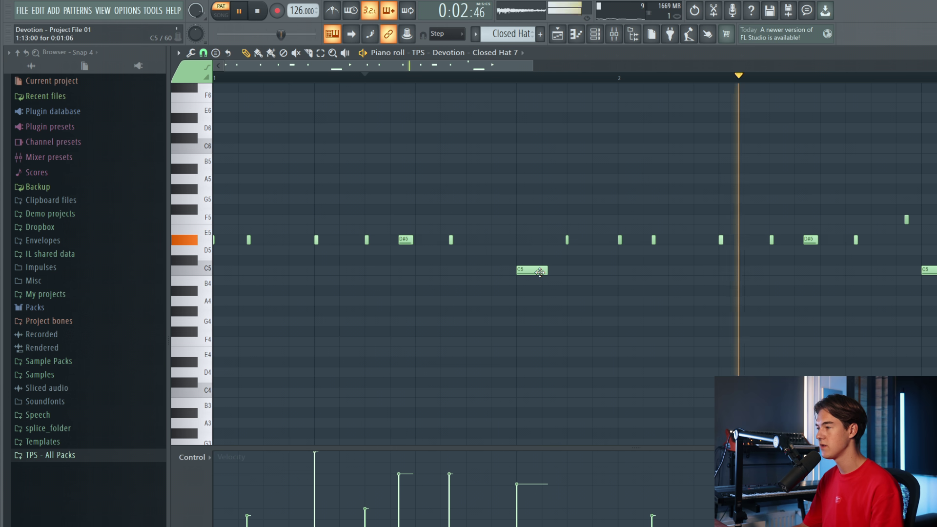
key("space")
left_click(900, 77)
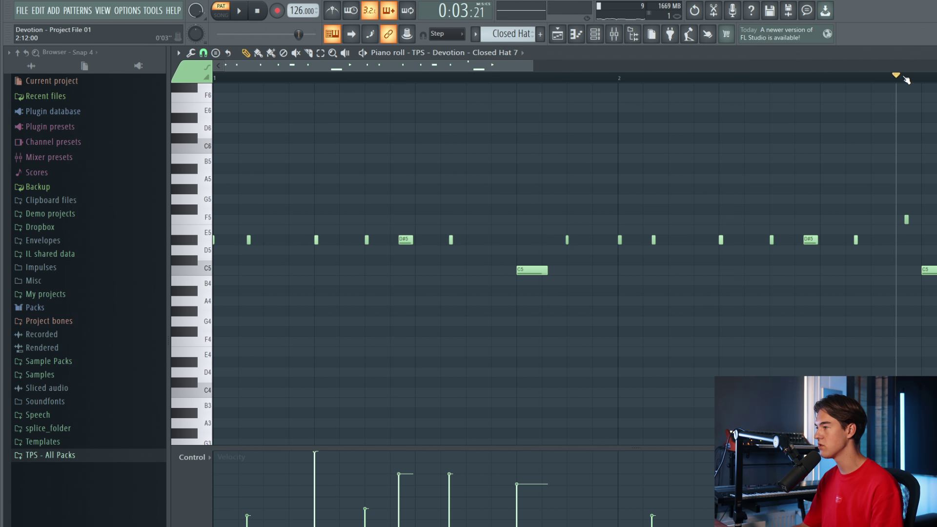
left_click_drag(908, 80, 239, 80)
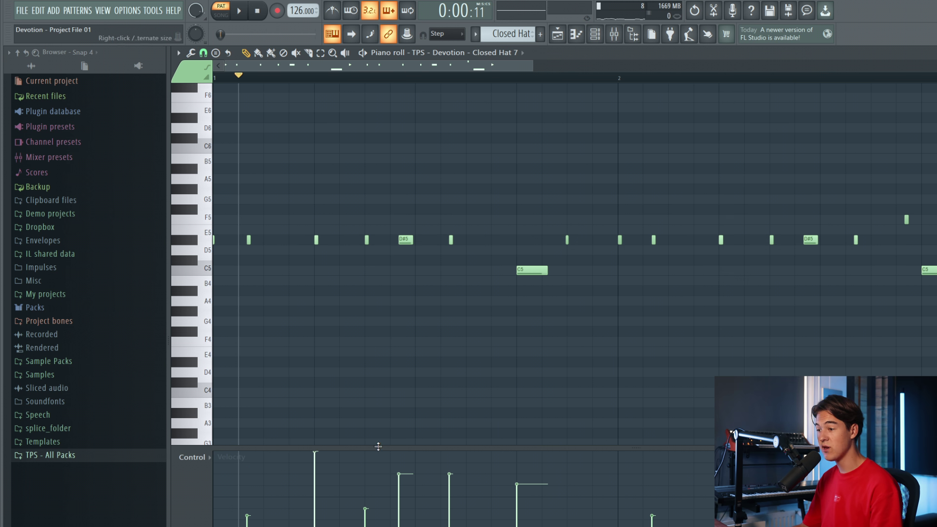
Enlarge the velocity lane below the Closed Hat 7 notes and play the pattern from its beginning.
left_click_drag(378, 447, 377, 383)
left_click(215, 78)
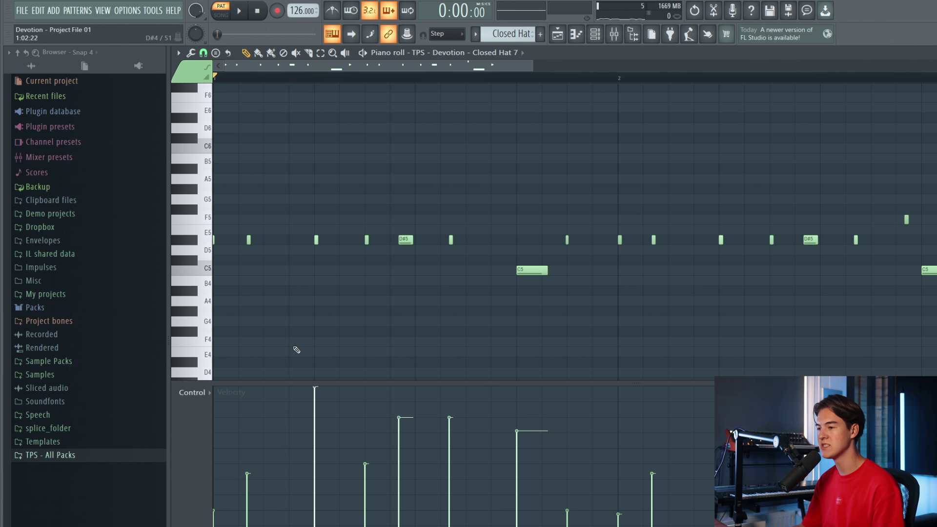
key("space")
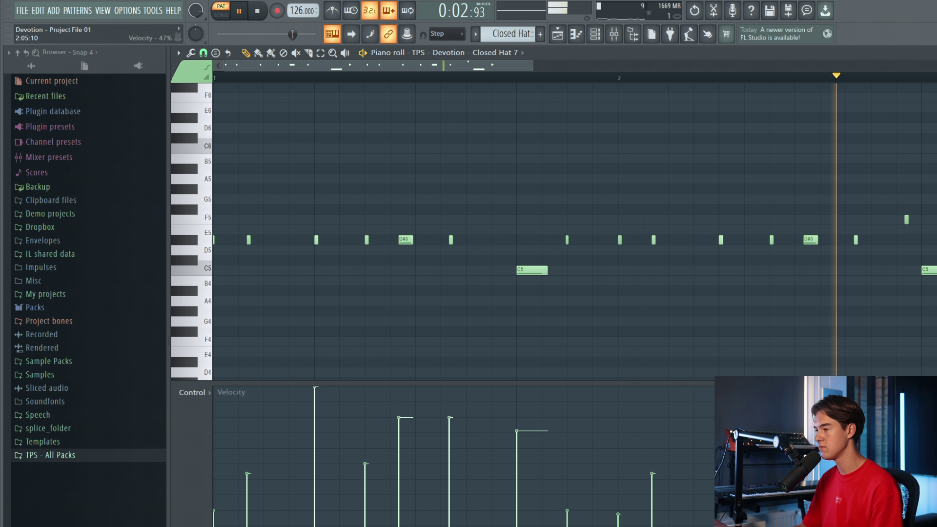
key("space")
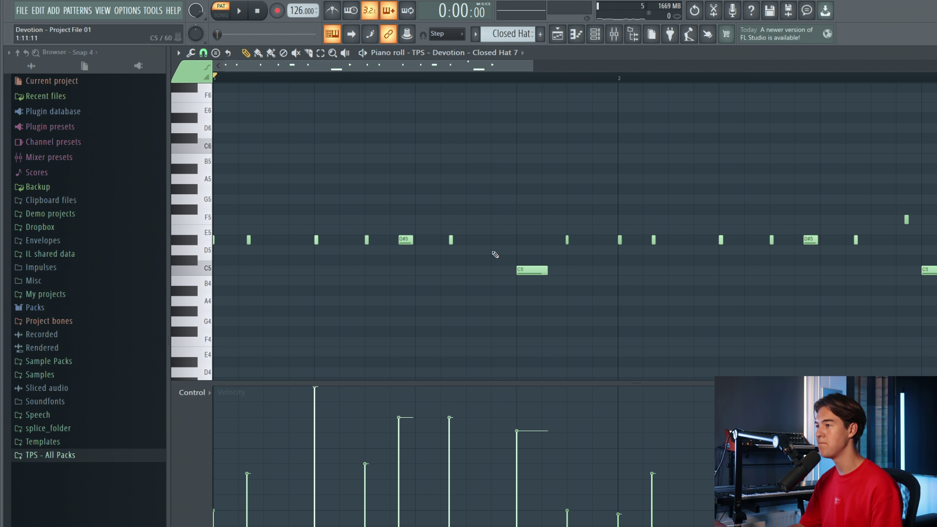
Return to the playlist and play the arrangement from bar 43 with the kick, clap and hat tracks.
left_click(557, 34)
key("space")
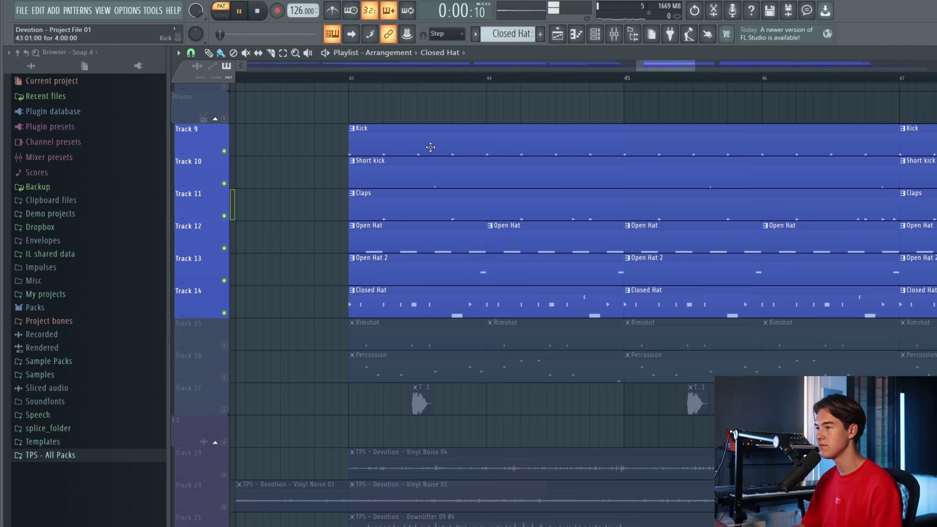
left_click(359, 79)
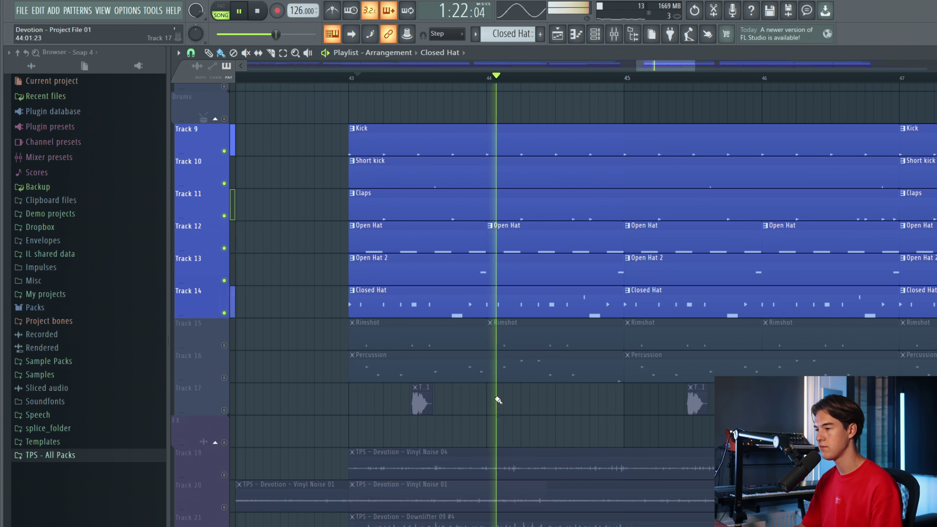
key("space")
Unmute the Rimshot track, then solo the Percussion track and play it.
left_click(224, 345)
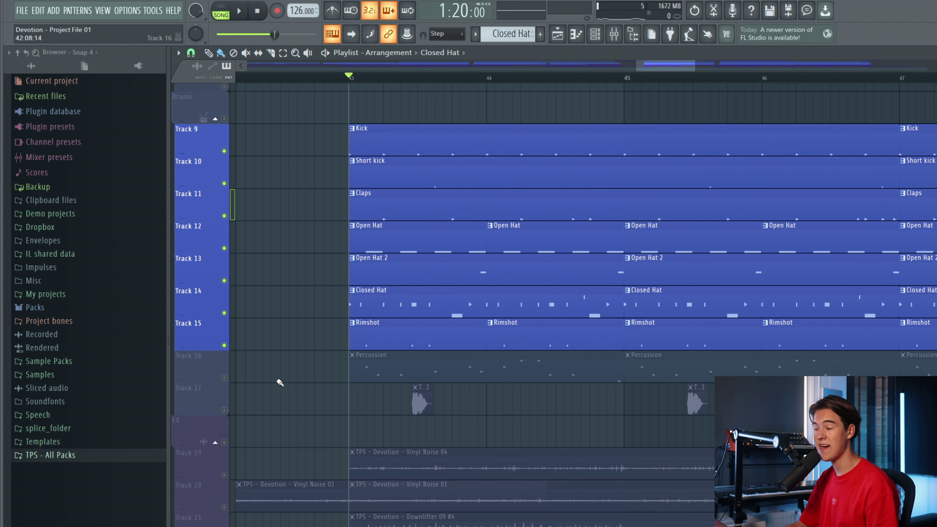
right_click(224, 378)
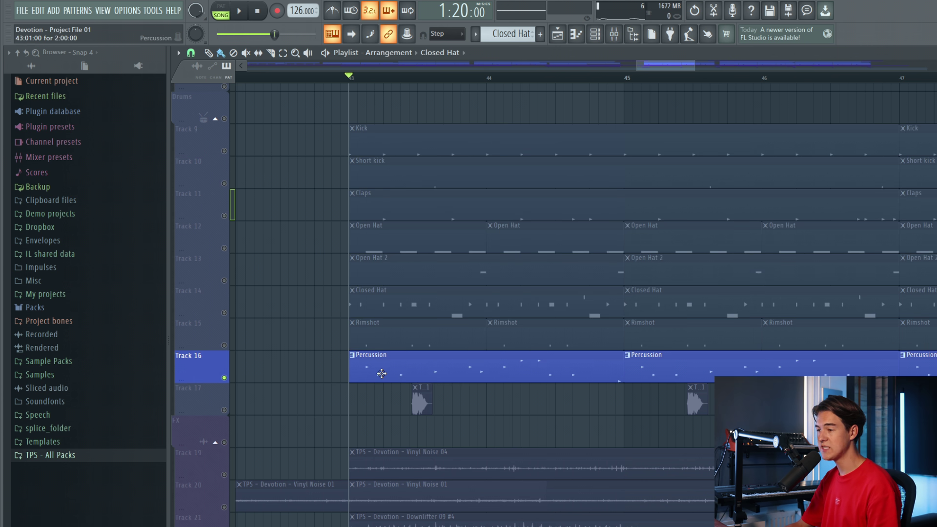
key("space")
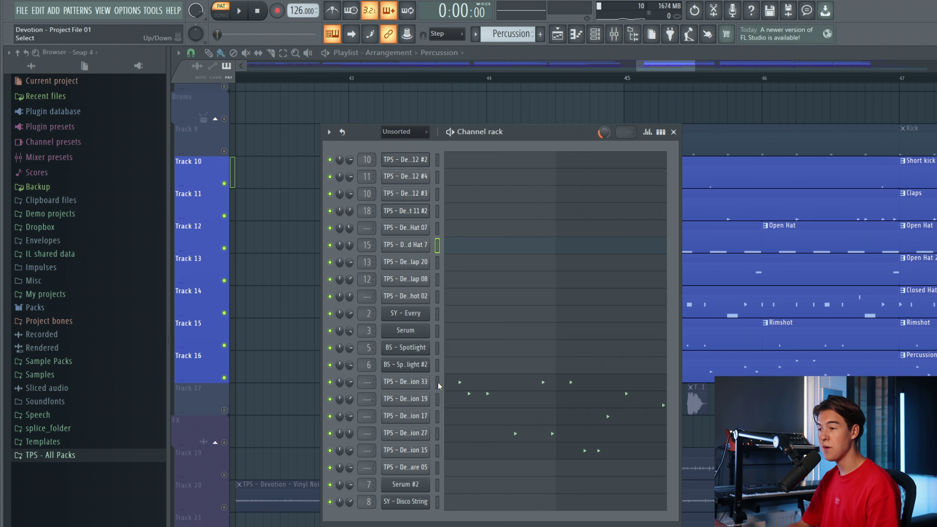
Check the sampler settings of the Percussion 33, Percussion 19 and Percussion 17 channels in turn.
left_click(438, 383)
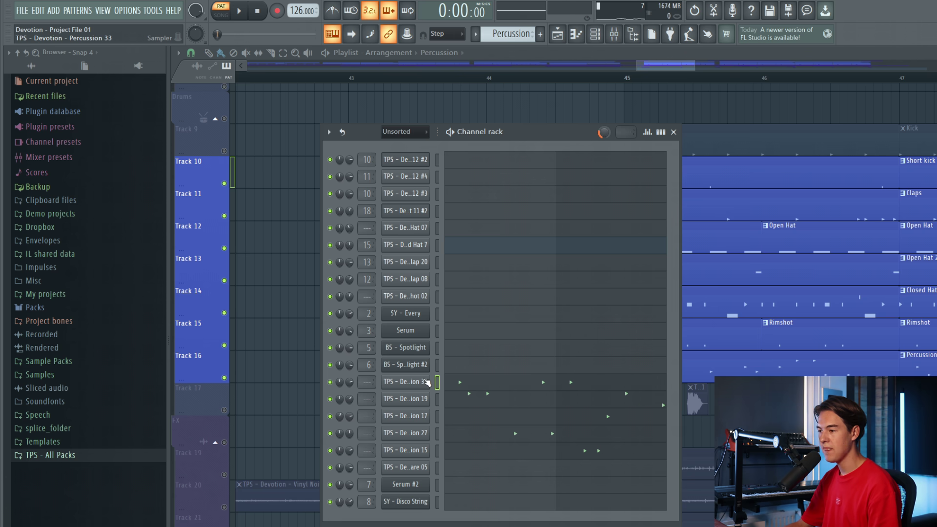
left_click(428, 383)
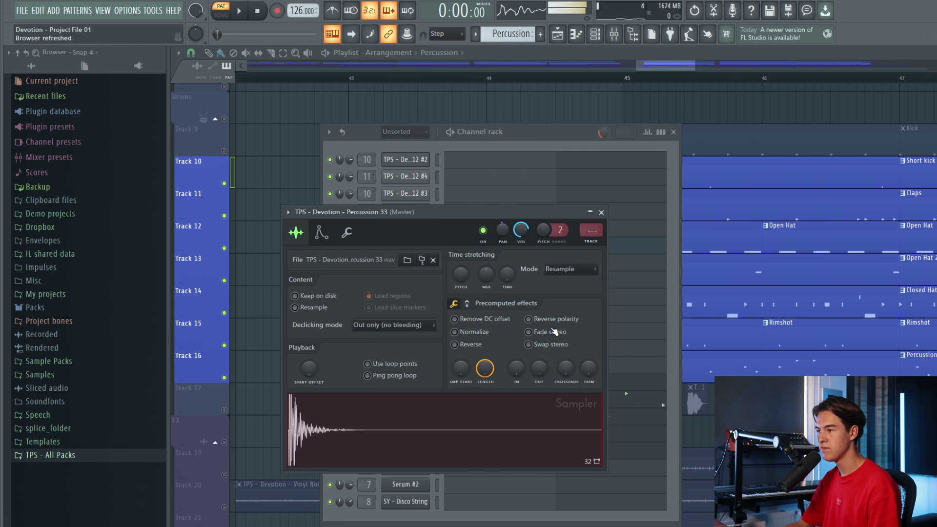
left_click(602, 213)
left_click(406, 399)
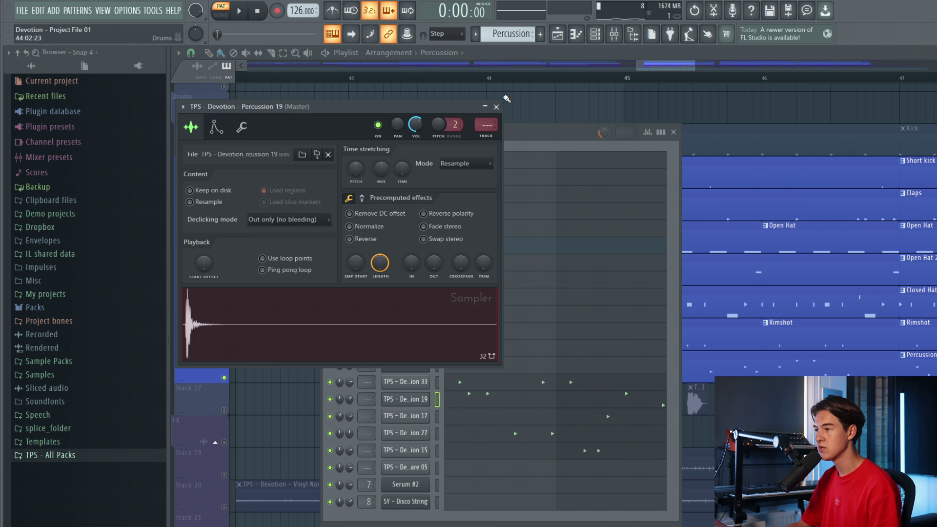
left_click(496, 106)
left_click(413, 415)
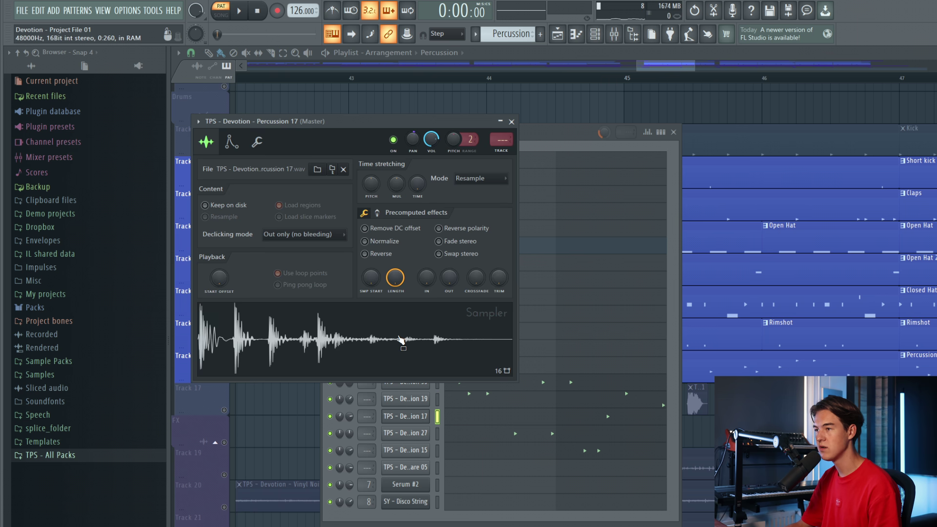
Check the sampler settings of Percussion 27, Percussion 15 and the channel directly below Percussion 15.
left_click(512, 121)
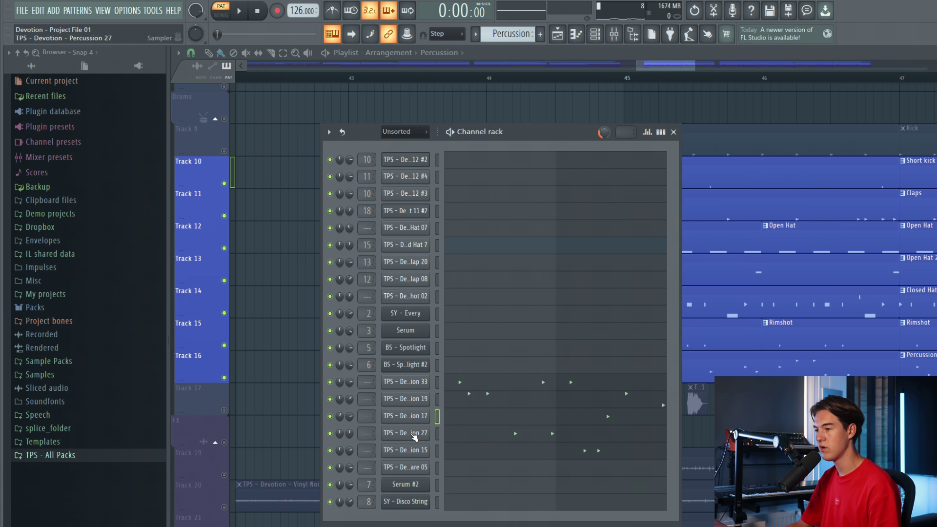
left_click(413, 434)
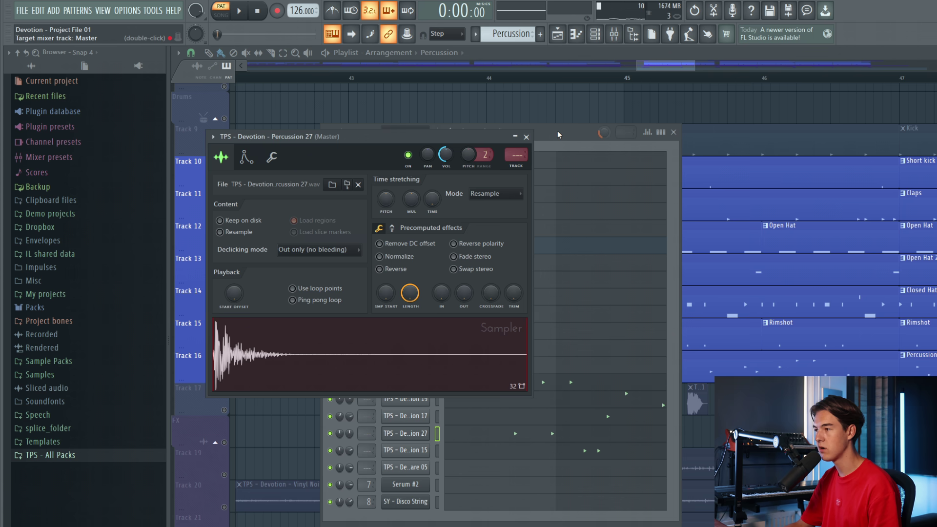
left_click(526, 137)
left_click(411, 451)
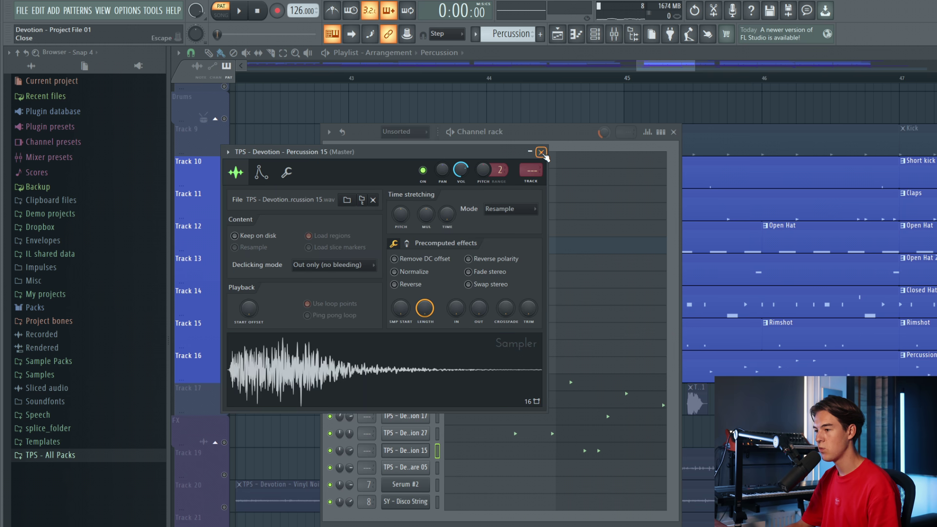
left_click(541, 153)
left_click(413, 468)
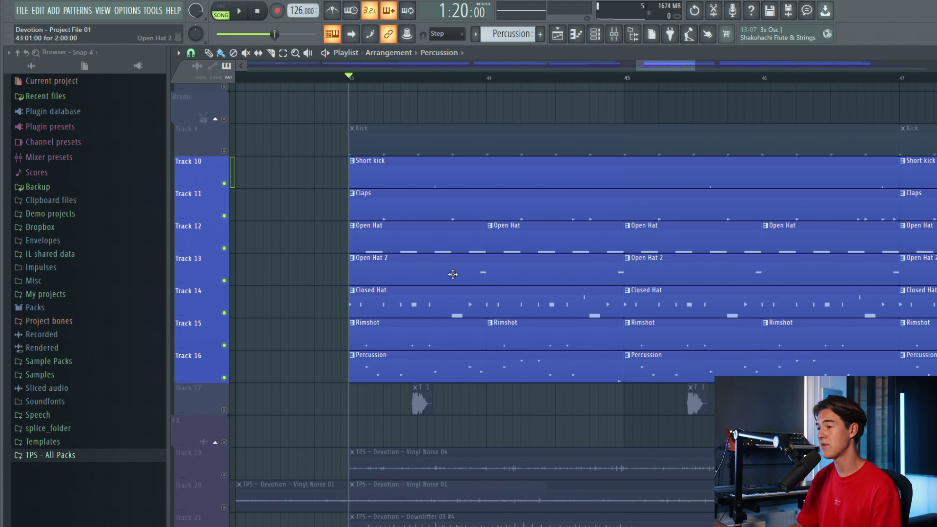
Show the Percussion pattern in the channel rack, play it in pattern mode, and close the rack.
left_click(595, 34)
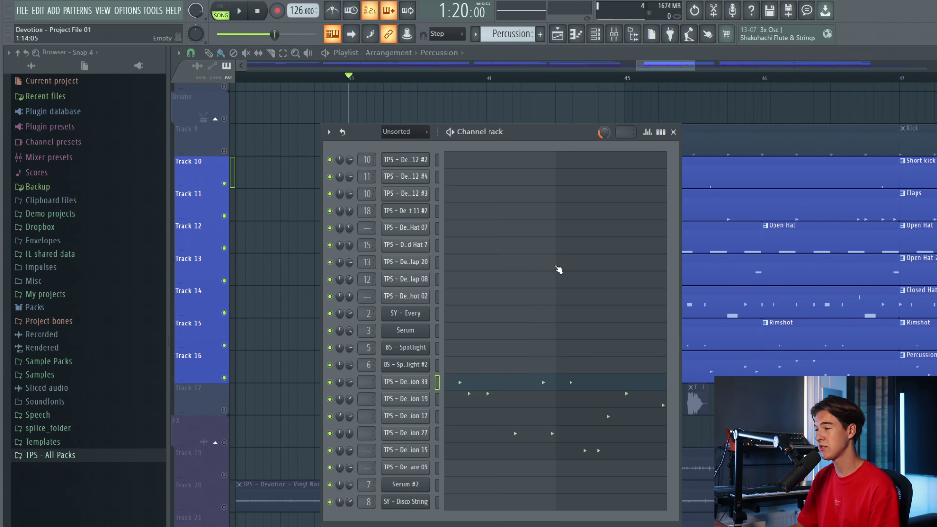
left_click(450, 132)
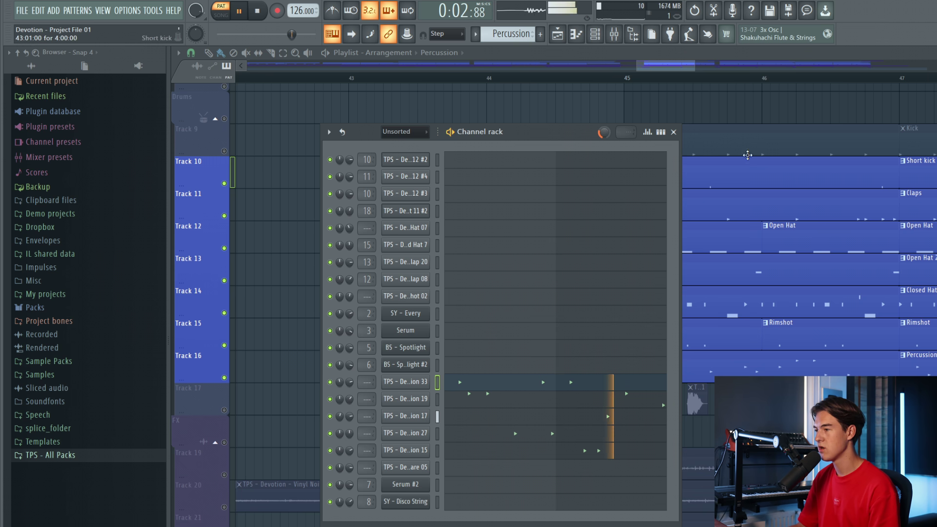
key("F6")
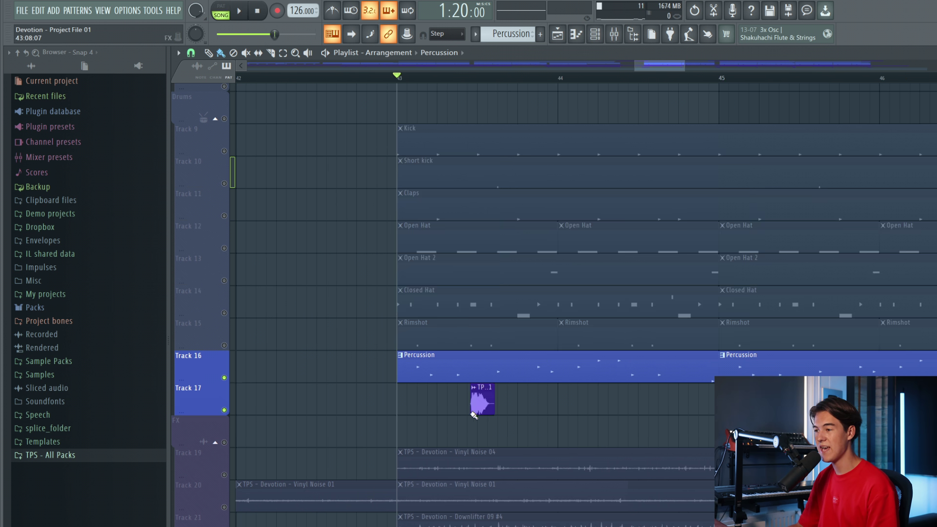
Play the Percussion 41 clip on Track 17 with the Percussion track and check the clip's sample settings.
scroll(473, 415, "up", 3)
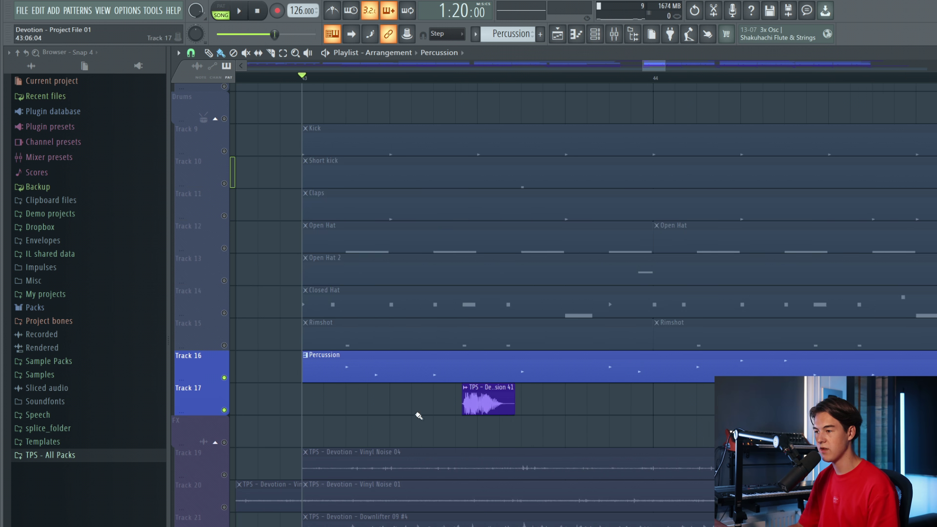
key("space")
key("space")
double_click(497, 404)
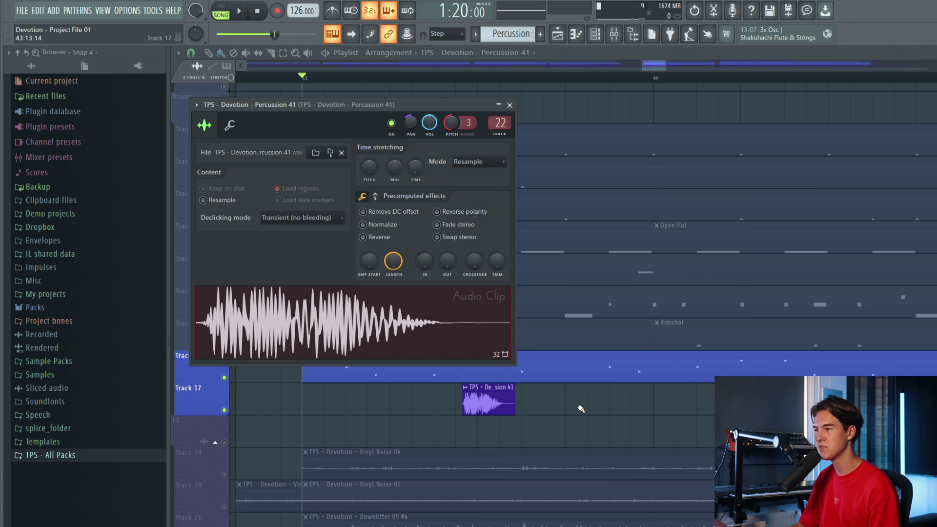
key("space")
key("Escape")
Play the percussion tracks from bar 43 and unmute Tracks 11 to 15 one by one during playback.
key("space")
key("space")
left_click(224, 313)
left_click(224, 346)
scroll(324, 302, "down", 3)
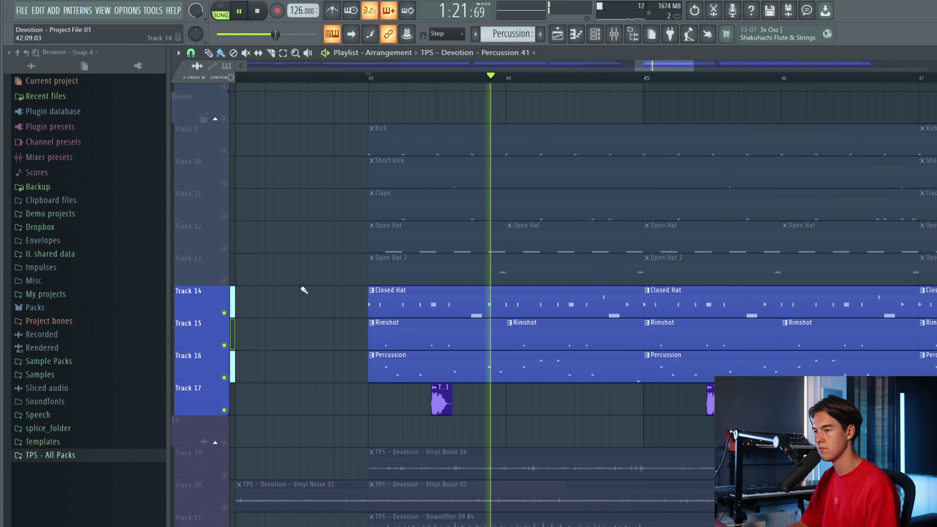
left_click(224, 281)
left_click(224, 248)
left_click(224, 216)
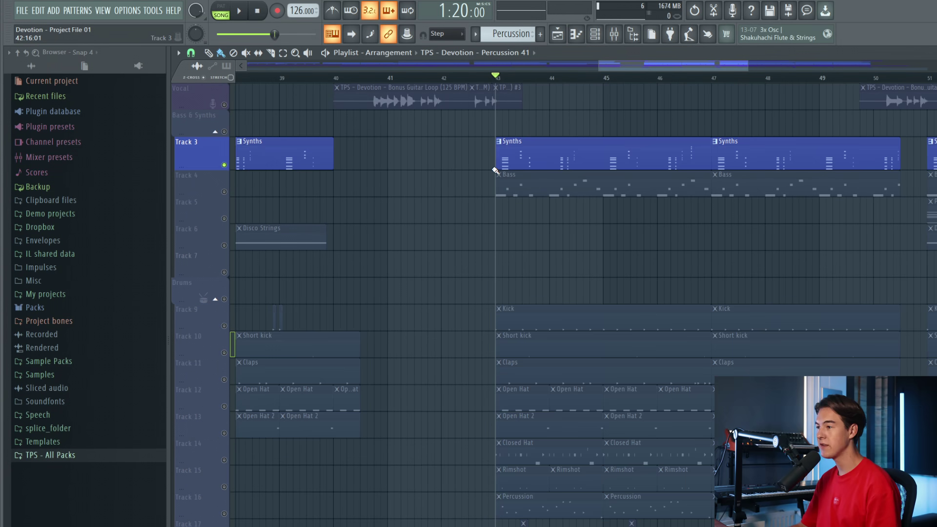
Play the soloed Synths track from bar 43 in the playlist and stop playback.
scroll(557, 206, "up", 2)
key("space")
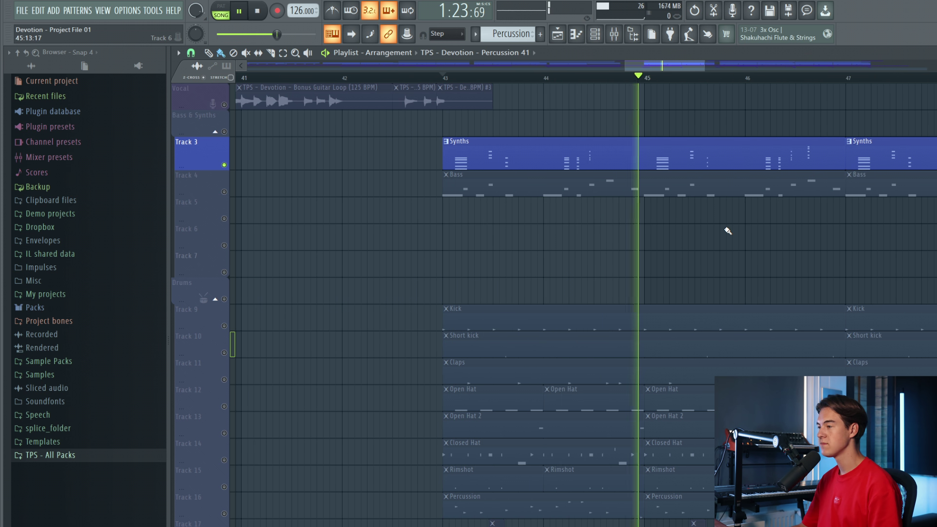
key("space")
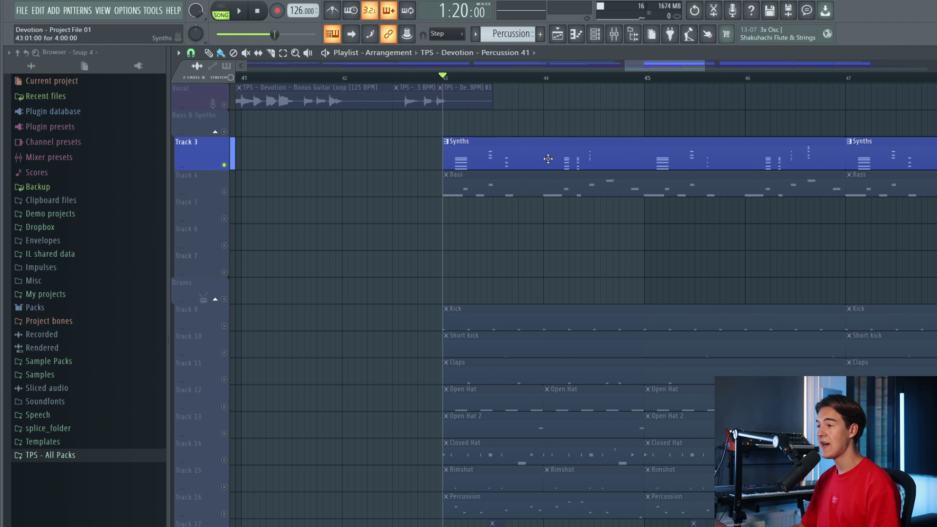
Show the Synths pattern's channels in the channel rack and reposition the rack over the playlist.
left_click(548, 158)
left_click(557, 34)
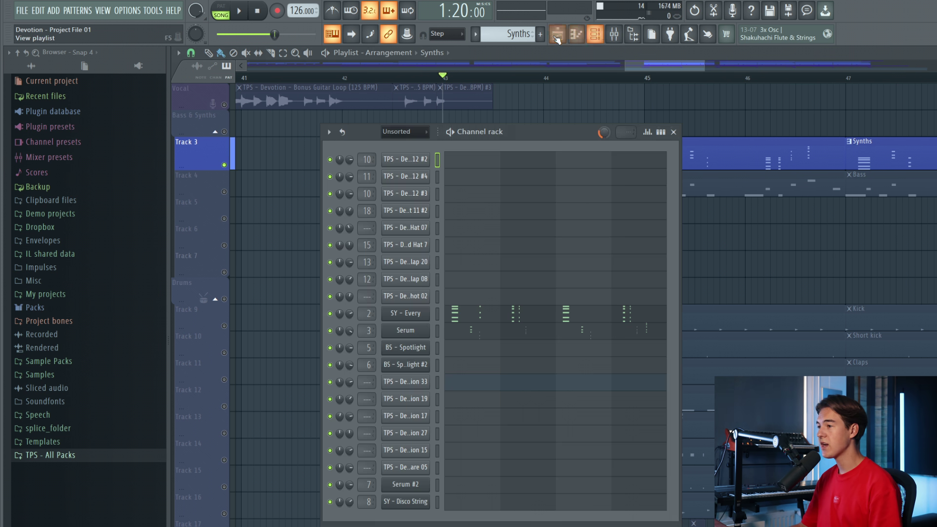
left_click_drag(371, 133, 351, 121)
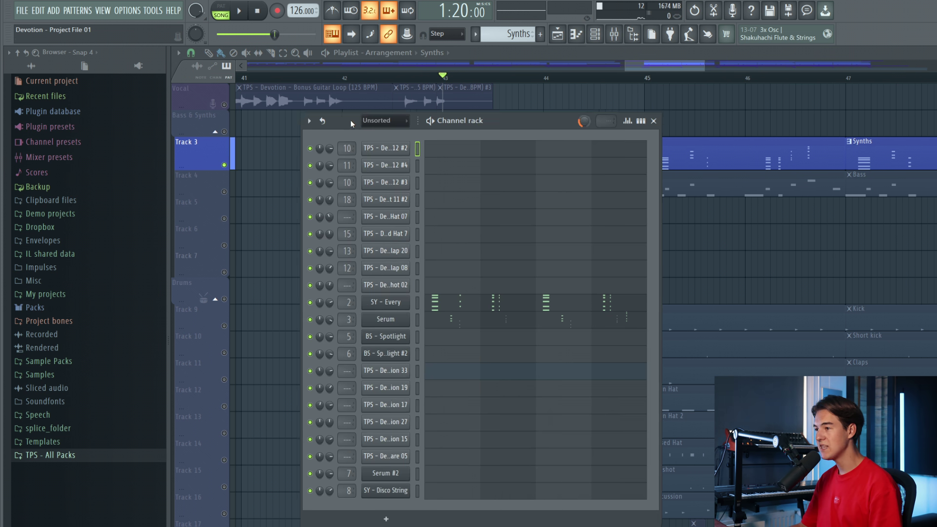
Select the SY - Every channel, audition its Serum soft sine synth preset, and close the instrument window.
left_click(416, 303)
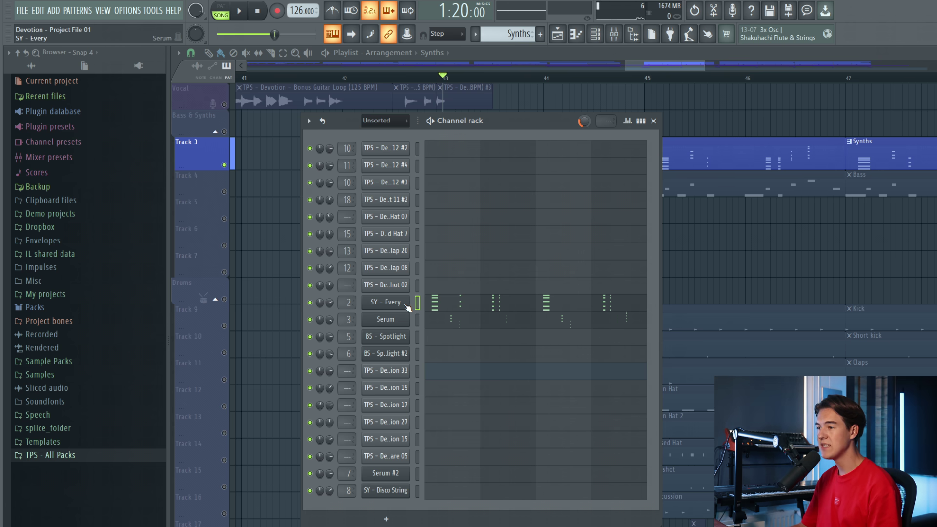
left_click(404, 304)
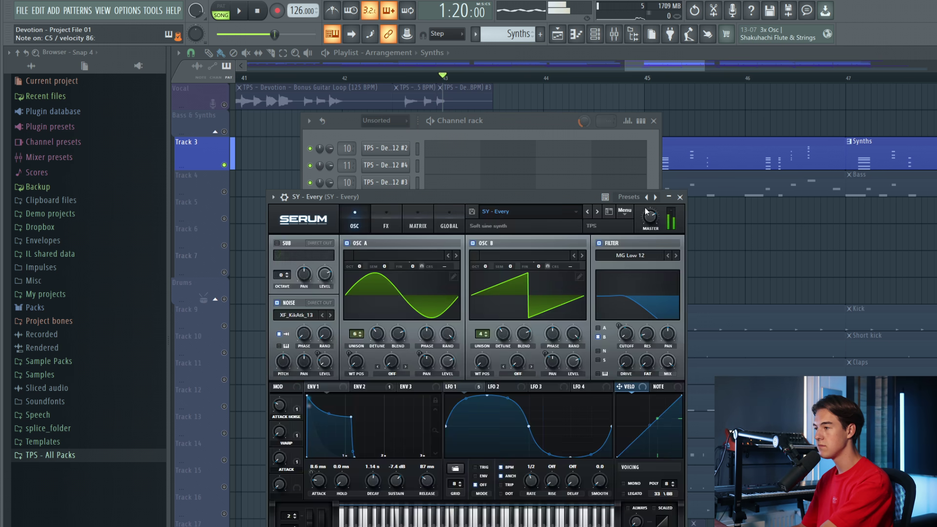
left_click(670, 197)
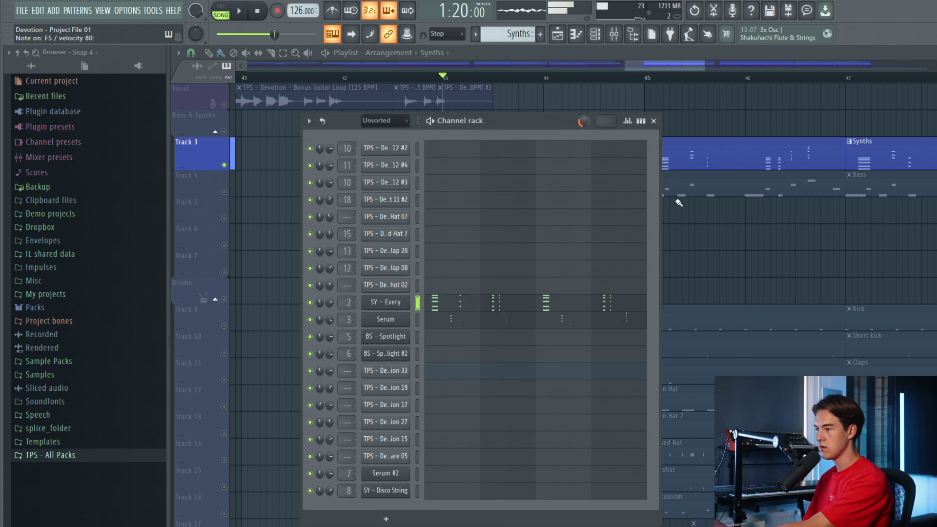
Temporarily mute the Serum channel to audition SY - Every alone, and open SY - Every's notes in the piano roll.
left_click(310, 320)
key("space")
left_click(417, 303)
left_click(310, 320)
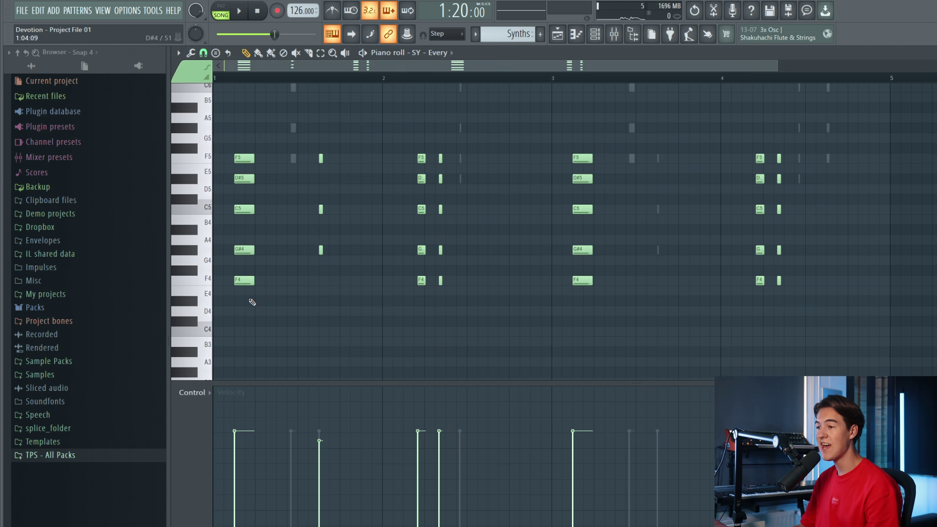
Switch playback to pattern mode and undo the accidental deletion of the first chord's F5 and D#5 notes.
scroll(220, 320, "up", 2, "ctrl")
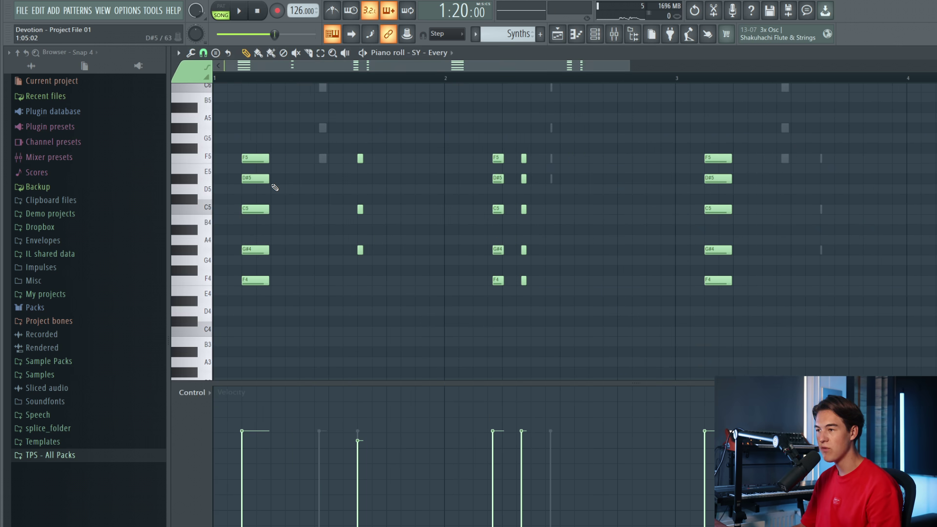
left_click_drag(252, 88, 224, 82)
key("ctrl+z")
left_click(249, 80)
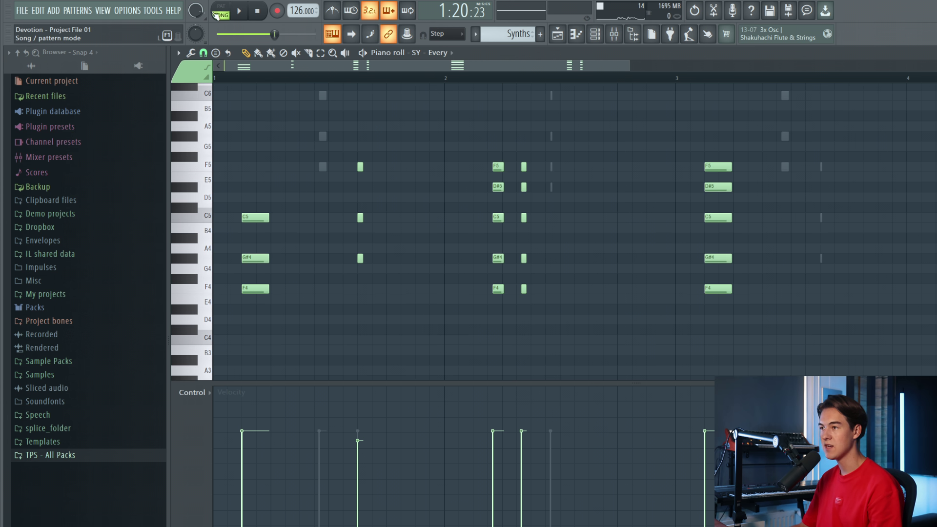
left_click(216, 16)
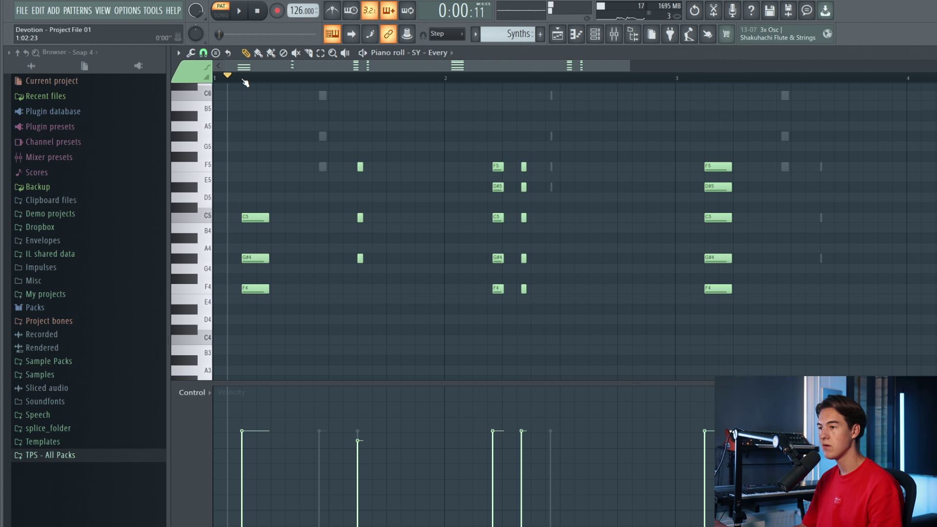
key("ctrl+z")
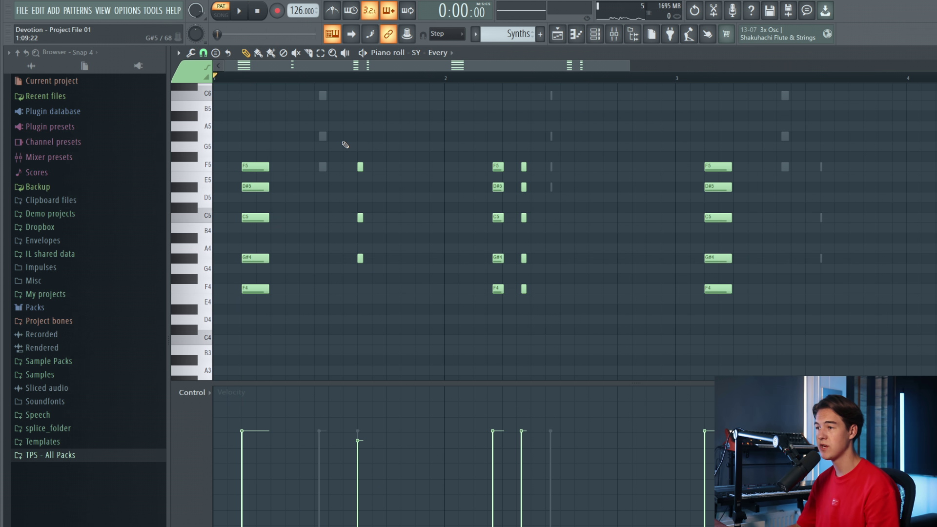
Play the Synths pattern from its start while following the SY - Every chords, and stop playback.
key("space")
key("space")
key("space")
key("space")
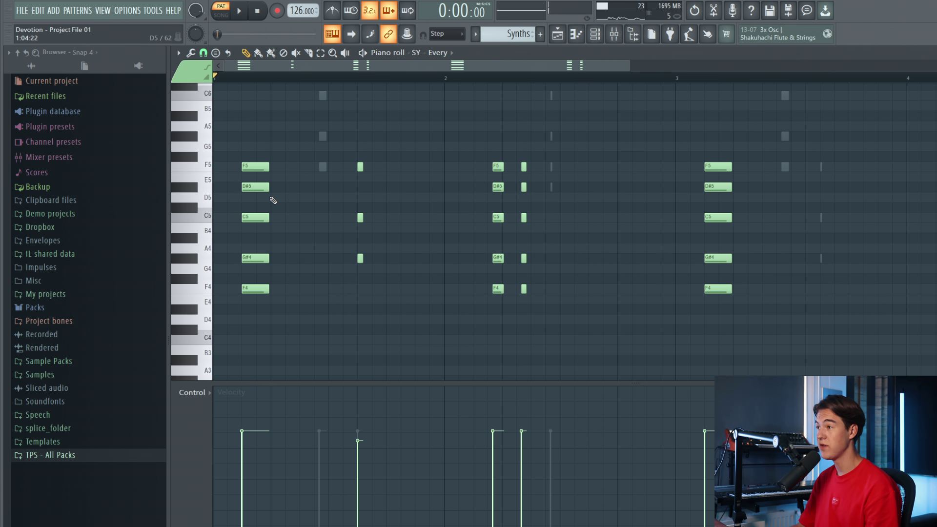
key("space")
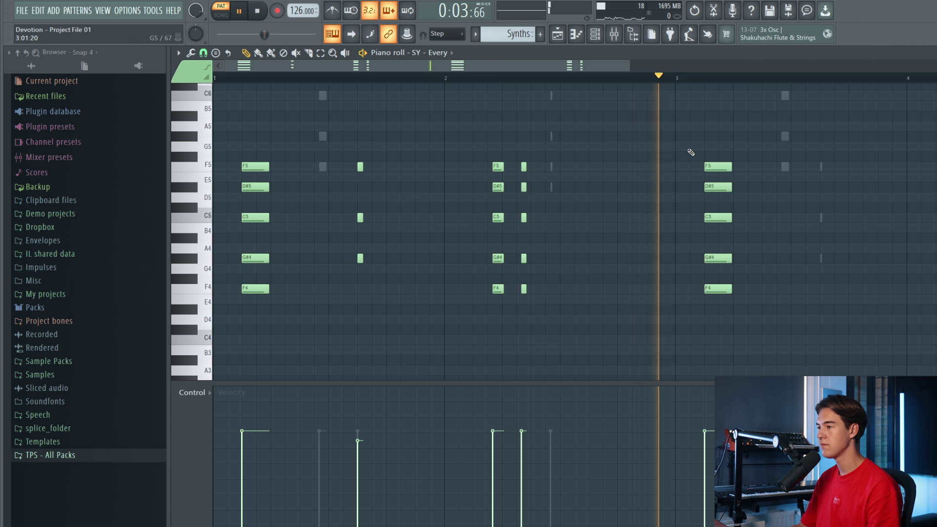
scroll(542, 151, "down", 2)
scroll(541, 152, "up", 1)
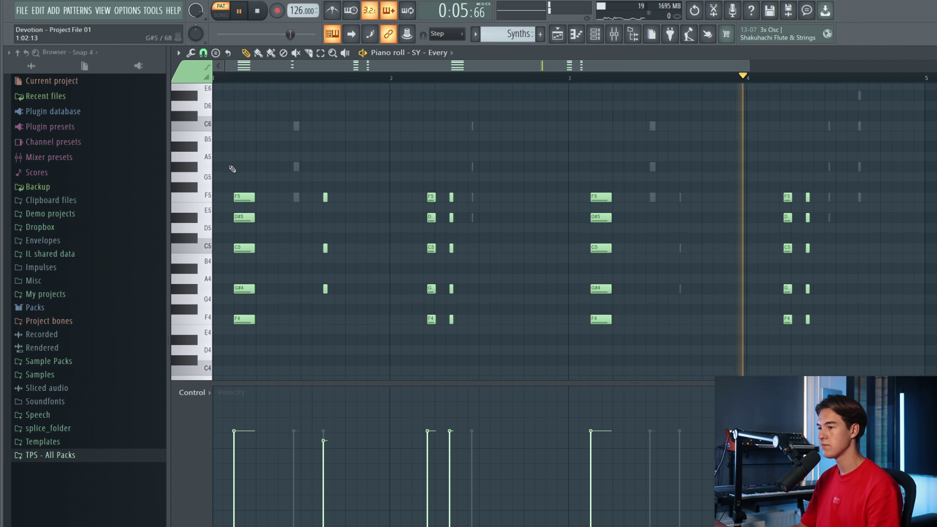
scroll(230, 168, "up", 2)
key("space")
Examine the short second chord of SY - Every in bar 1, auditioning its F5 note.
scroll(425, 272, "up", 4)
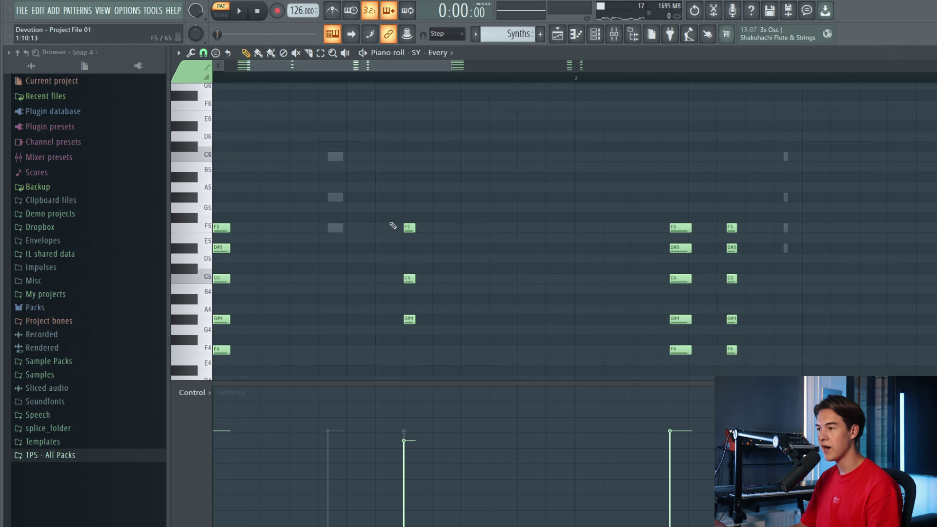
scroll(401, 244, "down", 2)
left_click(409, 227)
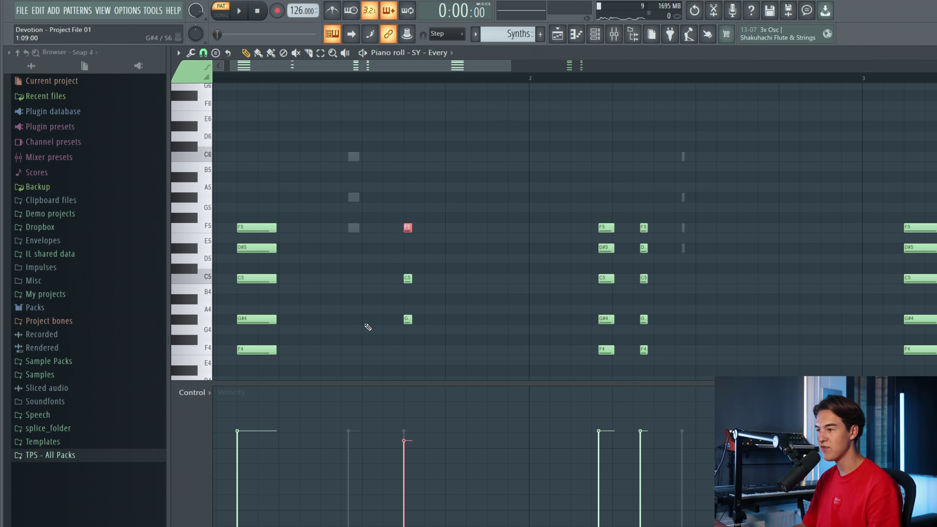
scroll(405, 309, "up", 2)
scroll(508, 272, "down", 2)
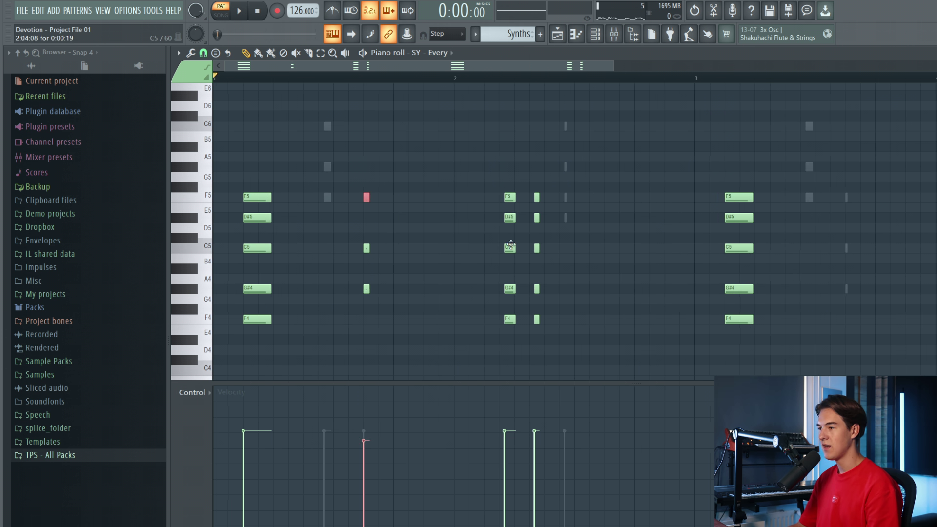
Open the Serum channel's notes in the piano roll and start playback near the first chord.
left_click(599, 39)
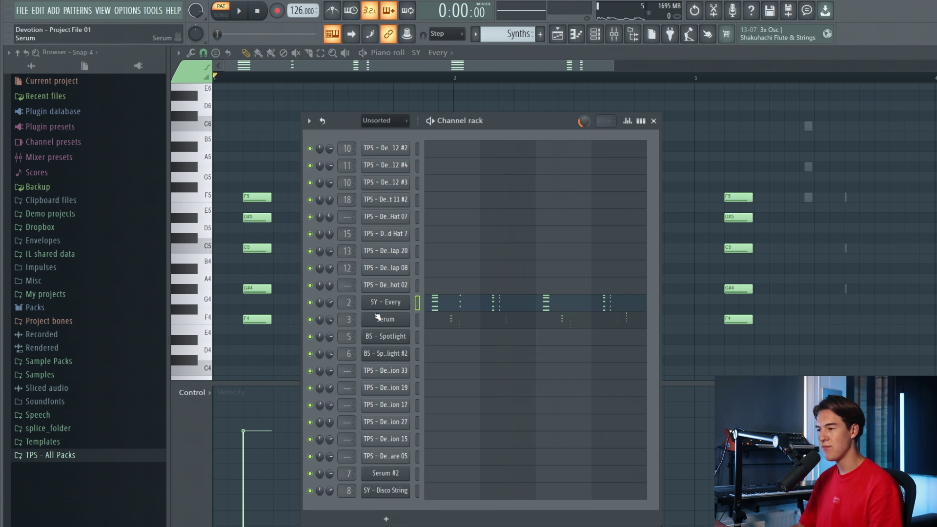
left_click(455, 330)
scroll(318, 272, "up", 2)
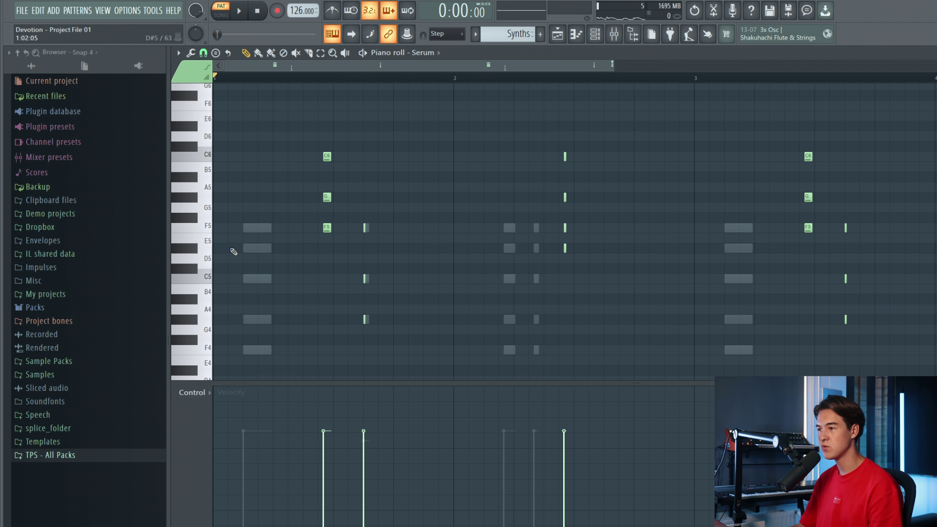
scroll(232, 249, "up", 2, "ctrl")
key("space")
key("space")
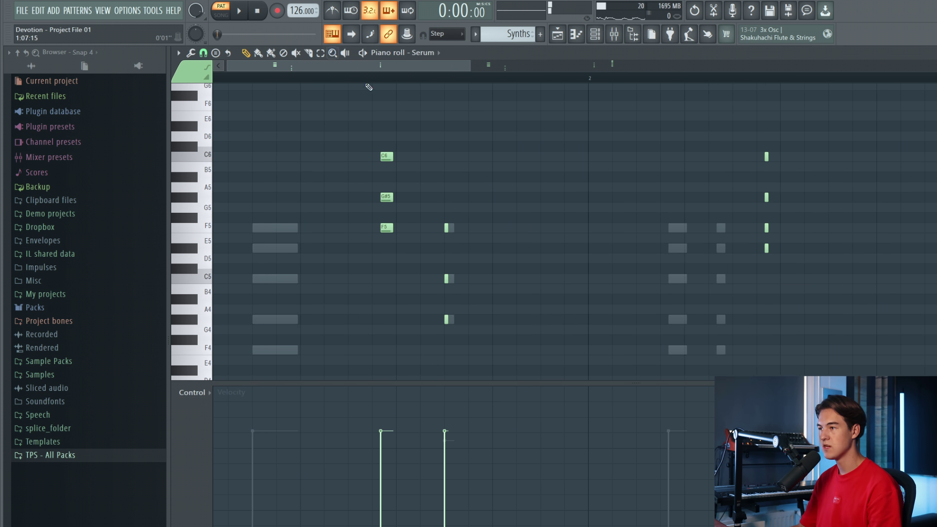
left_click_drag(363, 84, 179, 90)
key("space")
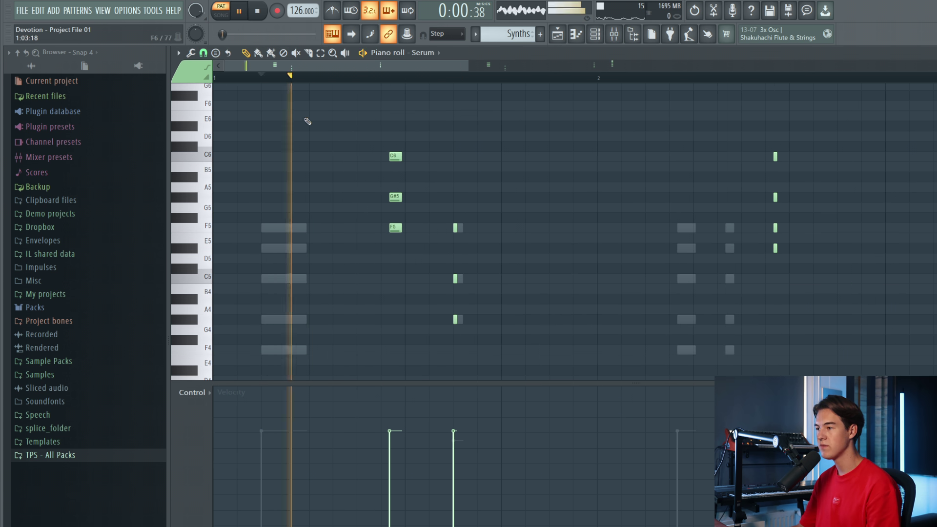
Follow the Serum channel's notes through bar 4 during playback, replaying the last two chords.
scroll(537, 198, "down", 2, "ctrl")
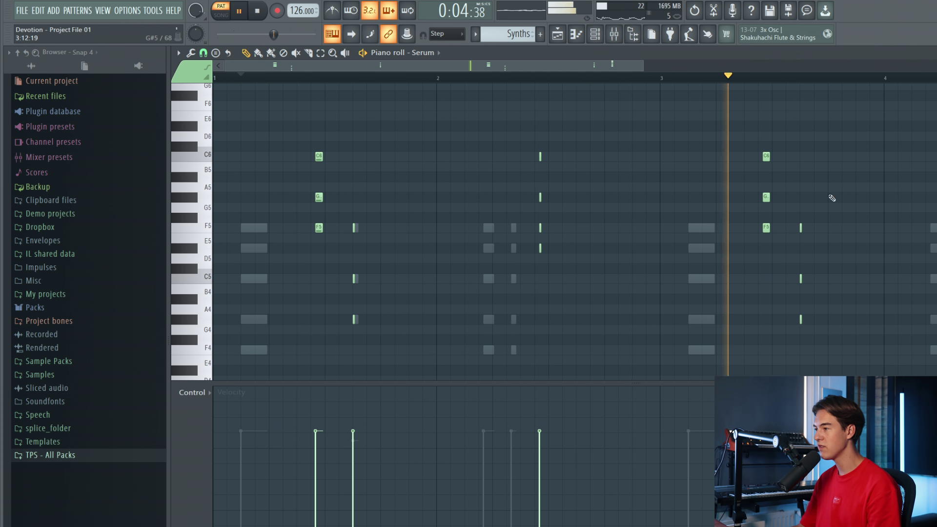
scroll(842, 203, "up", 1)
scroll(860, 213, "up", 2, "ctrl")
scroll(762, 213, "down", 4, "ctrl")
scroll(765, 224, "up", 4, "ctrl")
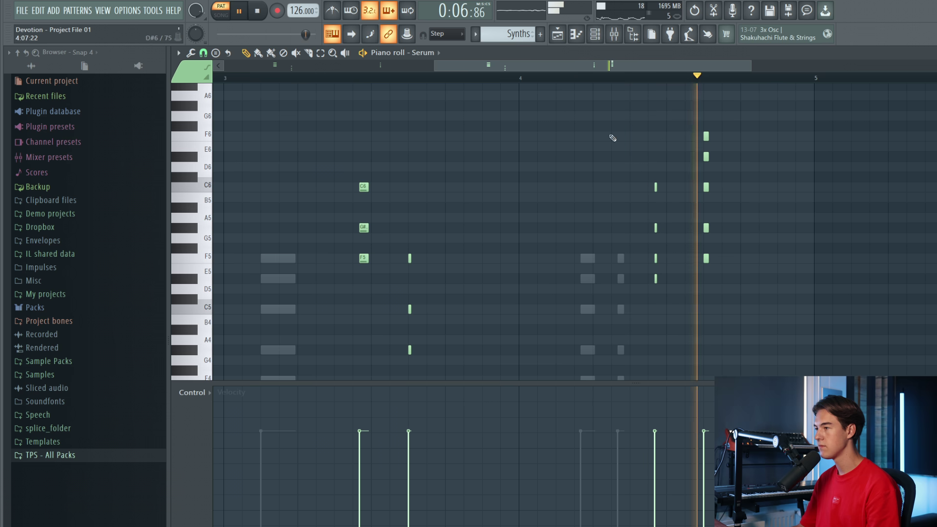
key("space")
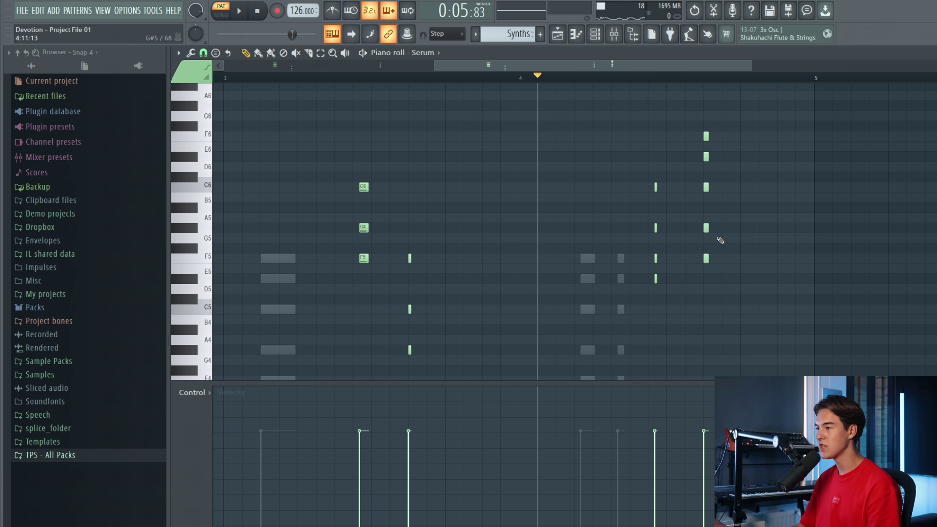
scroll(721, 240, "down", 1)
key("space")
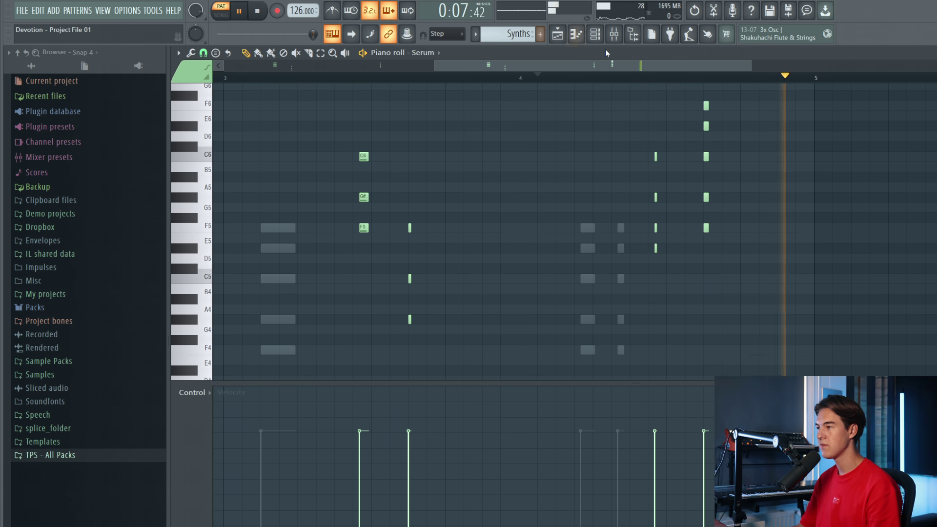
Open the Serum channel's instrument from the channel rack, audition its SY - Paris preset, and close it.
scroll(594, 112, "down", 2, "ctrl")
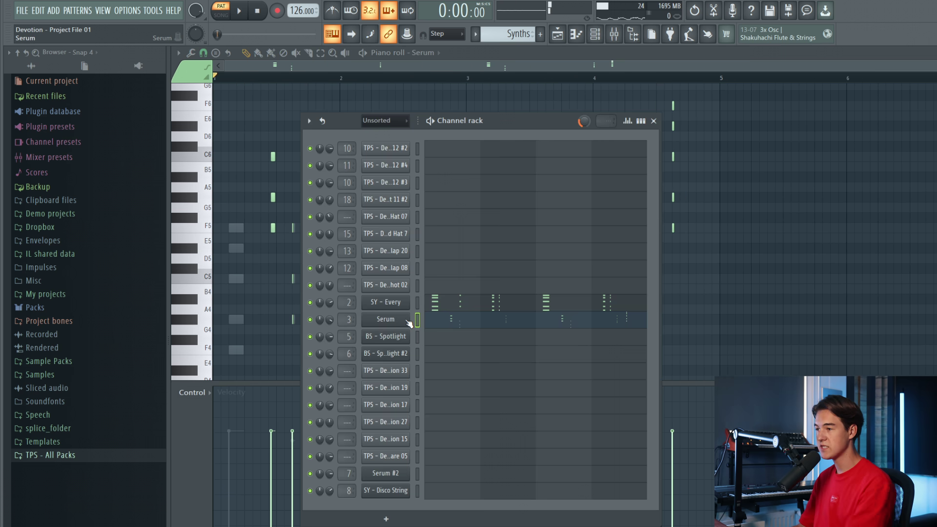
left_click(406, 320)
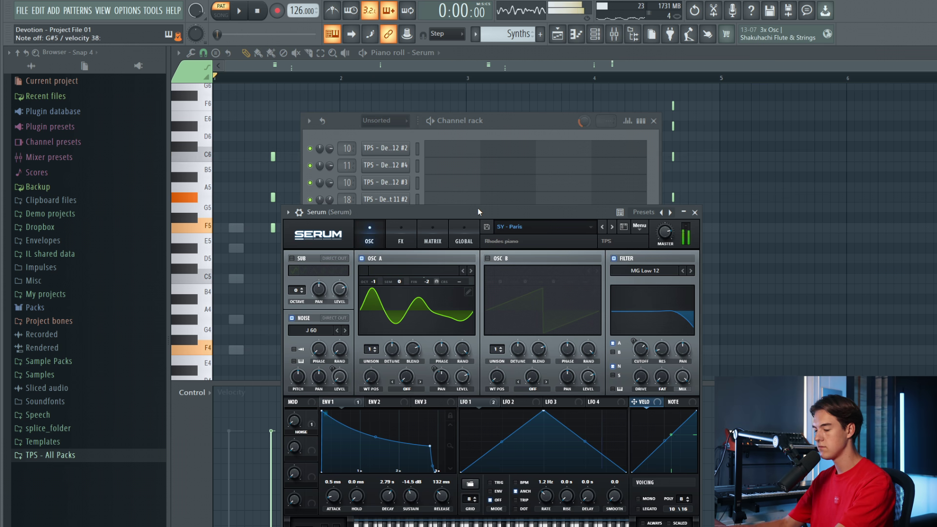
left_click(695, 212)
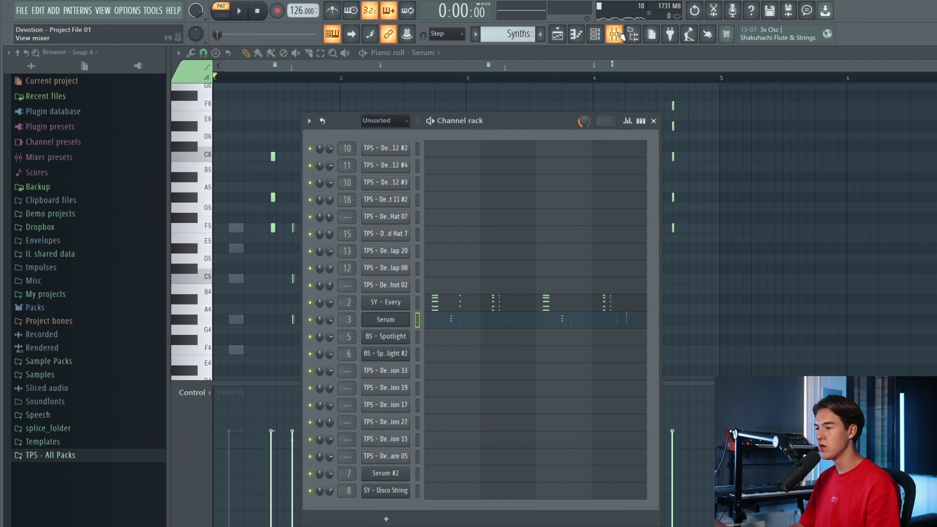
Play the pattern with the SY - Every mixer track's effects bypassed for comparison, and inspect its Fruity parametric EQ 2.
left_click(615, 34)
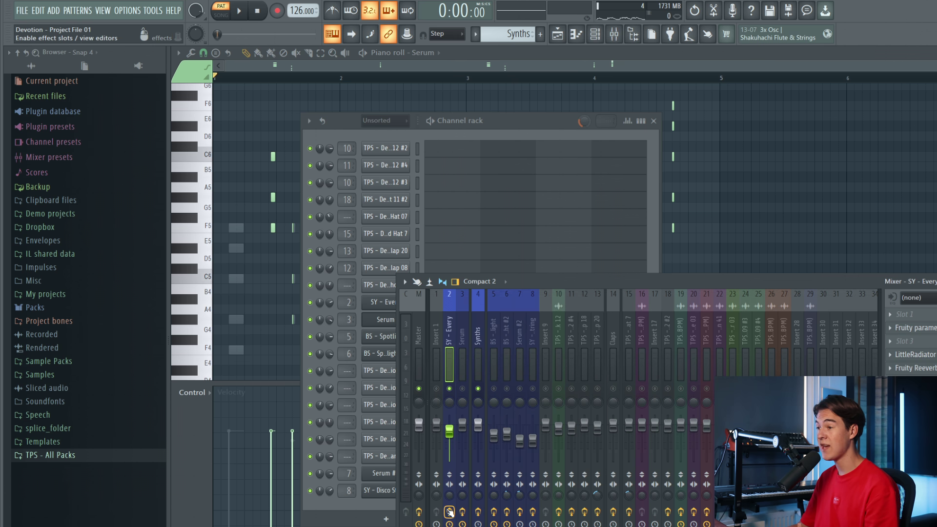
key("space")
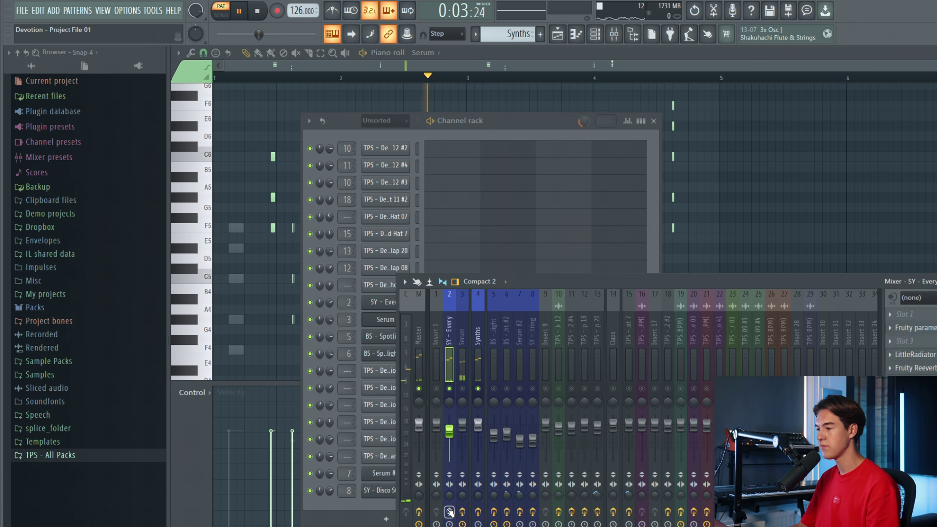
left_click(933, 328)
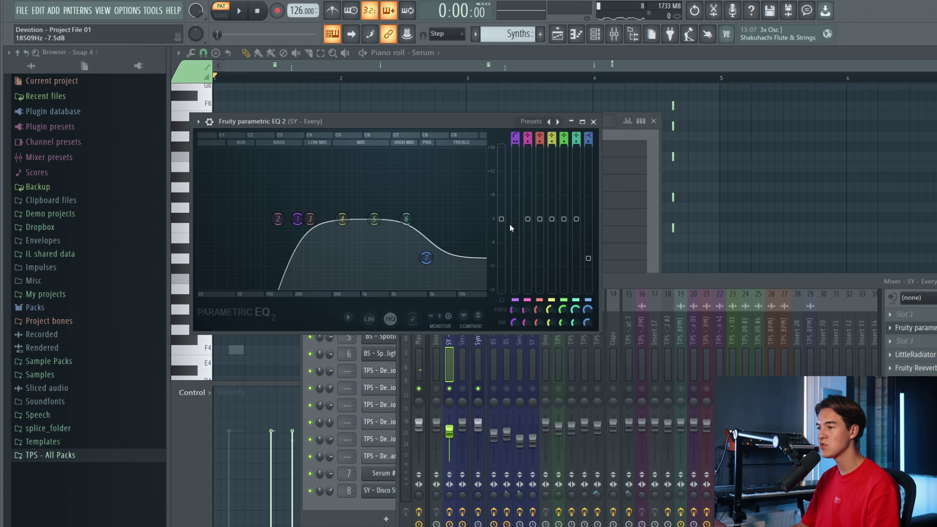
left_click(594, 121)
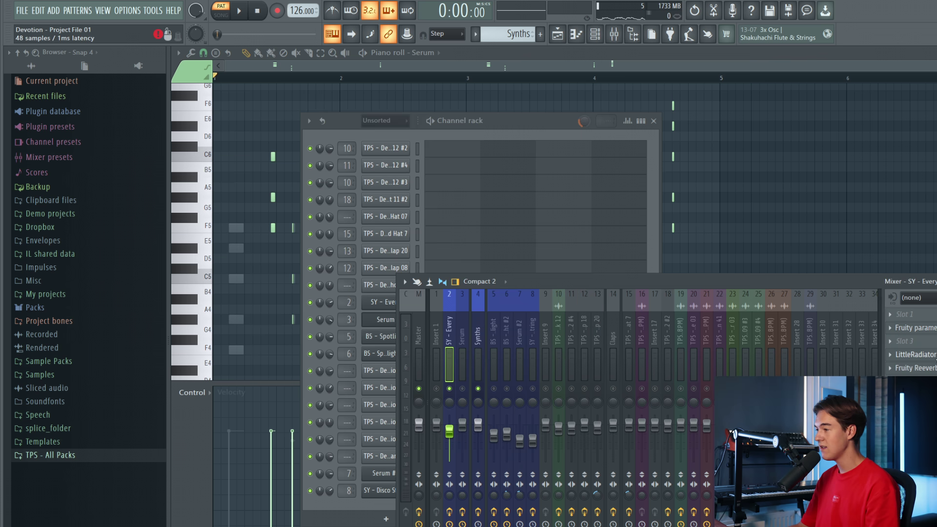
Open the LittleRadiator effect on the SY - Every mixer track and play the pattern to hear it.
left_click(933, 355)
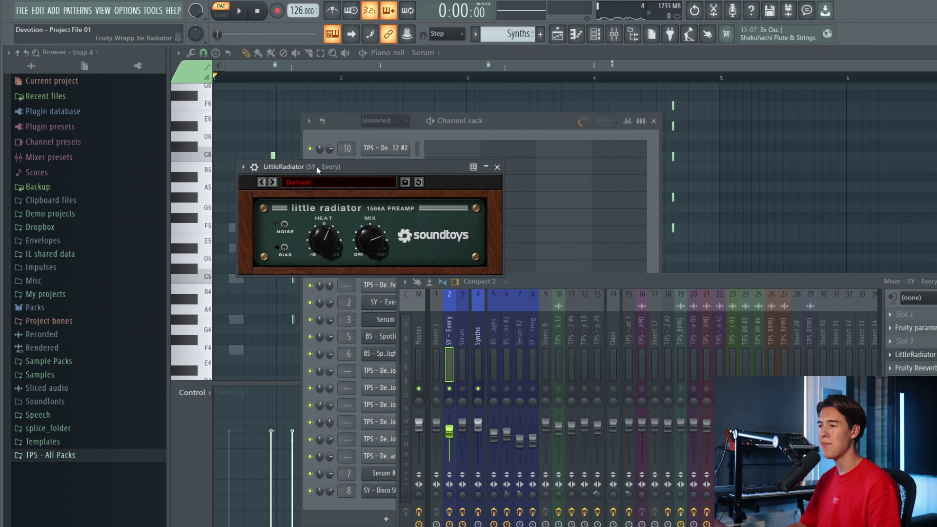
left_click_drag(318, 167, 338, 171)
key("space")
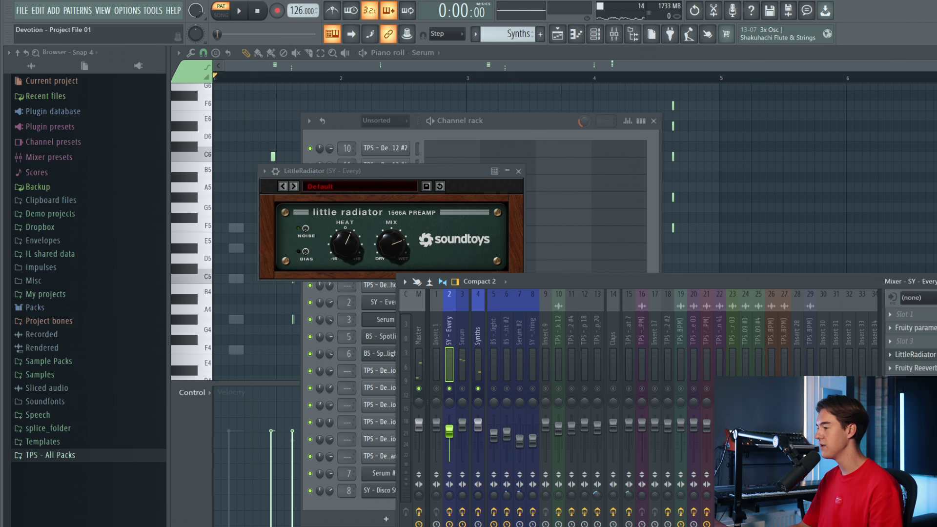
Check the Fruity Reeverb 2 and Kickstart effects on the SY - Every mixer track while playing the pattern.
left_click(916, 369)
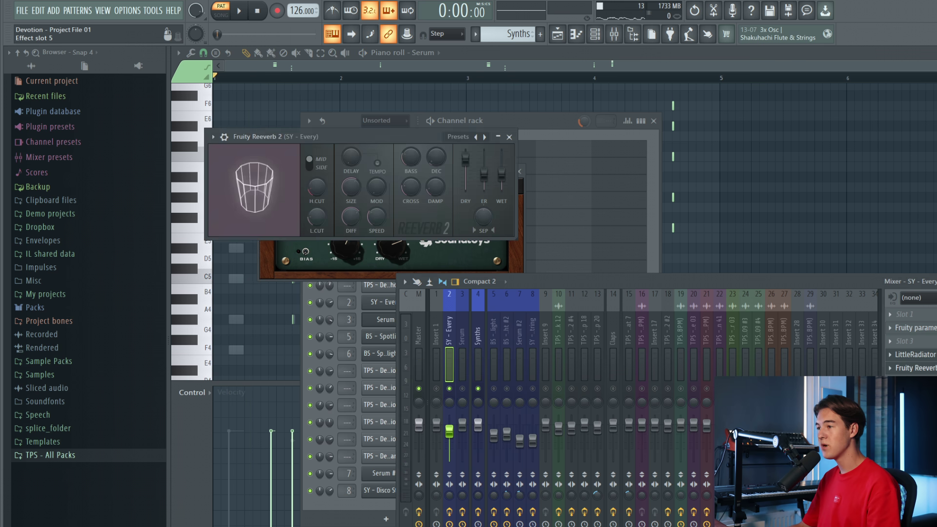
key("space")
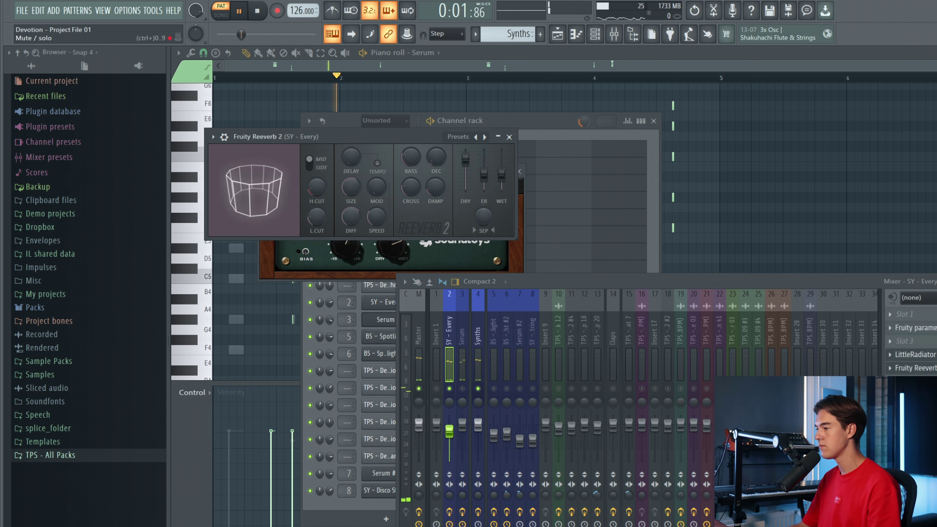
left_click(913, 395)
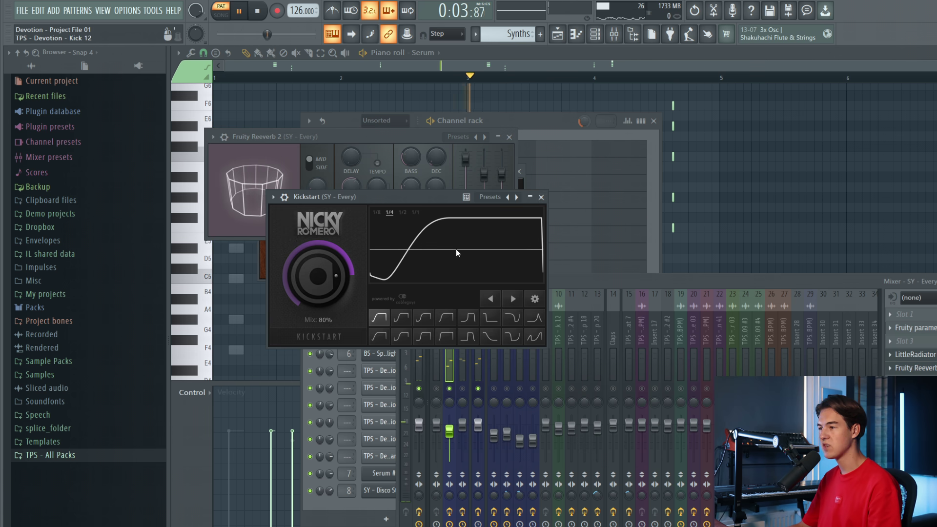
left_click(541, 197)
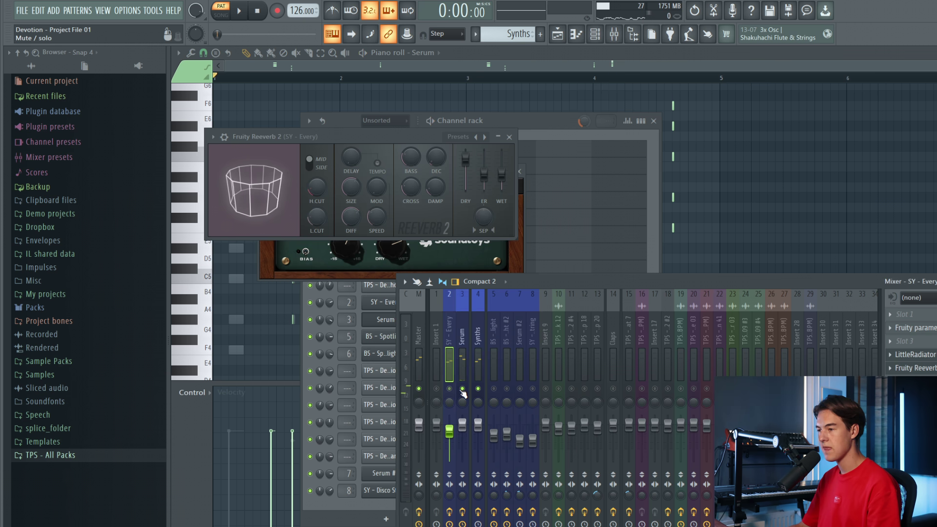
Inspect the Serum mixer track's Fruity parametric EQ 2 while playing the pattern, and restore all mixer tracks from solo.
left_click(463, 348)
left_click(934, 328)
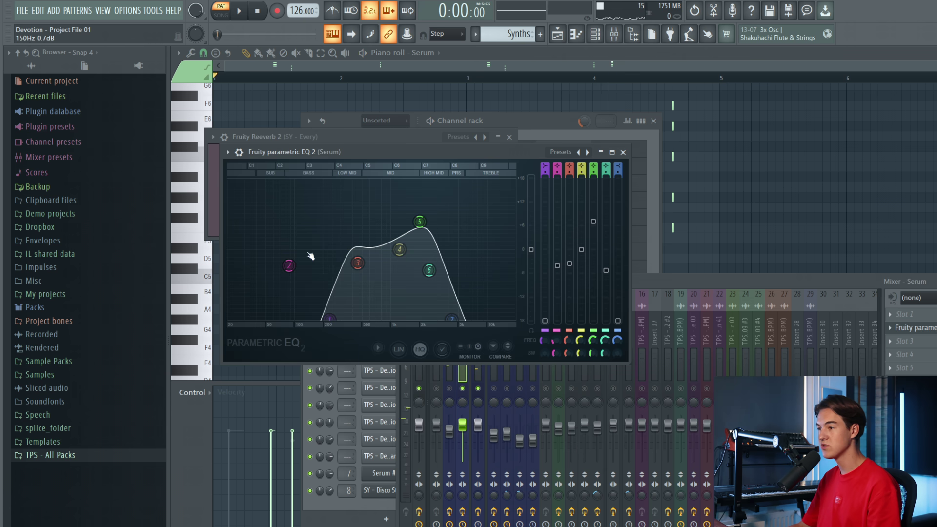
left_click_drag(399, 153, 405, 163)
key("space")
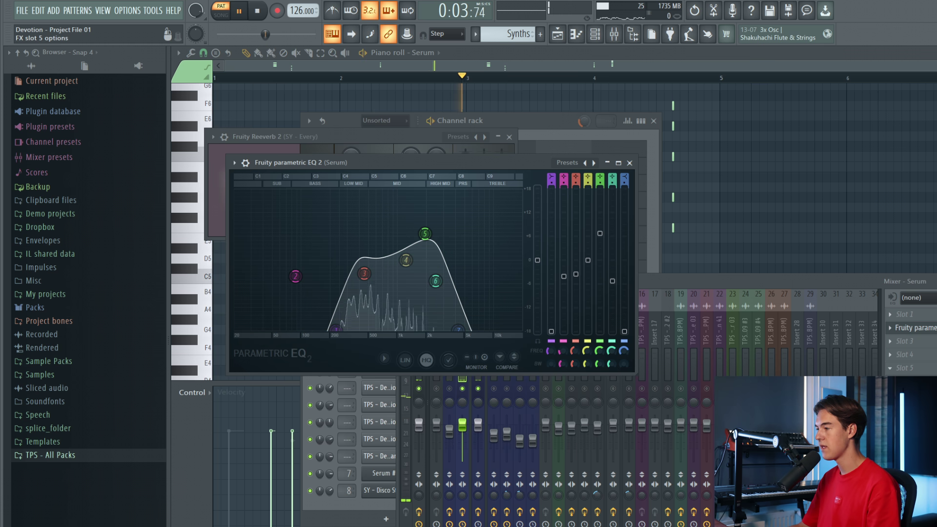
left_click(921, 383)
left_click(553, 199)
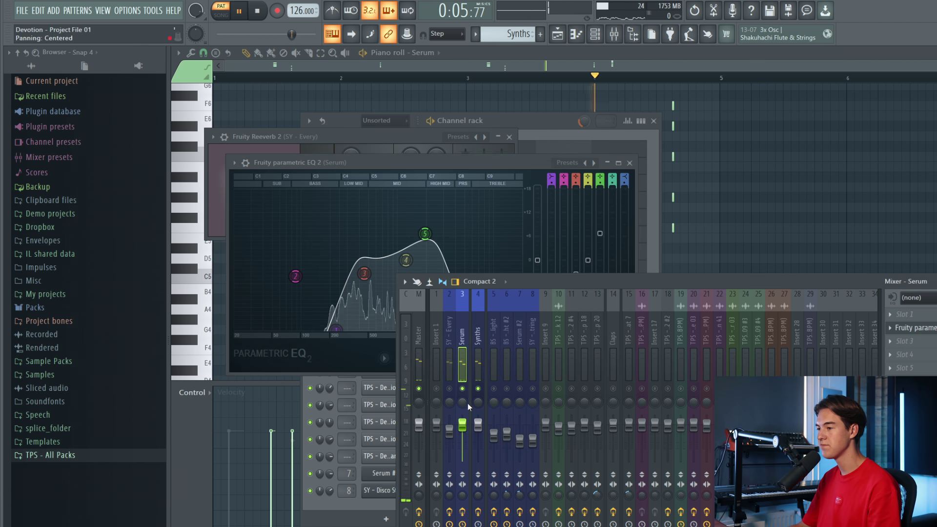
left_click(463, 389)
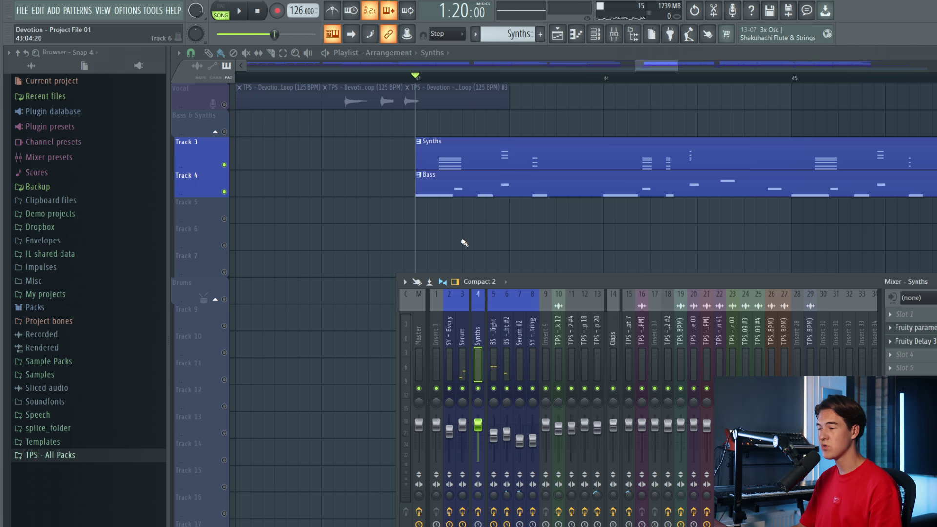
Play the arrangement from bar 43 to hear the Synths and Bass tracks together.
key("F9")
key("space")
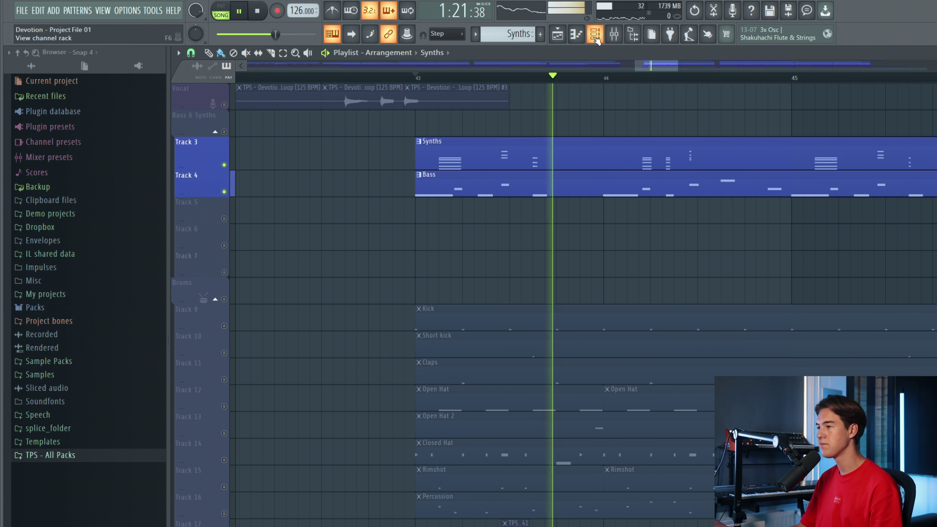
scroll(669, 215, "down", 3)
scroll(640, 203, "up", 2)
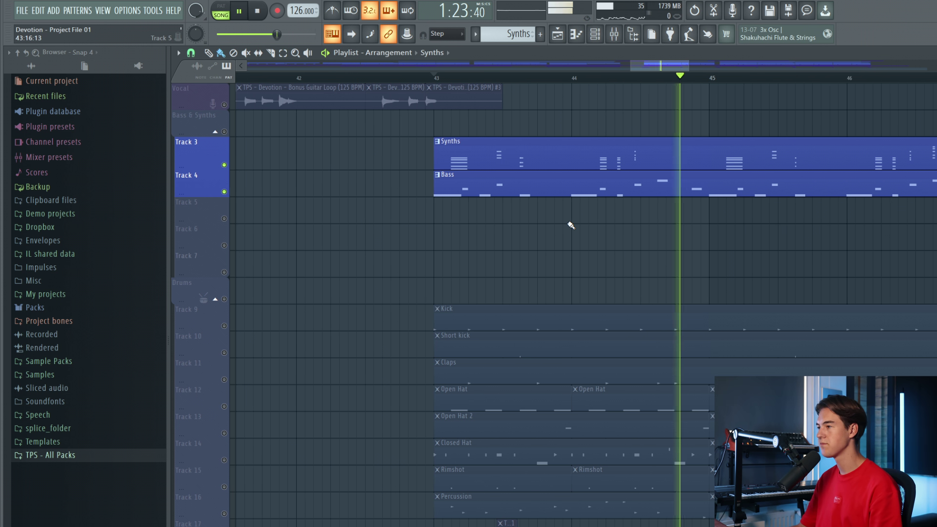
key("space")
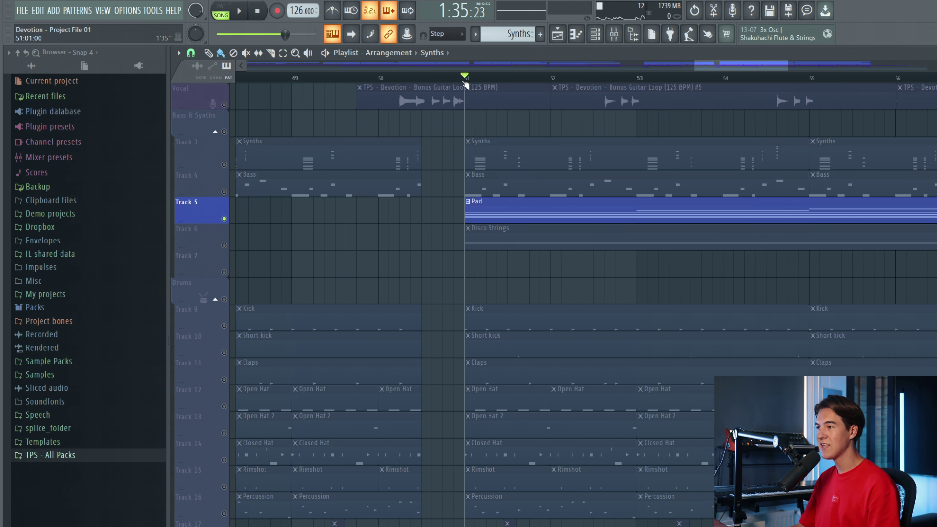
Check the Pad pattern in the channel rack and play the soloed Pad track from bar 51.
left_click(593, 39)
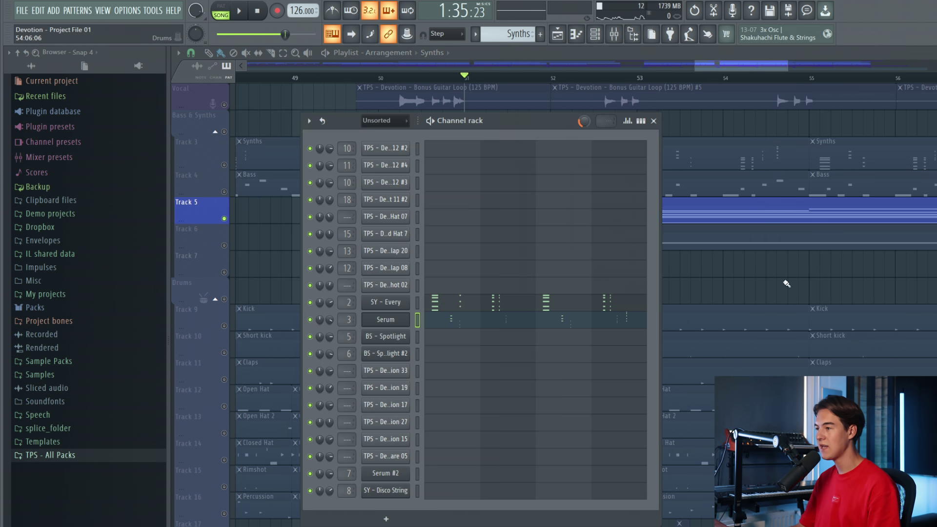
key("F6")
left_click(595, 39)
key("space")
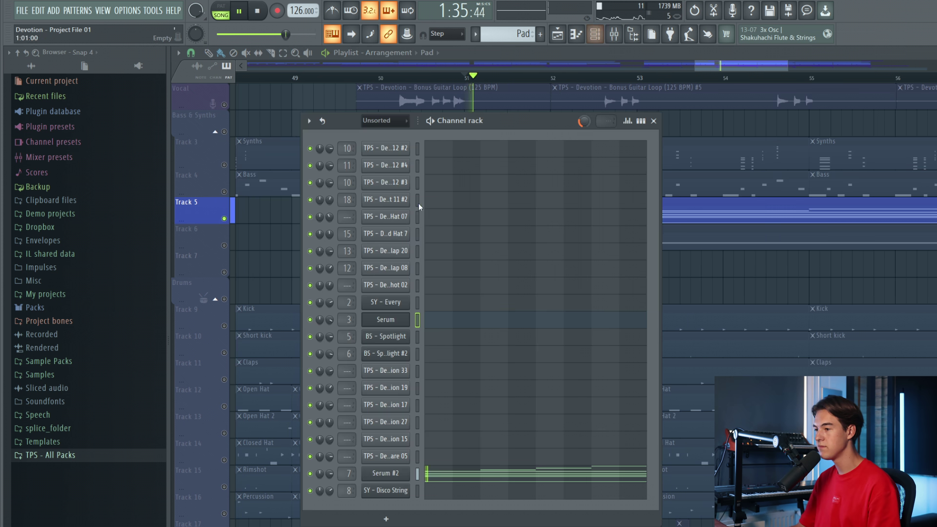
key("F6")
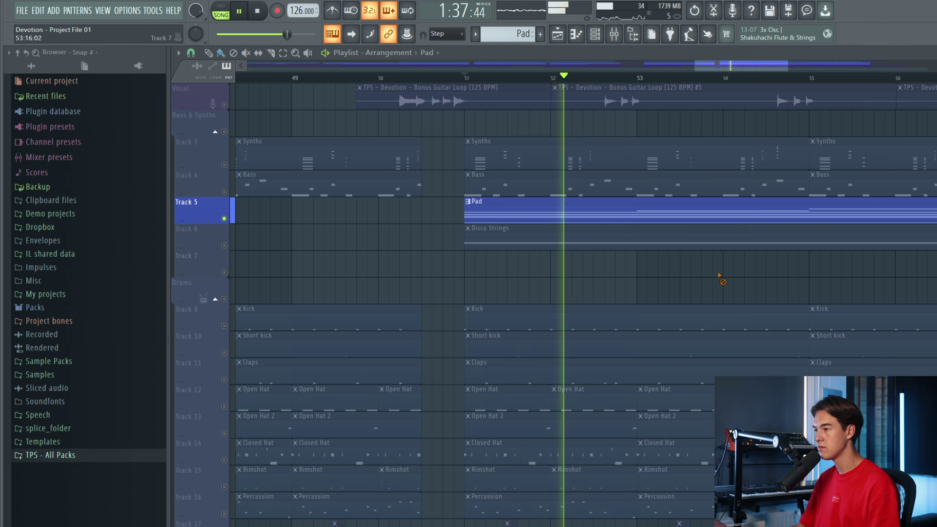
scroll(704, 258, "down", 3)
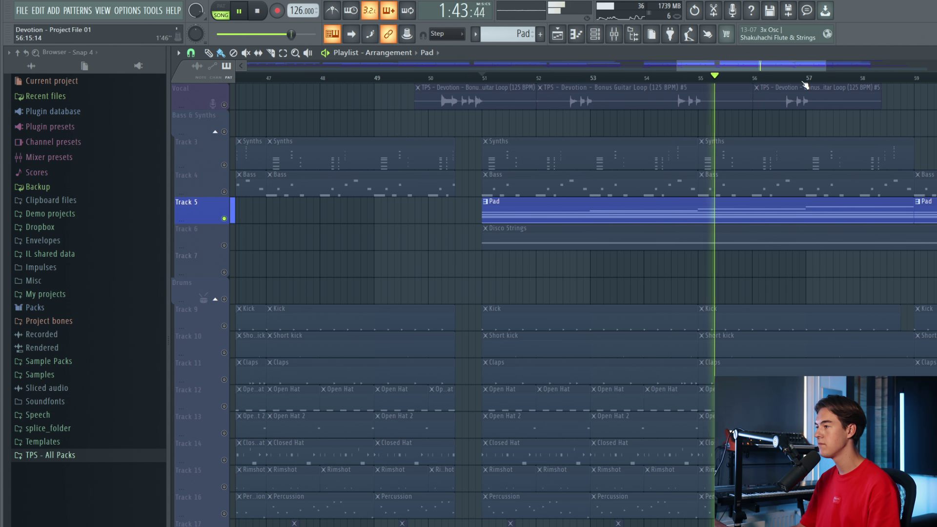
Open the Pad clip in the piano roll and examine its Serum #2 notes during playback.
double_click(773, 207)
scroll(692, 196, "down", 3)
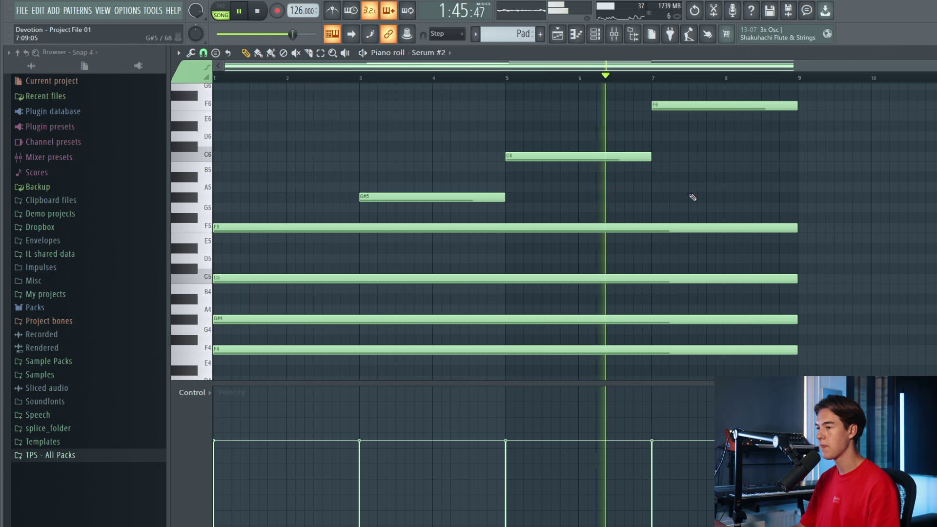
scroll(693, 197, "down", 1)
scroll(693, 196, "up", 2)
scroll(693, 197, "down", 2)
scroll(691, 197, "up", 1)
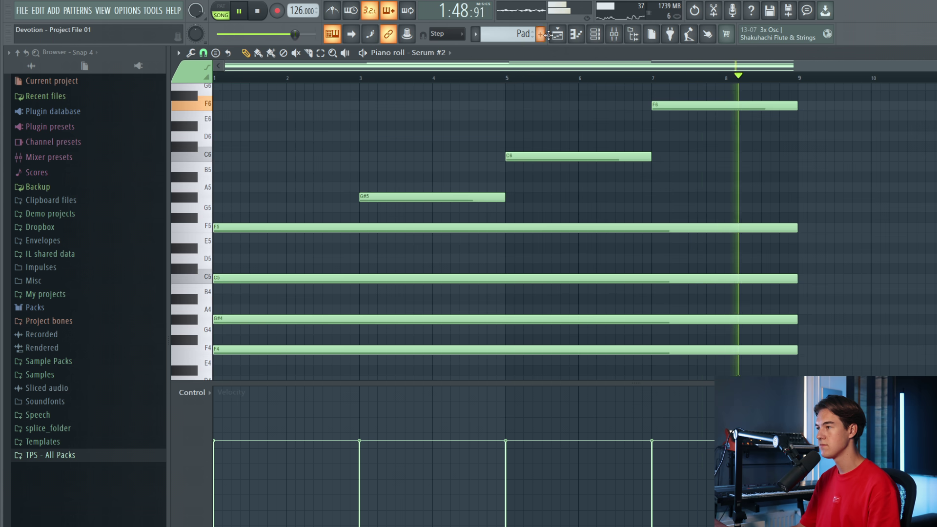
key("space")
Inspect the Fruity parametric EQ 2 and Fruity PanOMatic effects on the Serum #2 mixer track while the pad plays.
left_click(613, 34)
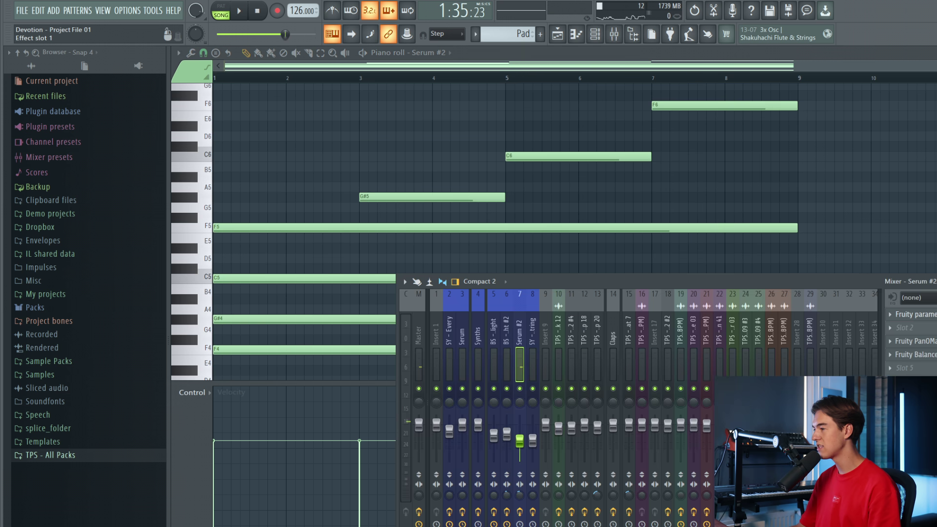
left_click(911, 315)
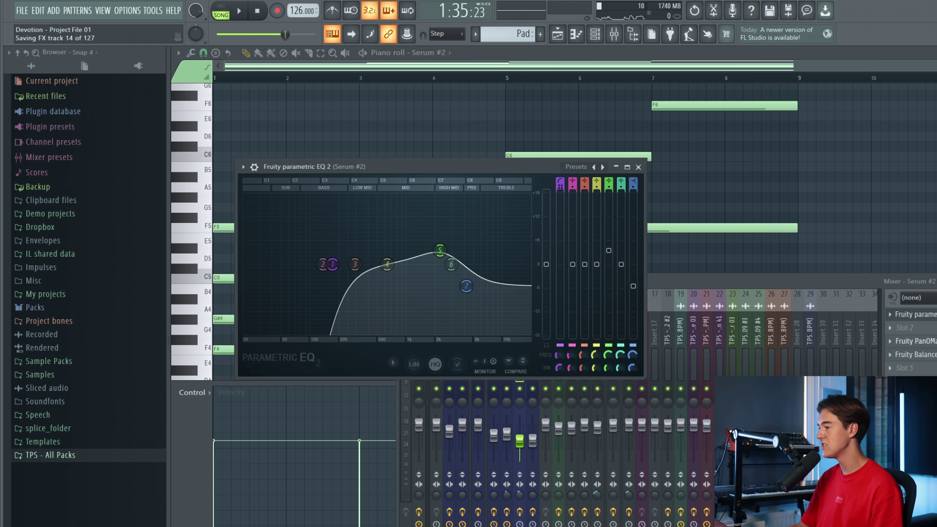
left_click(911, 342)
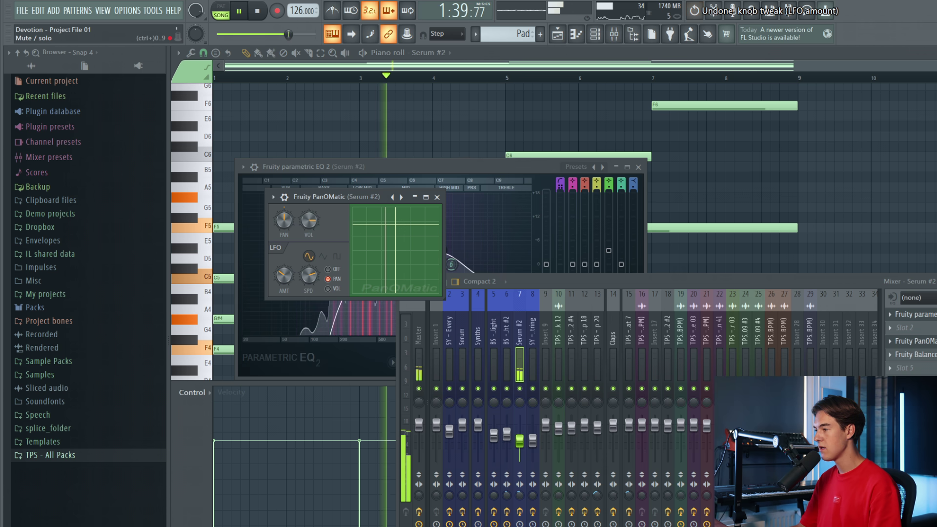
left_click(911, 382)
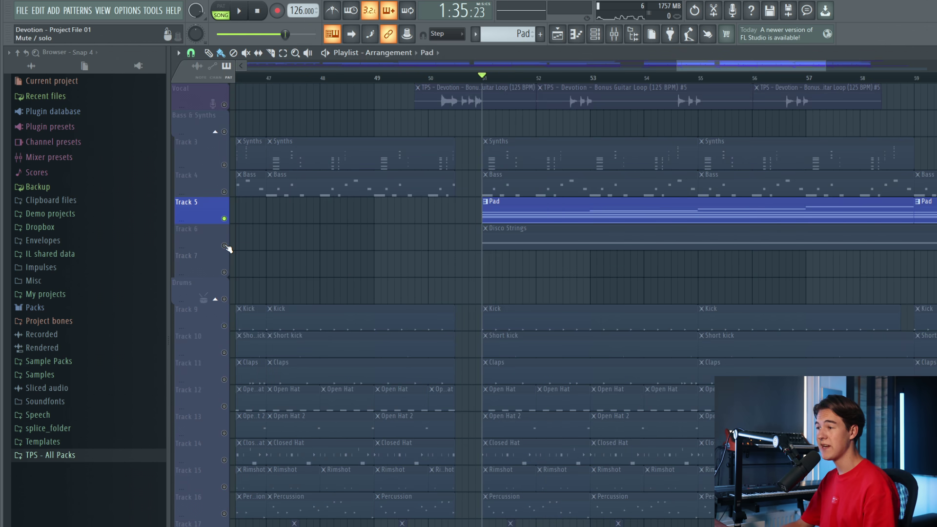
Play the soloed Disco Strings track and raise the SY - Disco String mixer fader to match the neighbouring insert.
left_click(646, 249)
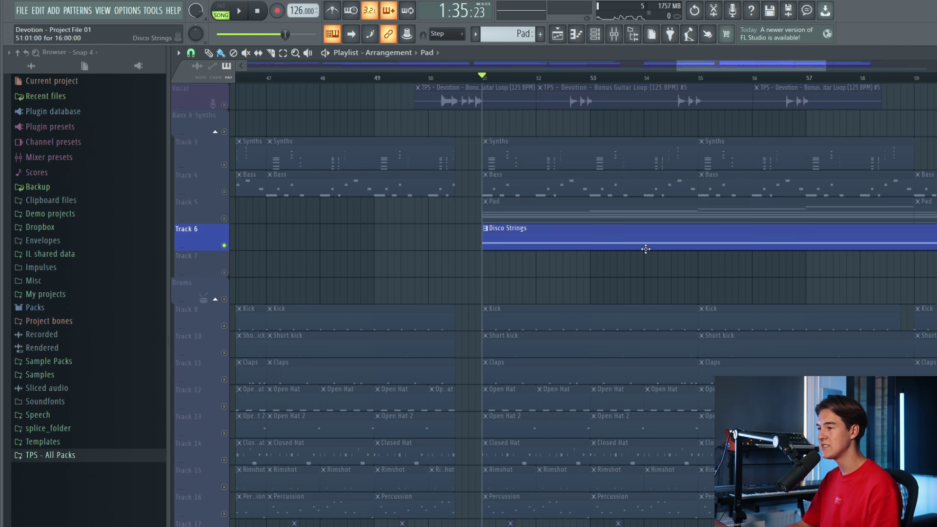
key("space")
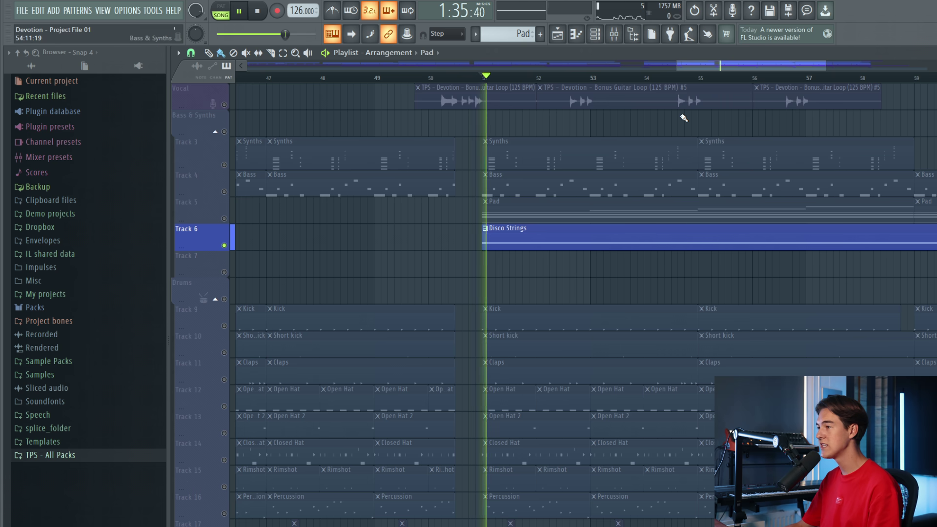
left_click(614, 34)
left_click_drag(533, 441, 534, 425)
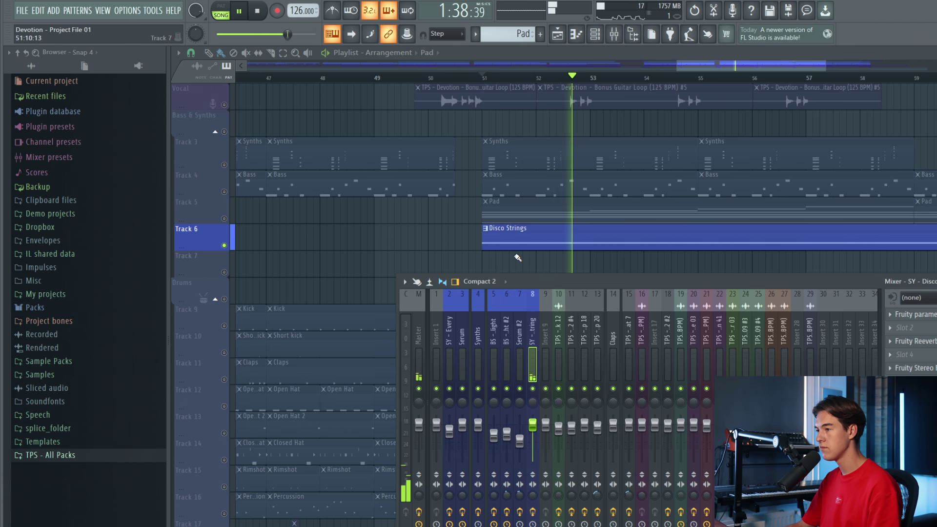
Select the Disco Strings pattern, check its channel in the channel rack, and view its notes in the piano roll.
left_click(521, 241)
left_click(595, 34)
left_click(385, 491)
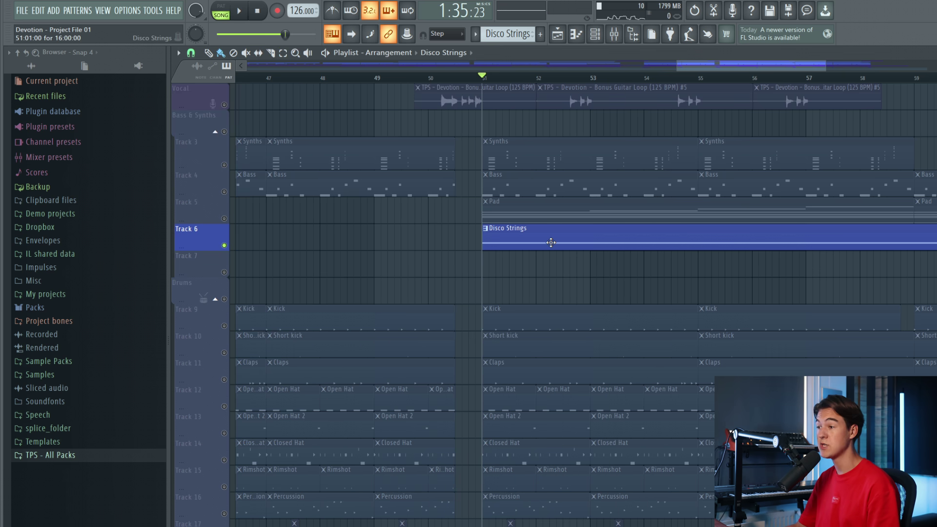
double_click(551, 242)
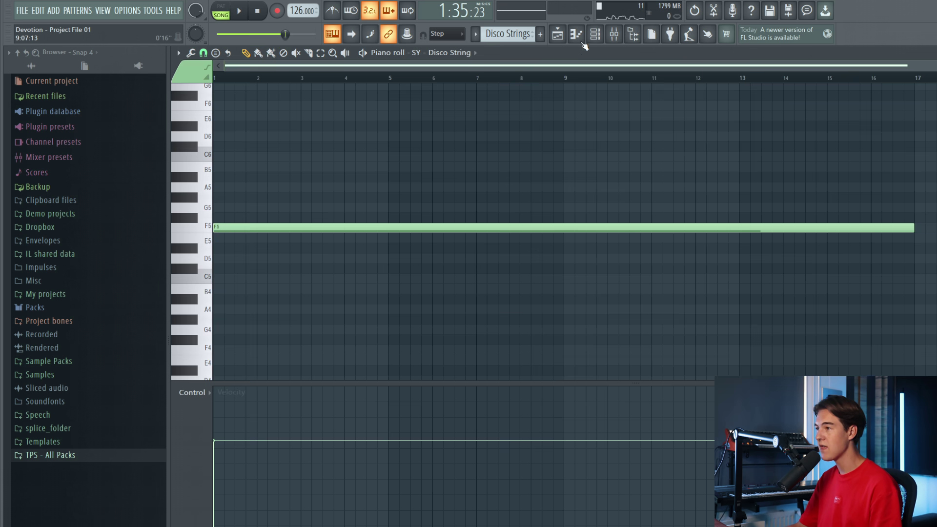
Open the SY - Disco String channel's Serum instrument, listen to the preset during playback, and close the plugin windows.
left_click(562, 35)
left_click(595, 34)
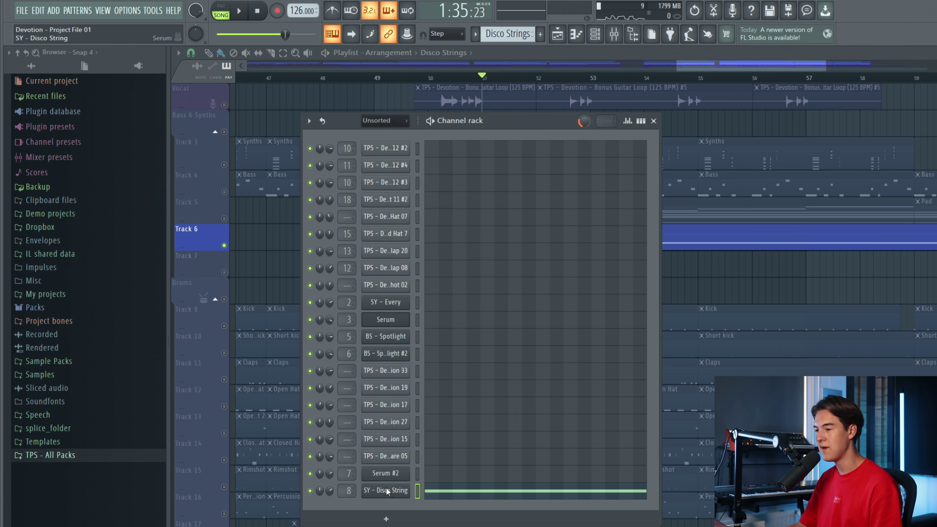
left_click(387, 491)
left_click_drag(370, 101, 438, 125)
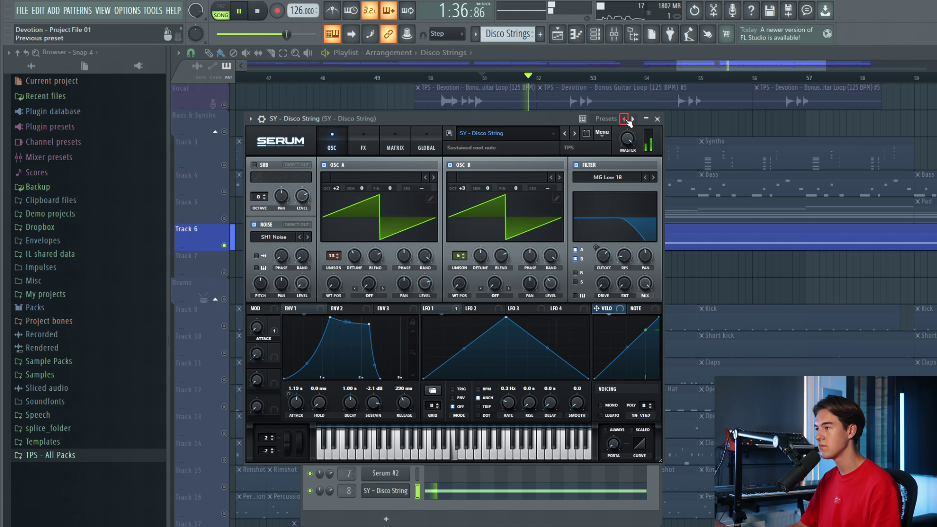
left_click(617, 35)
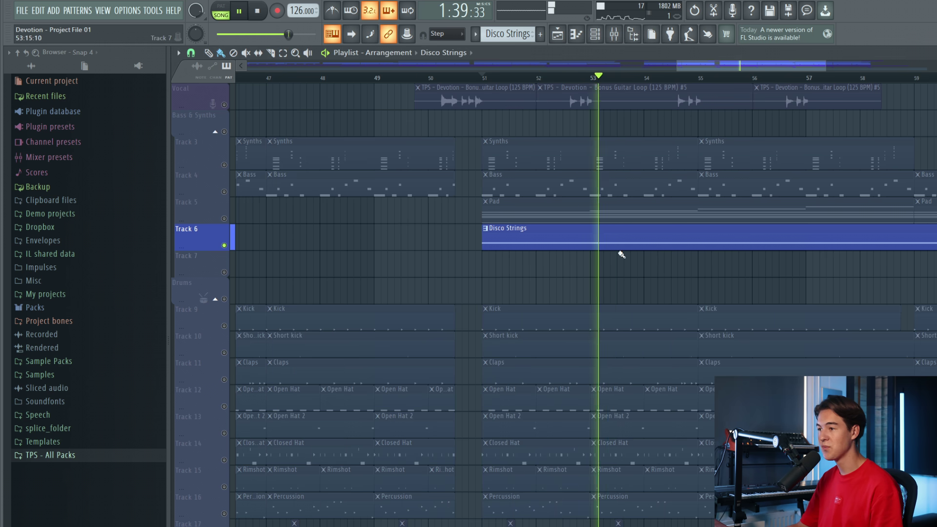
key("F12")
Add the Pad, Bass and Synths tracks to the soloed Disco Strings during playback to hear them together.
left_click(224, 218)
left_click(224, 191)
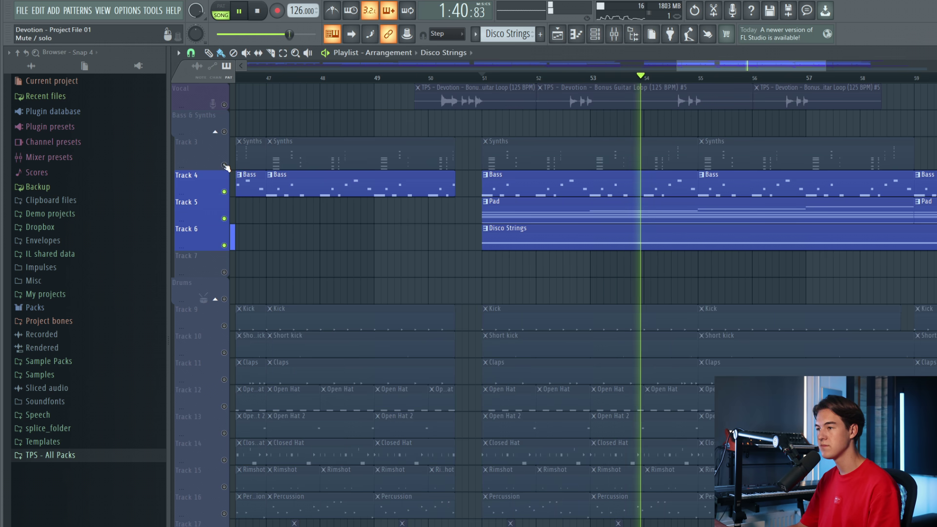
left_click(224, 165)
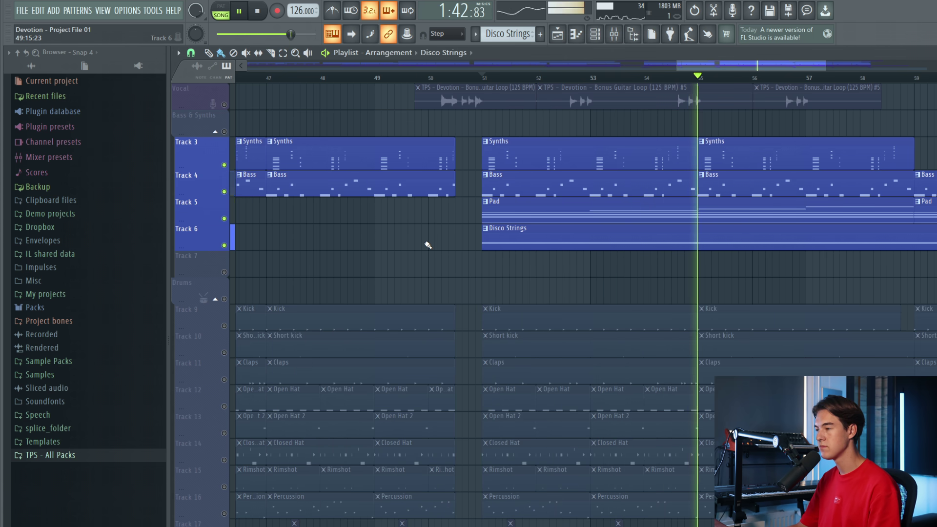
key("F9")
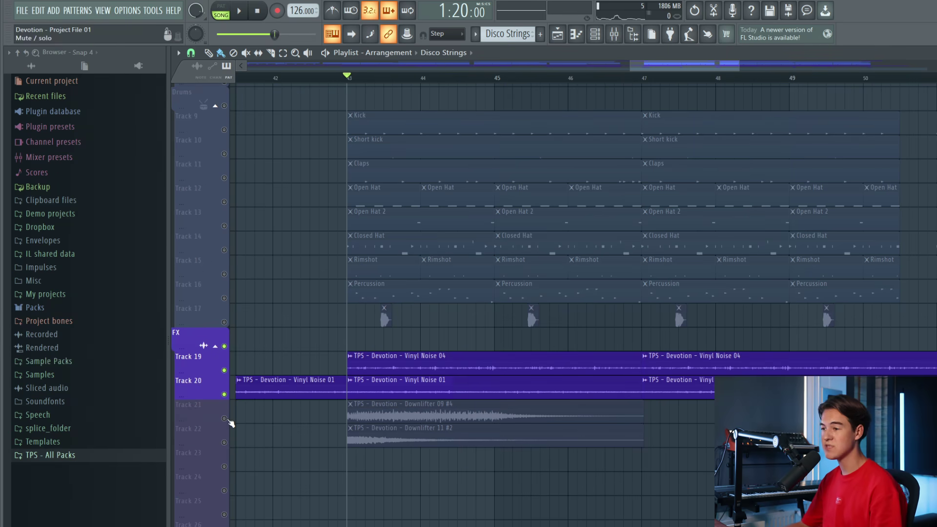
Play the vinyl noise tracks and audition the Vinyl Noise 04 clip with a temporary channel volume boost.
key("space")
double_click(397, 369)
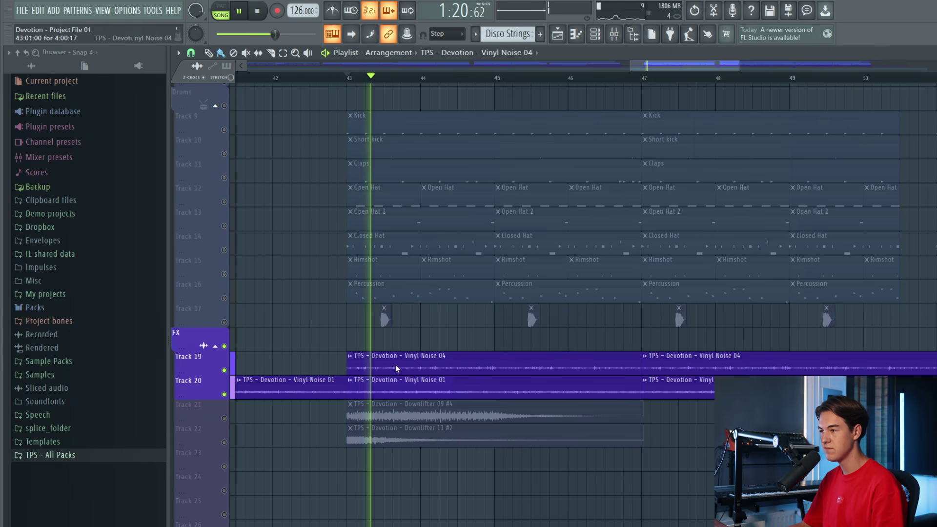
left_click_drag(432, 141, 432, 137)
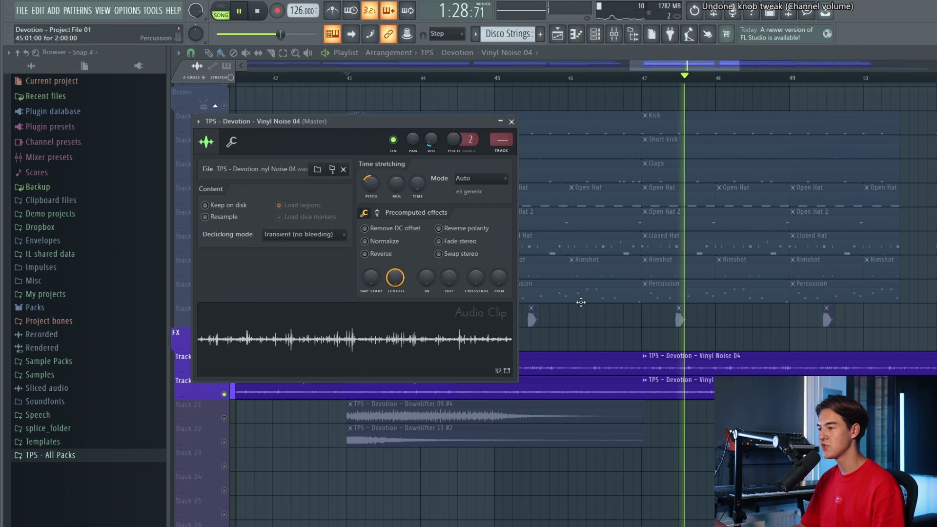
key("Escape")
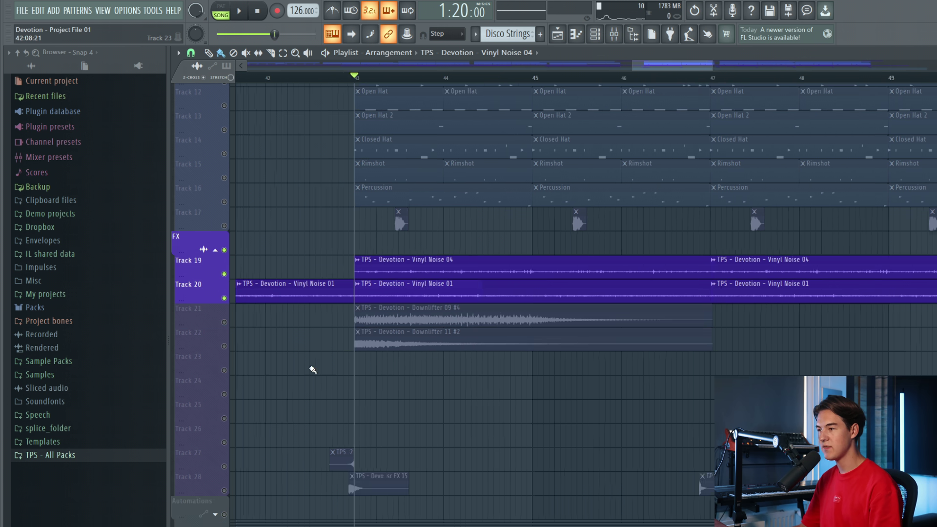
Solo Track 21, play the Downlifter 09 #4 clip, and raise its channel volume in the clip settings.
scroll(312, 368, "up", 1)
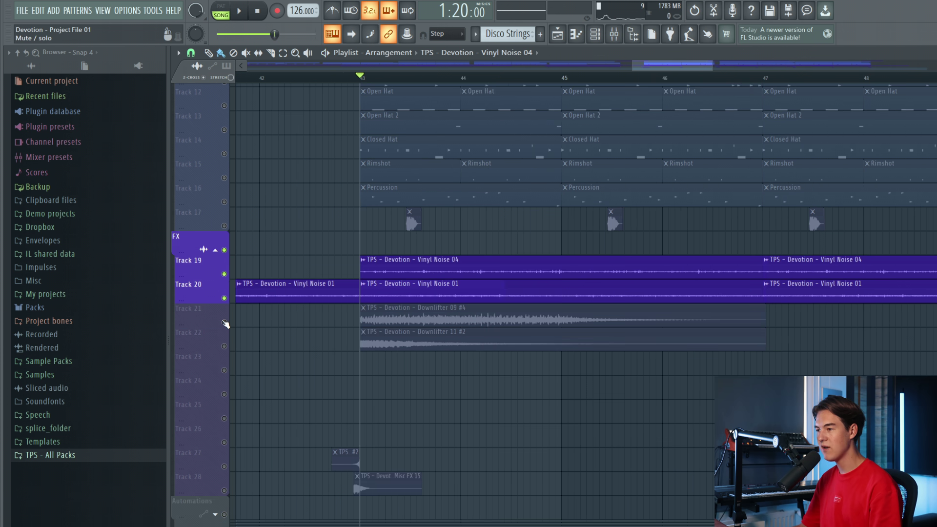
right_click(225, 323)
key("space")
double_click(458, 313)
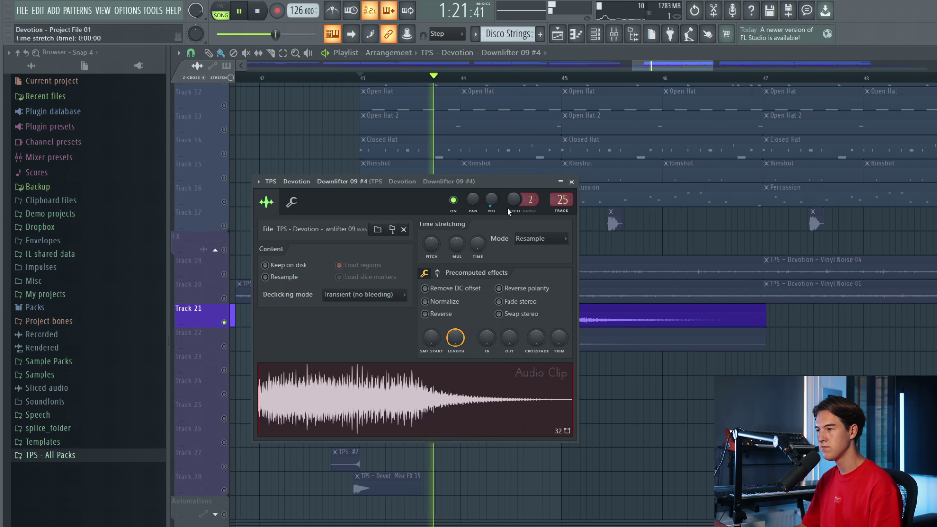
left_click_drag(491, 199, 491, 189)
right_click(609, 415)
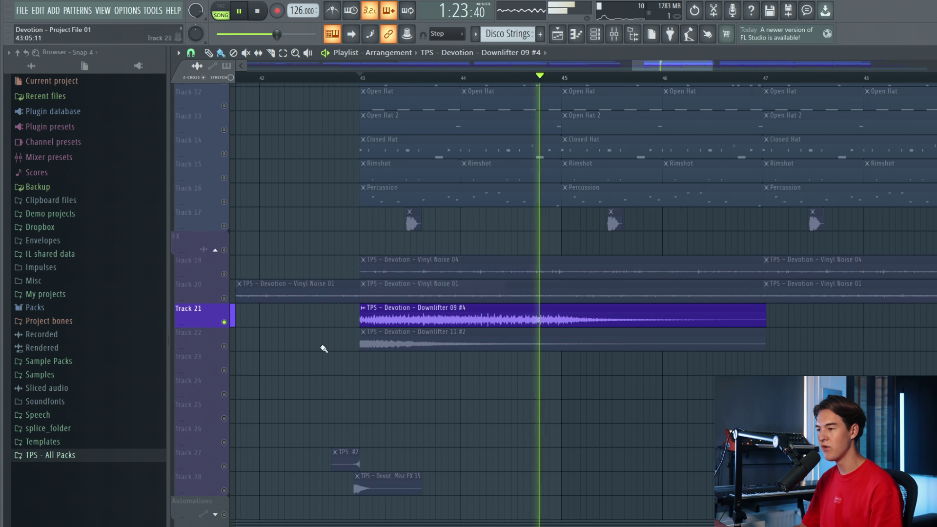
Solo Track 22, play the Downlifter 11 #2 clip, and view its audio clip settings.
key("space")
right_click(225, 348)
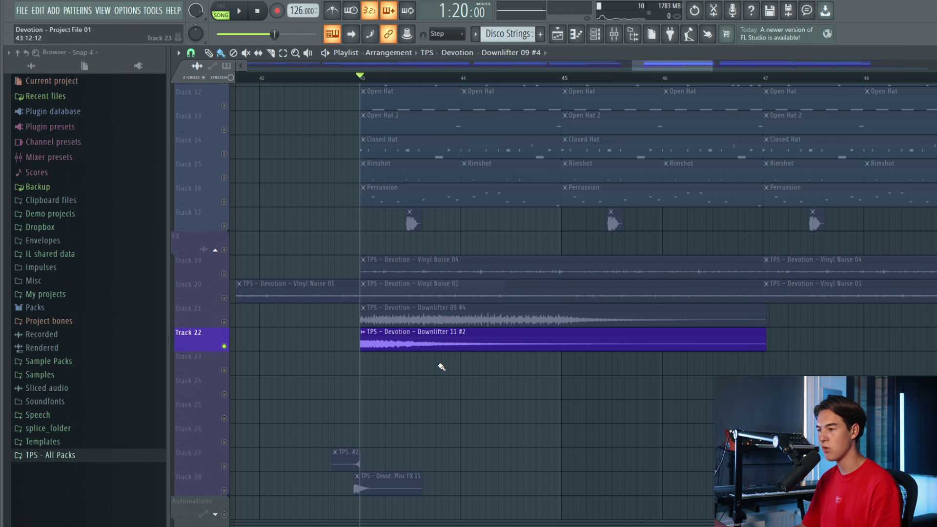
left_click(452, 337)
key("space")
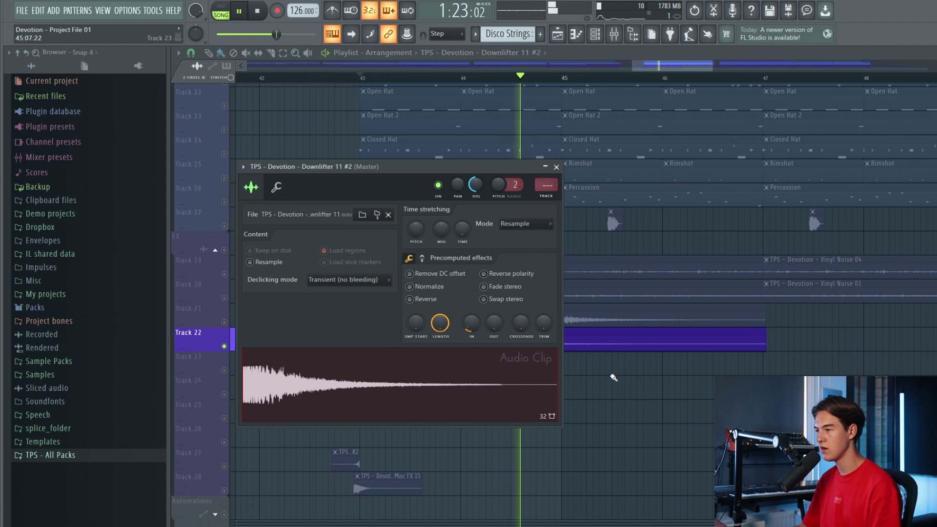
key("Escape")
key("space")
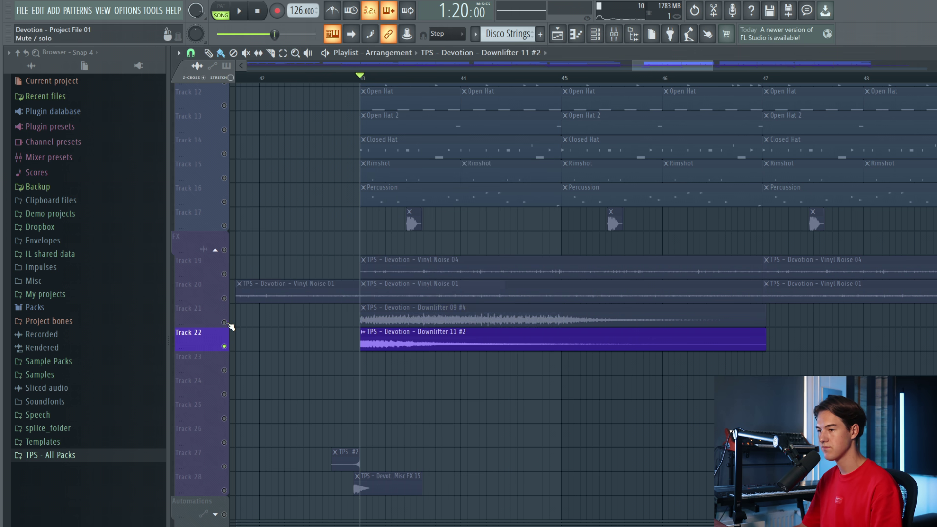
Add Track 21 to the soloed Track 22, play both downlifters together, and check the Downlifter 09 #4 clip's settings.
left_click(228, 323)
key("space")
left_click(429, 308)
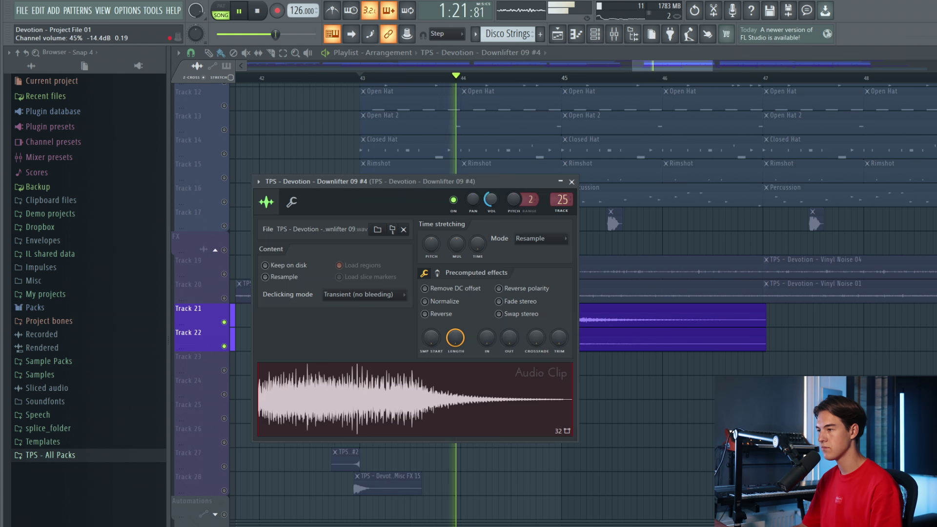
key("Escape")
Examine the Misc FX 11 clip on Track 28 in its audio clip settings, then close them.
scroll(581, 303, "down", 3, "ctrl")
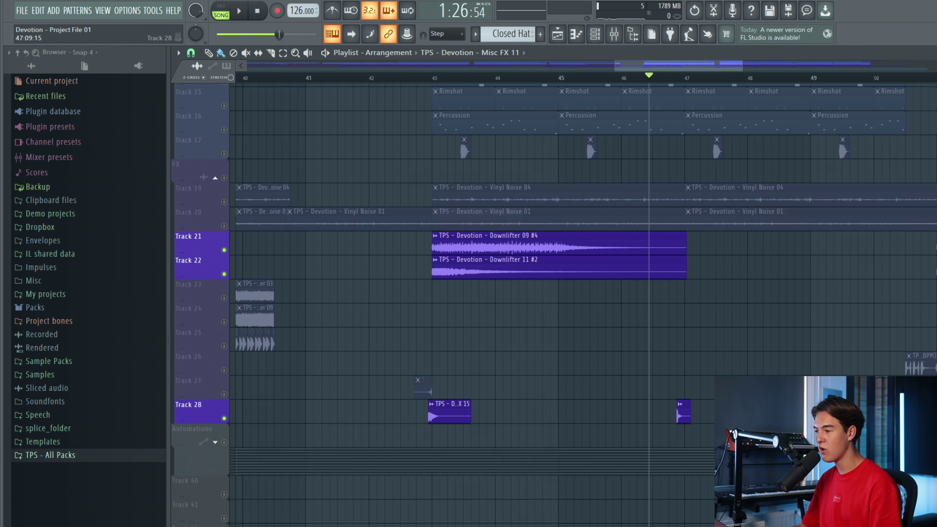
scroll(706, 410, "up", 4, "ctrl")
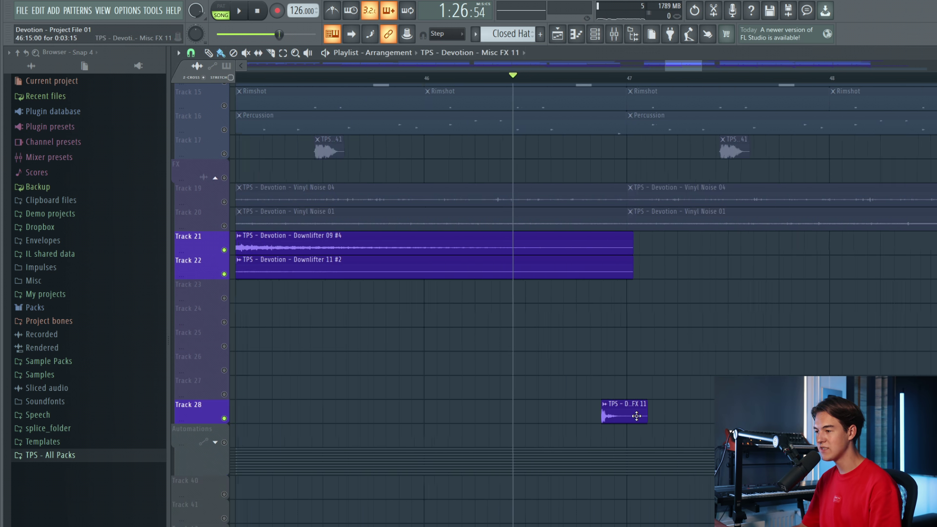
scroll(606, 413, "up", 2, "ctrl")
double_click(607, 415)
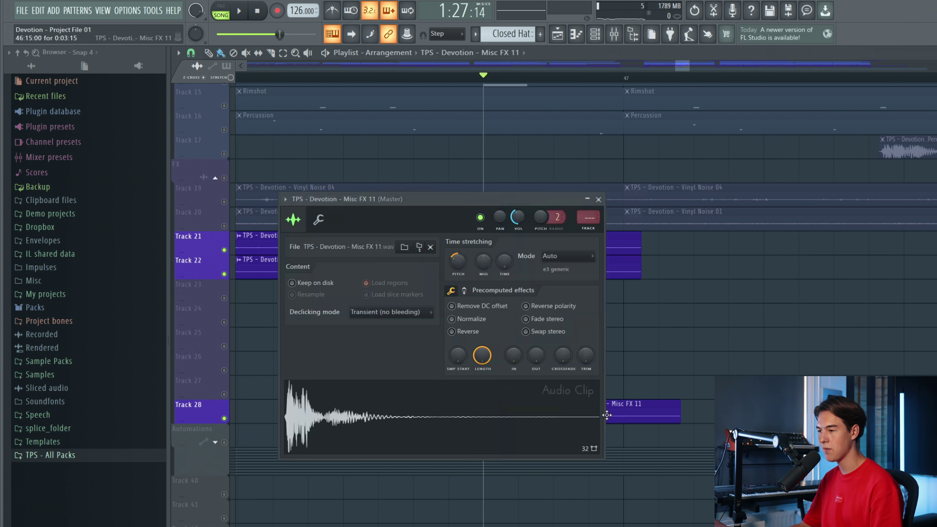
key("Escape")
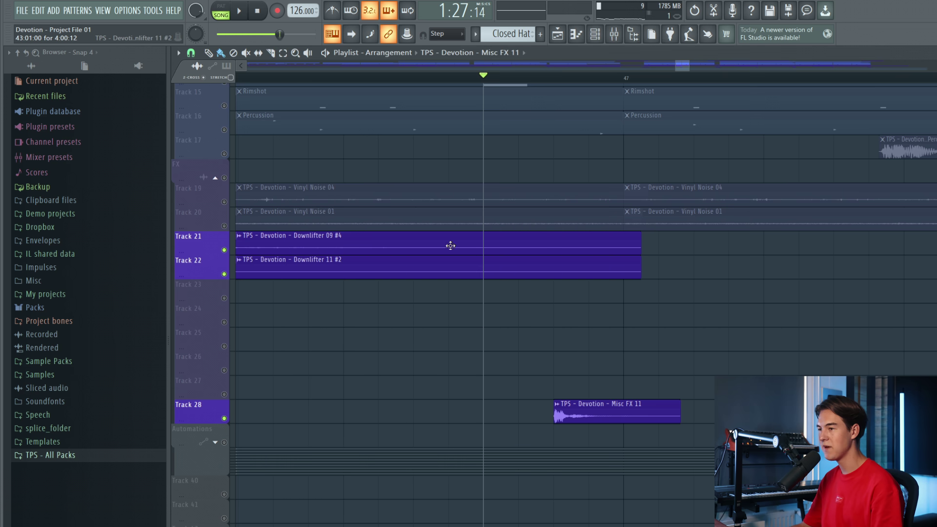
Unmute the vinyl noise tracks and drum tracks 12 to 16, and play them with the downlifters and Misc FX 11.
left_click(224, 226)
left_click(224, 202)
scroll(244, 169, "up", 2)
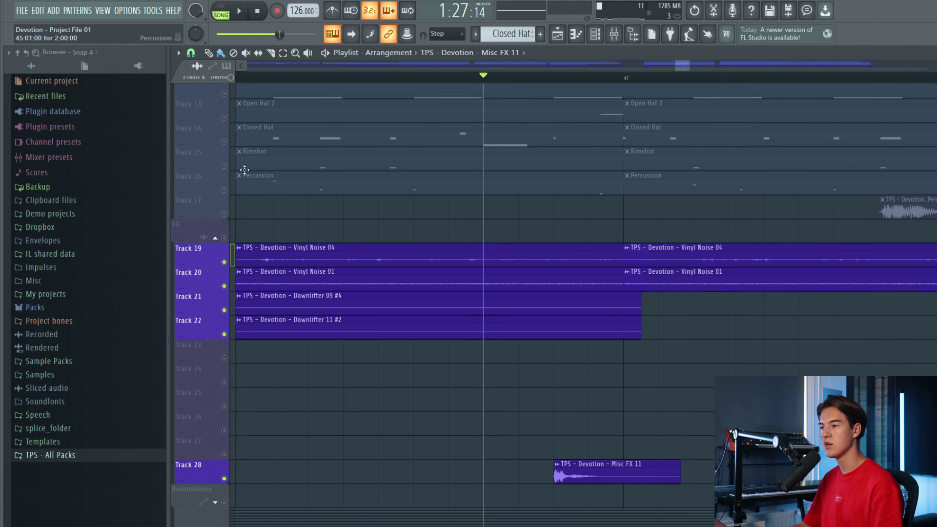
scroll(244, 169, "up", 1)
left_click_drag(224, 202, 225, 109)
key("space")
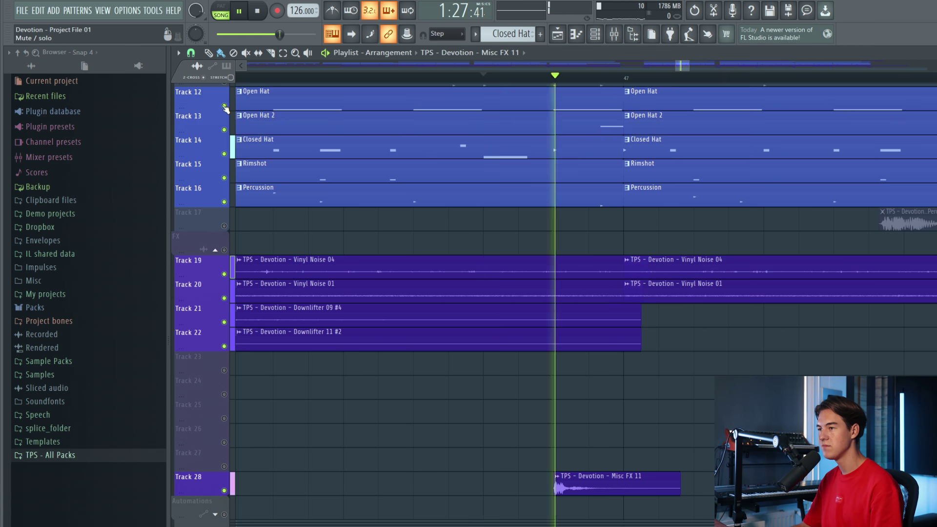
Add the Kick, Short kick and Claps tracks to the unmuted drums and play them with the FX.
left_click(224, 106)
scroll(225, 109, "up", 4)
key("space")
key("space")
left_click(224, 178)
key("space")
left_click(225, 131)
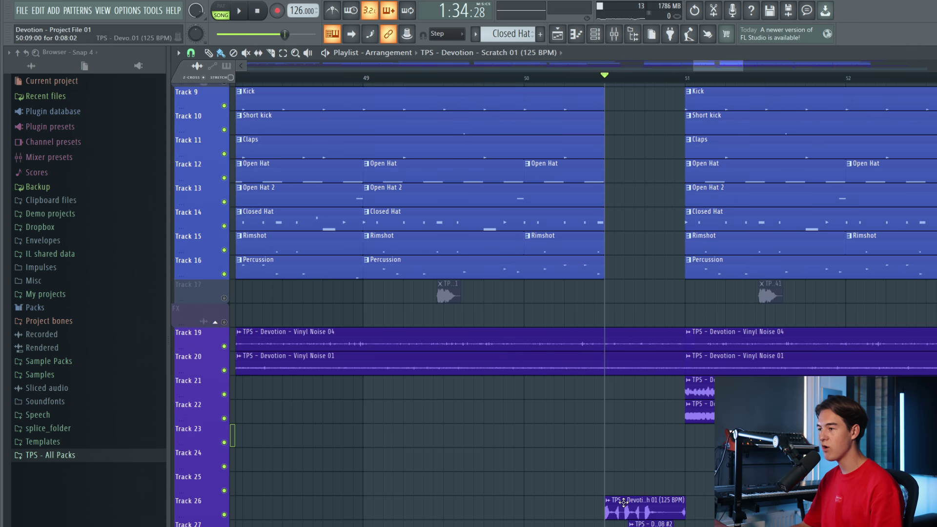
View the Scratch 01 (125 BPM) clip's audio settings on Track 26, close them, and play the passage.
double_click(623, 503)
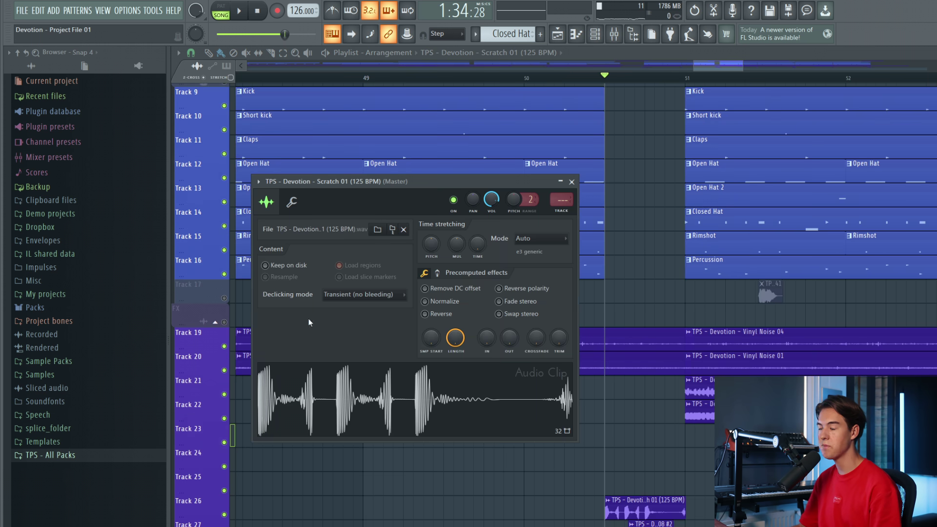
key("Escape")
key("space")
key("space")
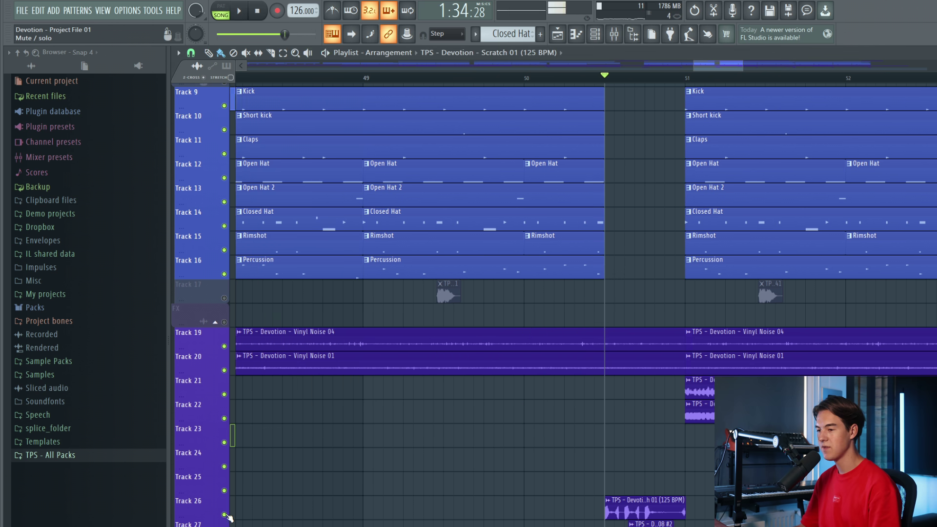
Solo Track 26 to hear the Scratch 01 clip alone, and bring the other tracks back in.
left_click(225, 515, "ctrl")
key("space")
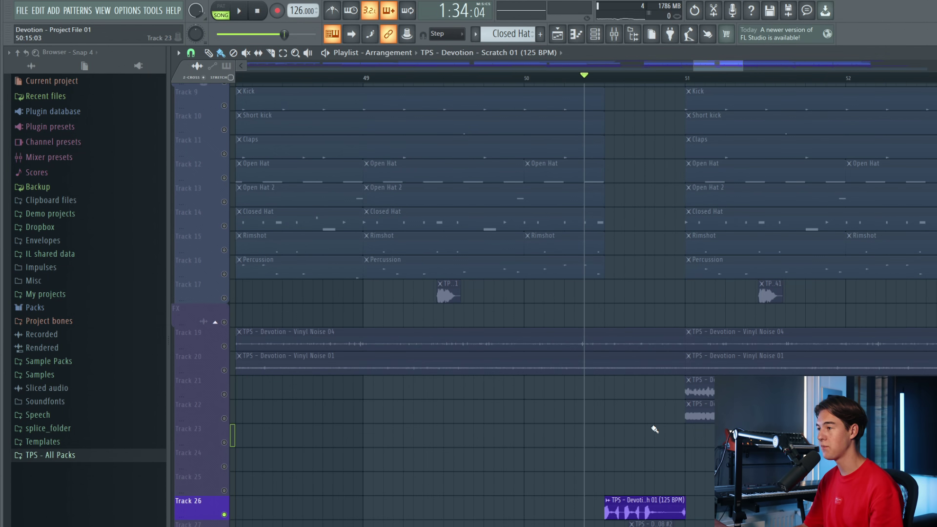
key("space")
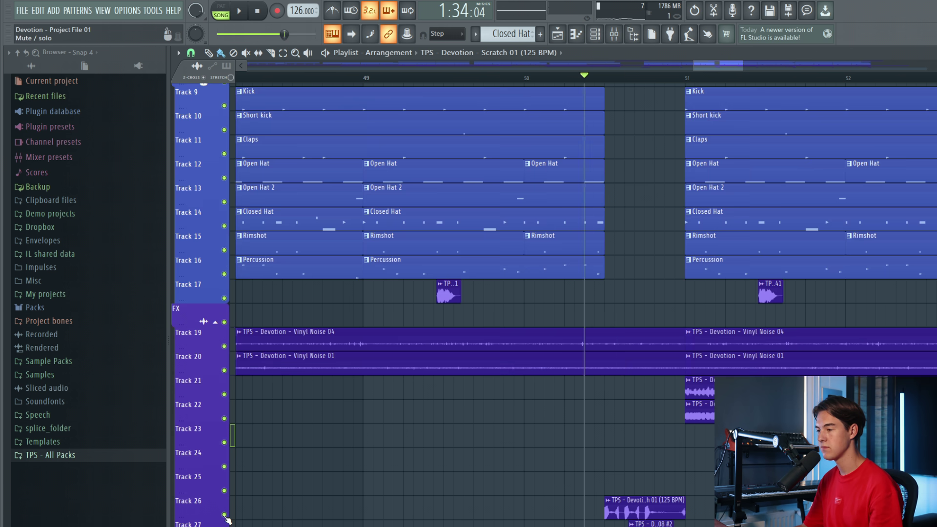
double_click(645, 510)
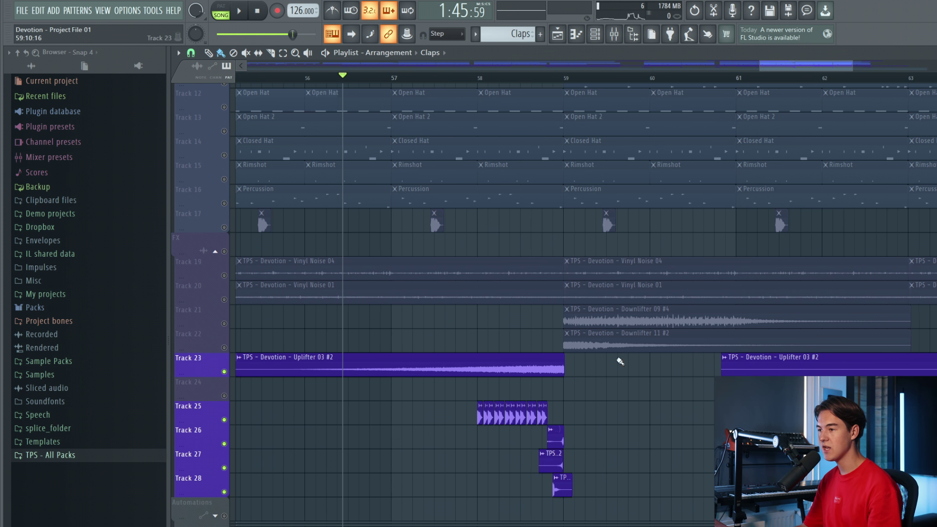
Play the Uplifter 03 #2 transition into bar 59 with the FX clips on Tracks 25 to 28.
key("space")
scroll(486, 416, "up", 3)
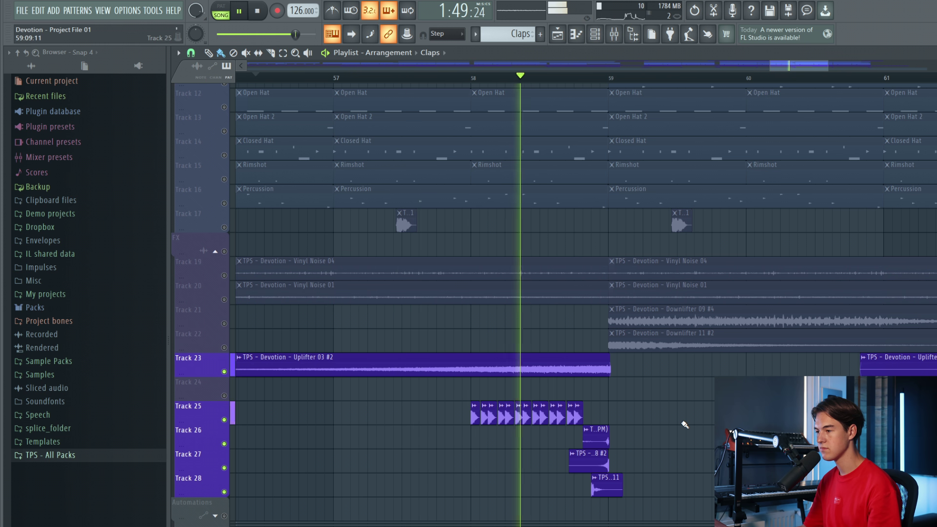
key("space")
Enable the Vocal track on its own and play the Bonus Guitar Loop clips from bar 40.
scroll(293, 339, "down", 5, "ctrl")
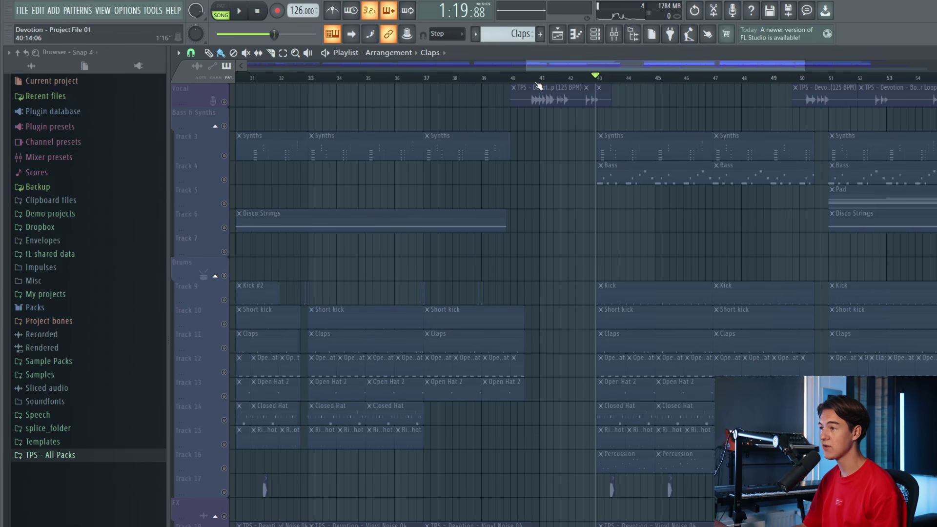
left_click(225, 103)
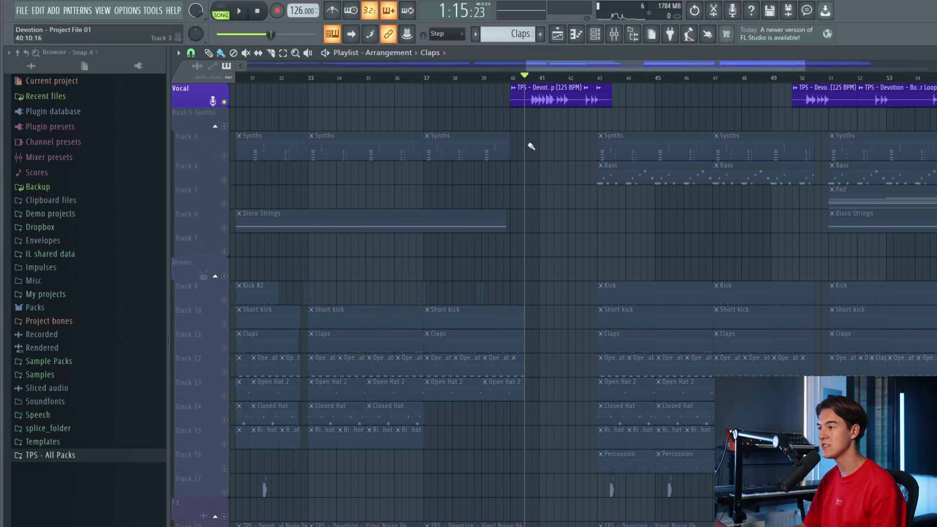
scroll(562, 162, "up", 4)
key("space")
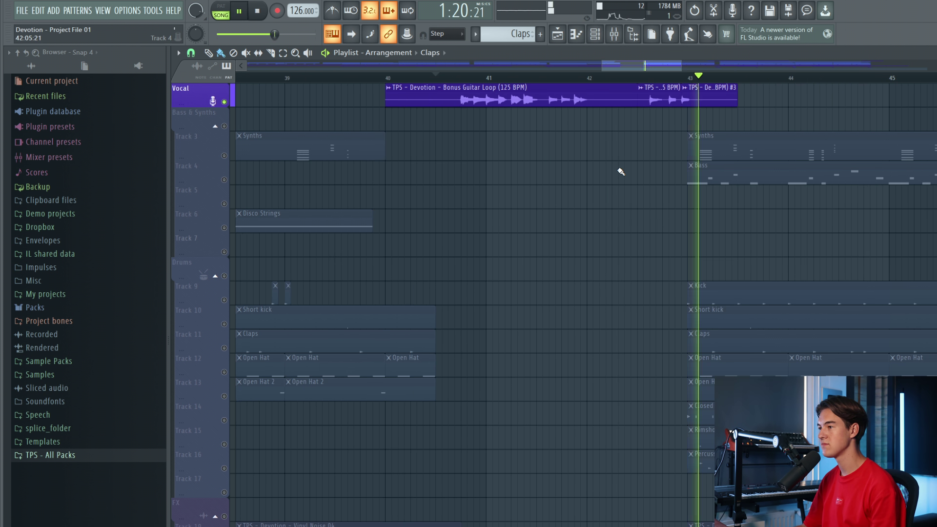
key("space")
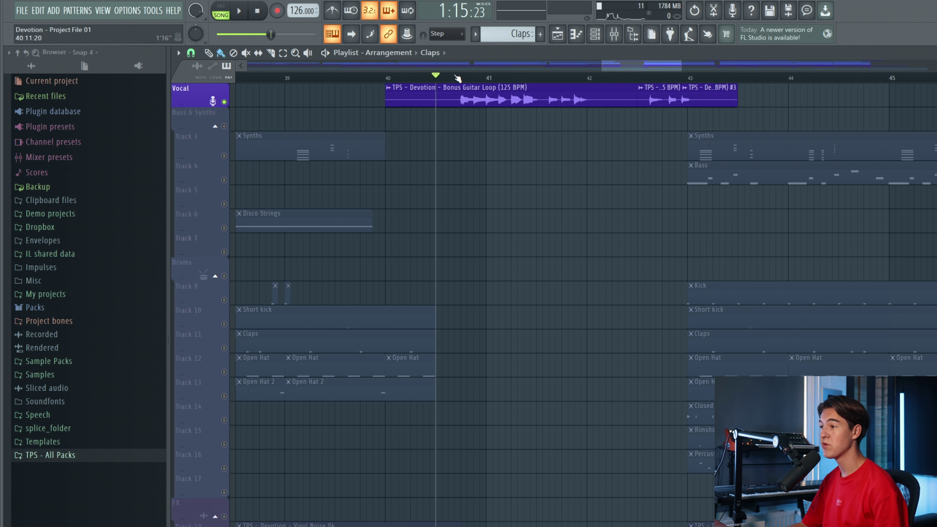
Show the Bonus Guitar Loop's mixer track 26 effects and audition the loop with the mixer open.
left_click(616, 34)
left_click_drag(582, 283, 526, 284)
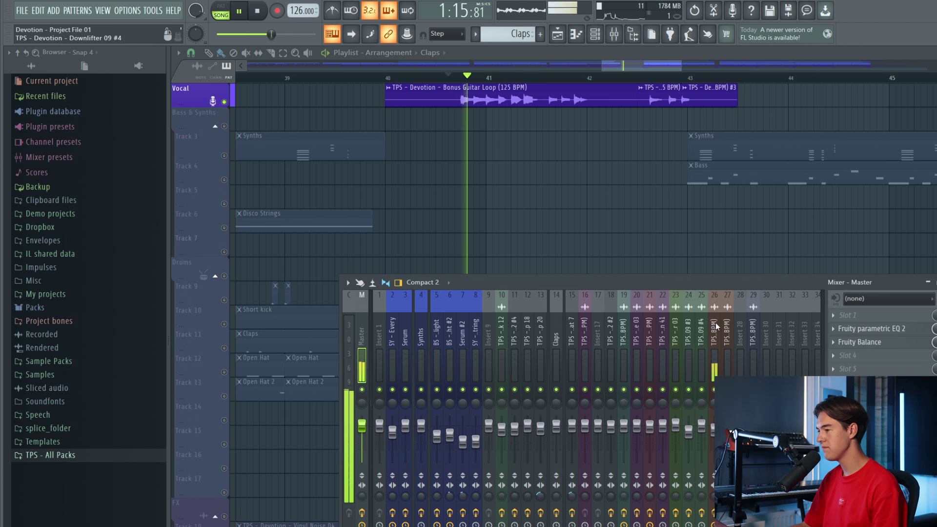
left_click(721, 334)
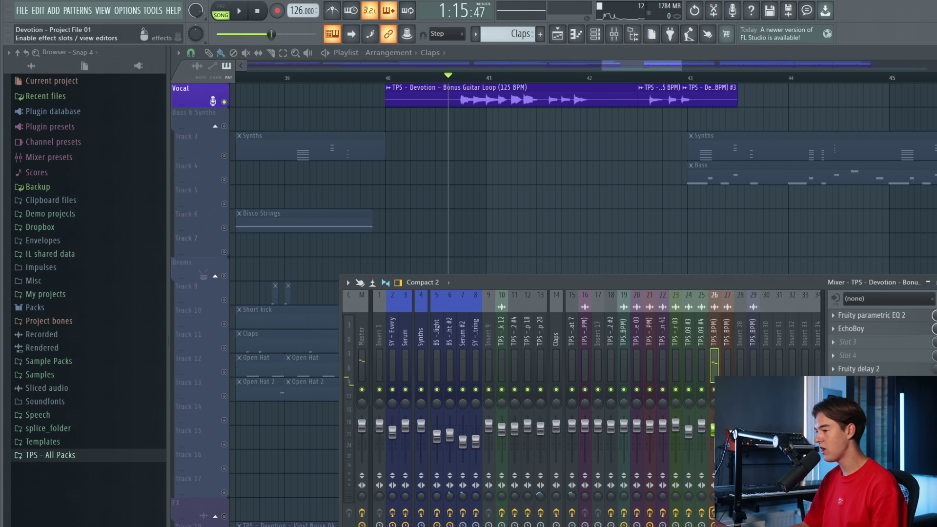
key("space")
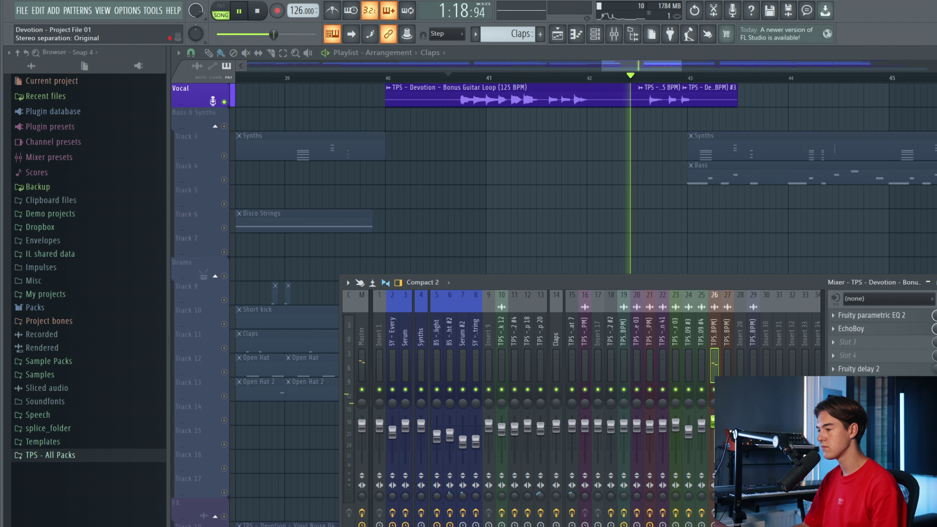
key("space")
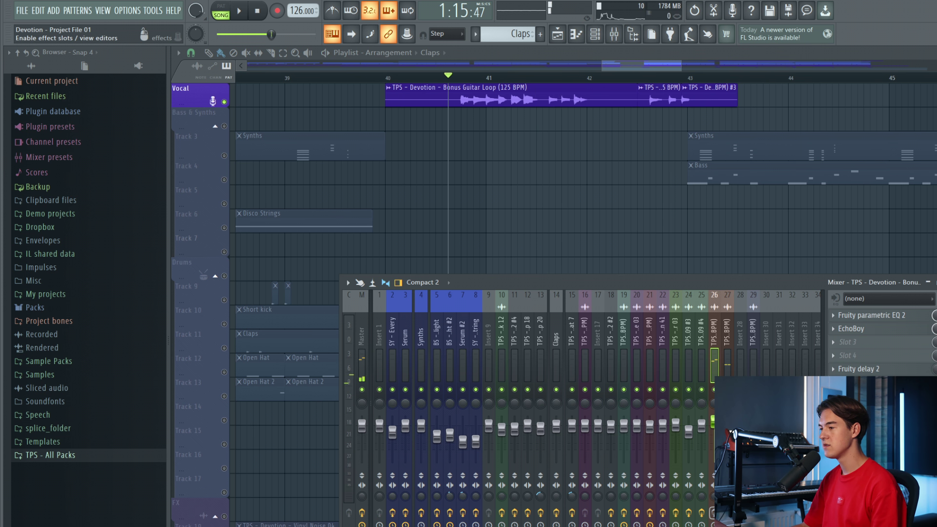
left_click(462, 79)
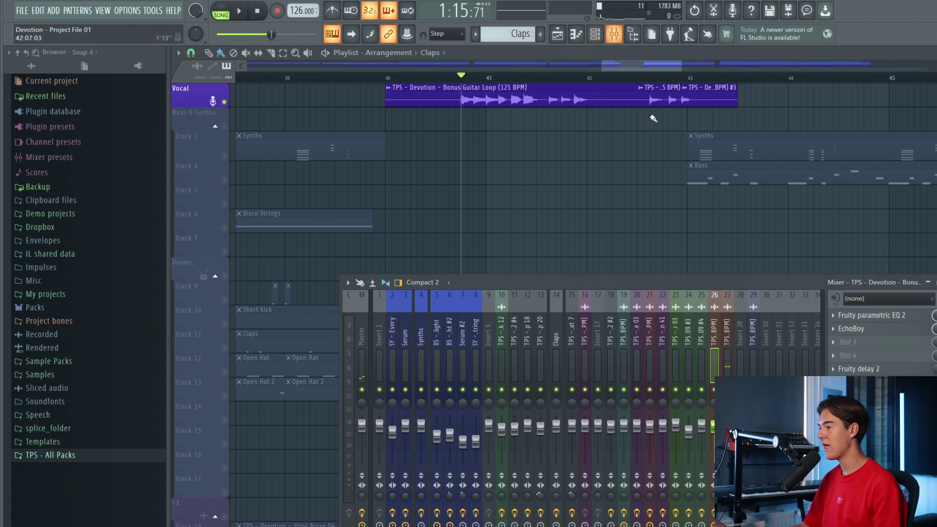
Inspect the guitar loop's Fruity Parametric EQ 2 and set EchoBoy's mix to 19% during playback.
left_click(874, 316)
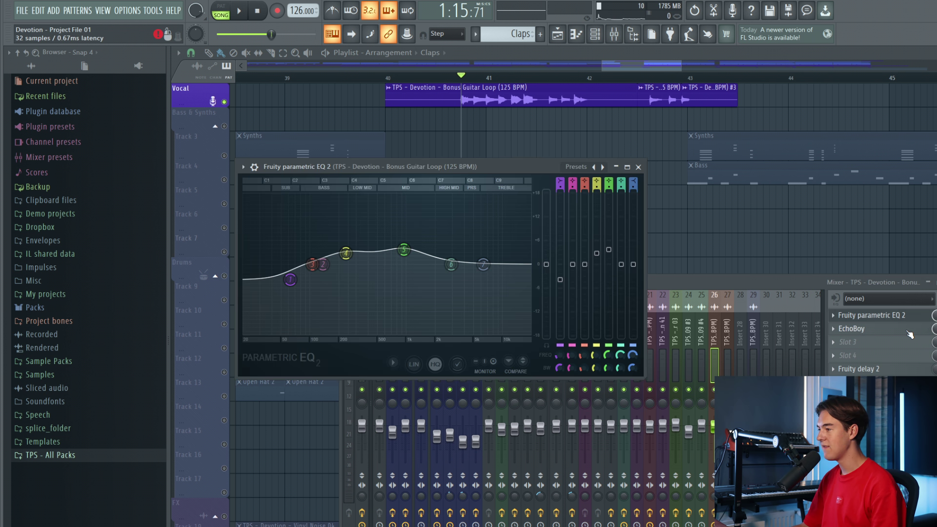
left_click(874, 329)
left_click_drag(296, 136, 297, 143)
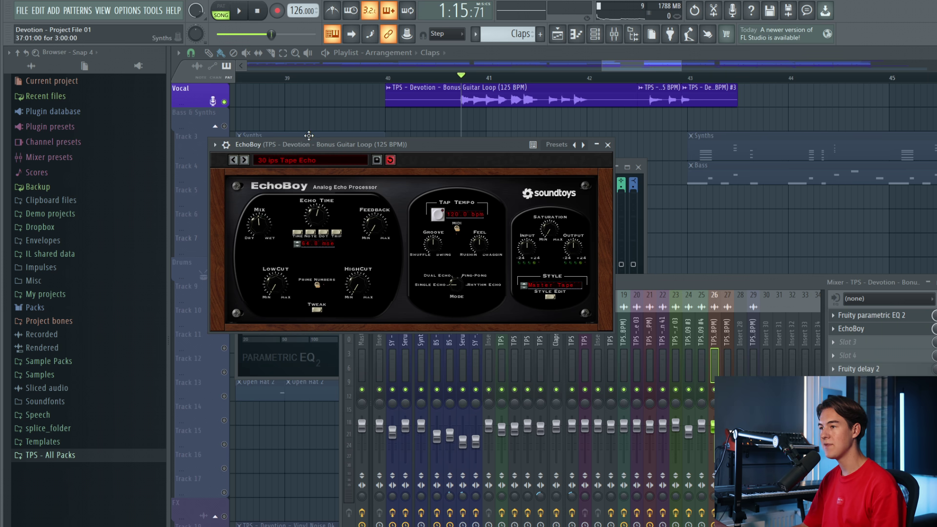
key("space")
left_click_drag(264, 224, 271, 249)
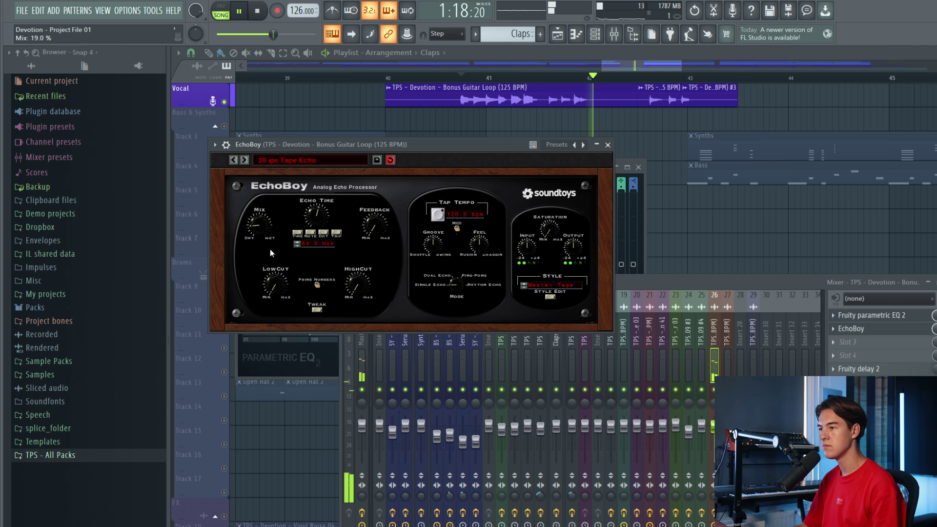
left_click(609, 145)
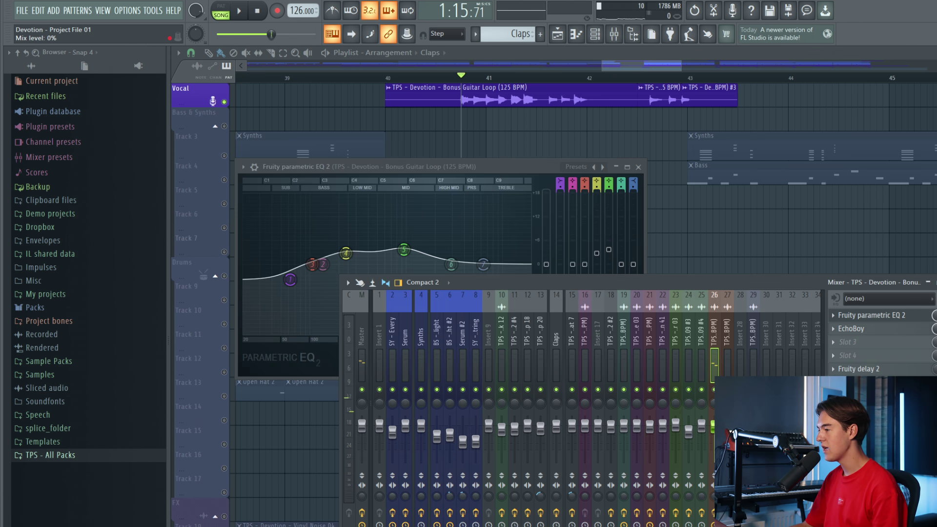
Examine the guitar loop's Fruity Reeverb 2 settings and close the effect windows.
key("space")
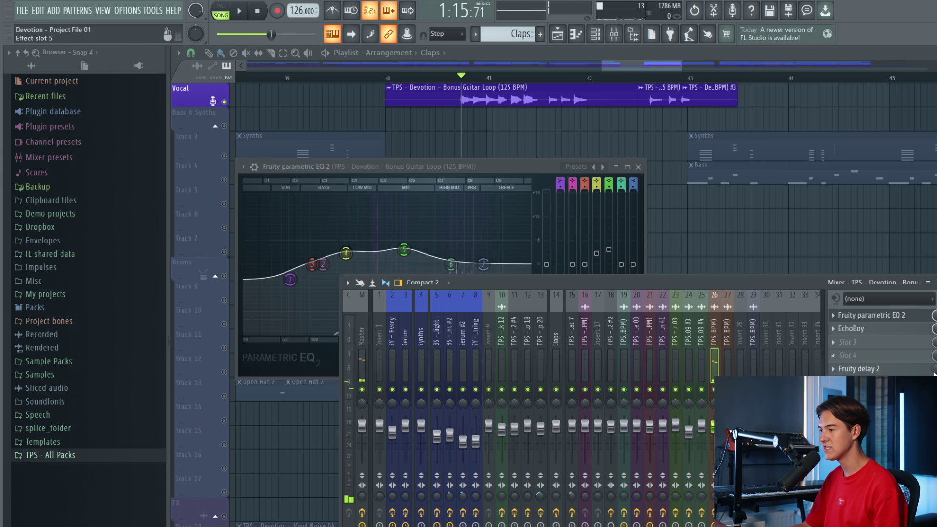
left_click(860, 382)
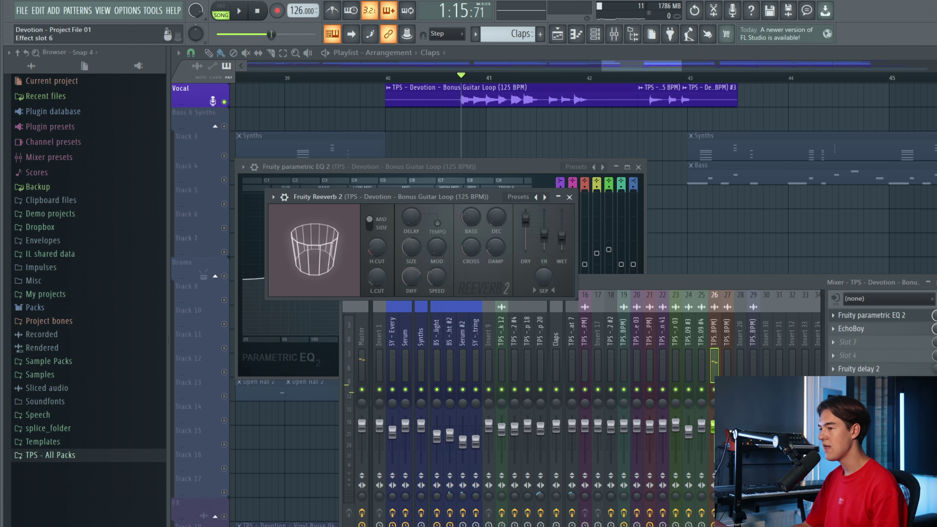
right_click(684, 171)
Play the processed Bonus Guitar Loop clips leading into bar 43, briefly checking the mixer.
key("space")
left_click(209, 52)
scroll(790, 198, "up", 2)
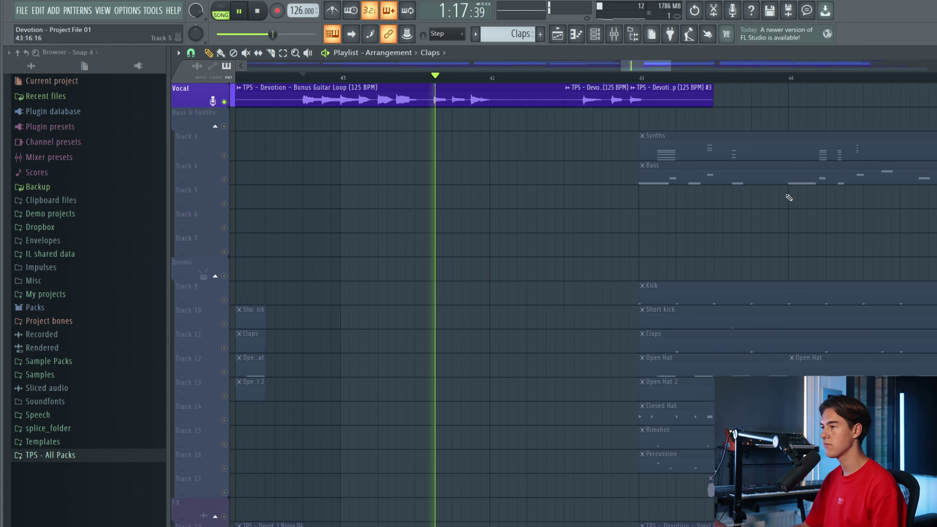
left_click(615, 33)
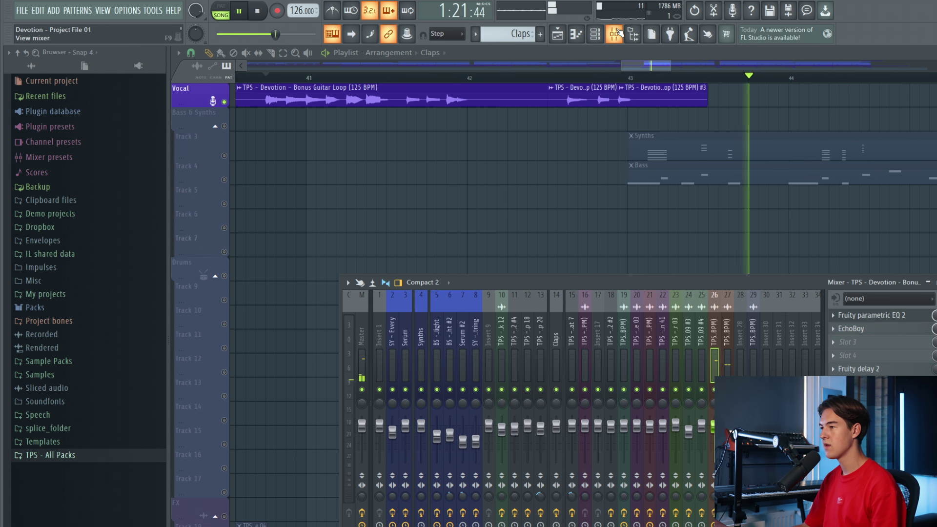
key("F9")
left_click(617, 76)
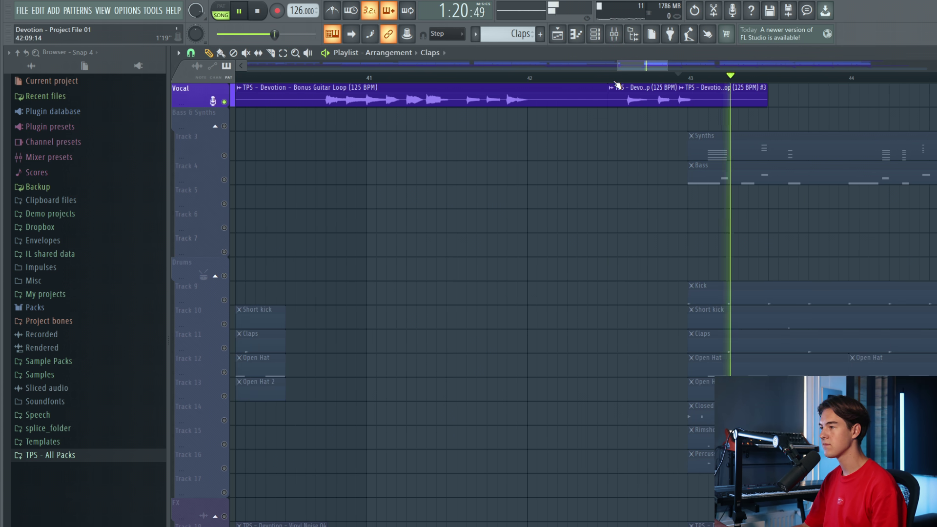
Restore all tracks from the guitar loop solo and play the full mix leading into bar 43.
key("space")
right_click(224, 102)
key("space")
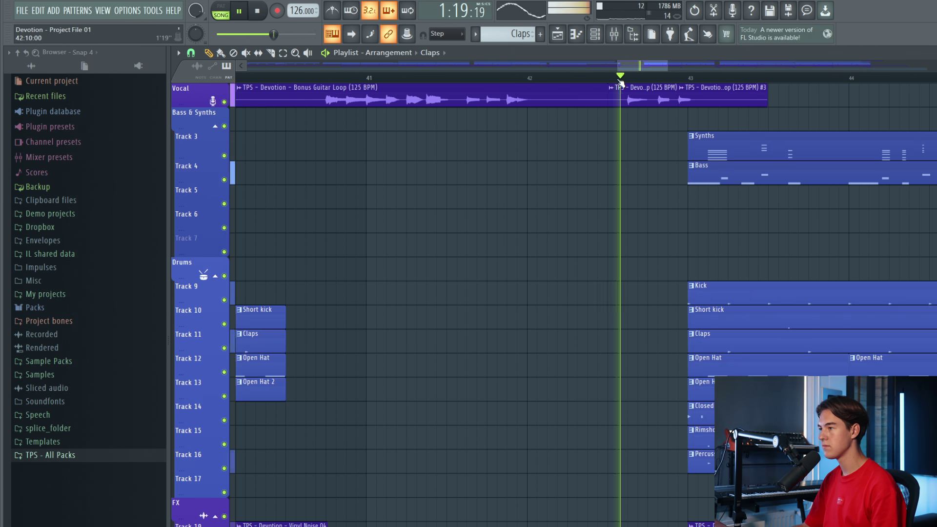
key("F9")
key("F9")
key("space")
scroll(623, 132, "up", 3)
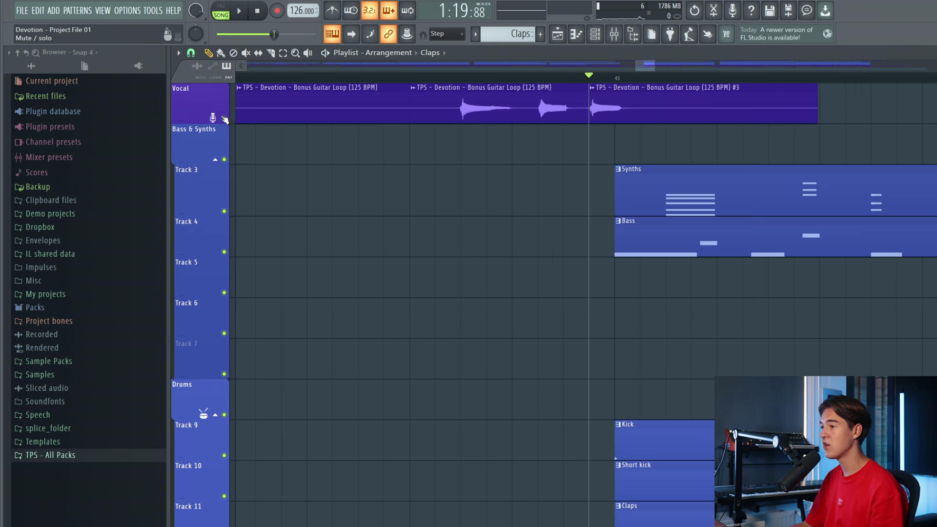
Solo the Vocal track and examine the Fruity Delay 3 and Fruity Reeverb 2 on the guitar loop's mixer track 27, checking the reverb's mix level.
right_click(224, 118)
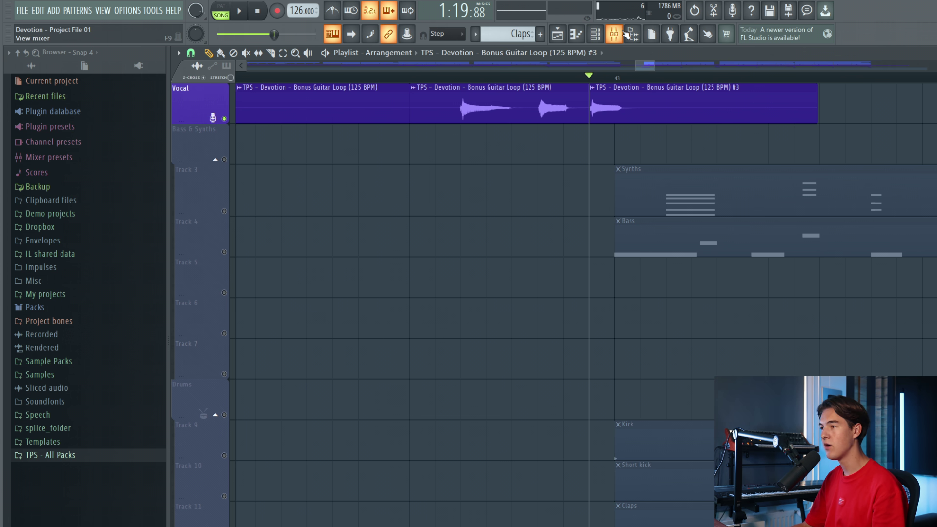
left_click(624, 32)
key("space")
key("space")
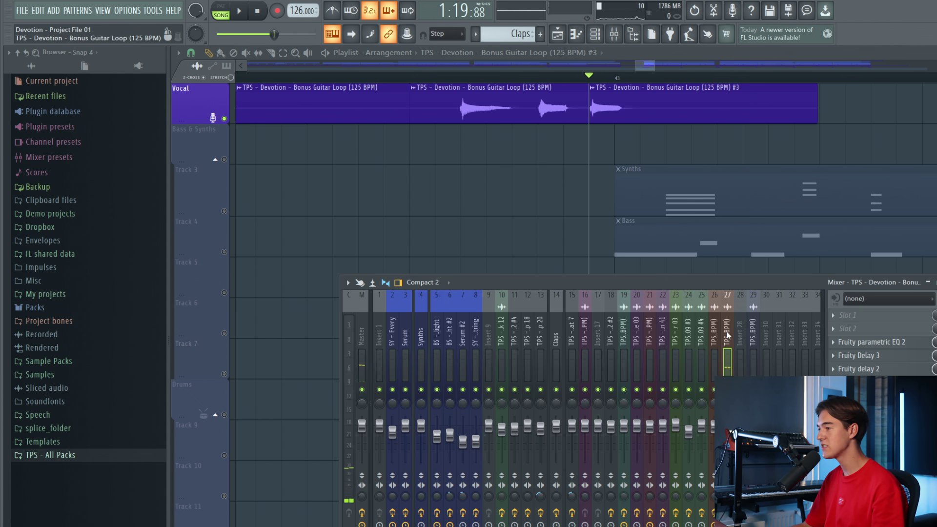
left_click(906, 358)
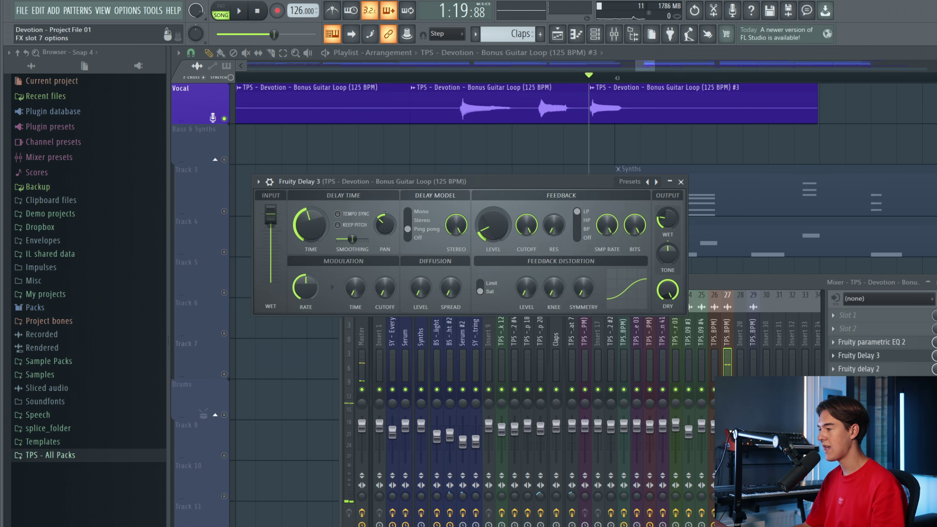
left_click(862, 382)
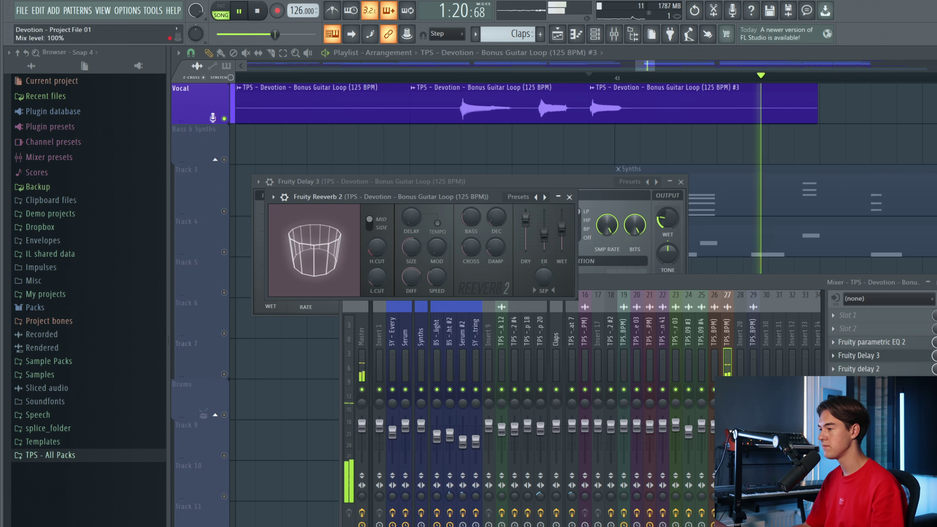
left_click_drag(935, 382, 935, 373)
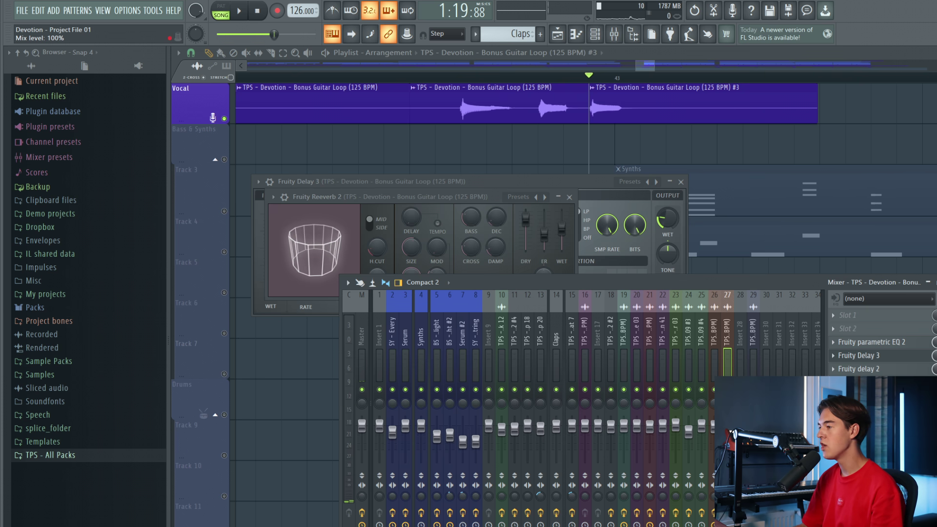
Close the mixer and effect windows and audition the soloed guitar loop around bar 43.
key("F12")
key("space")
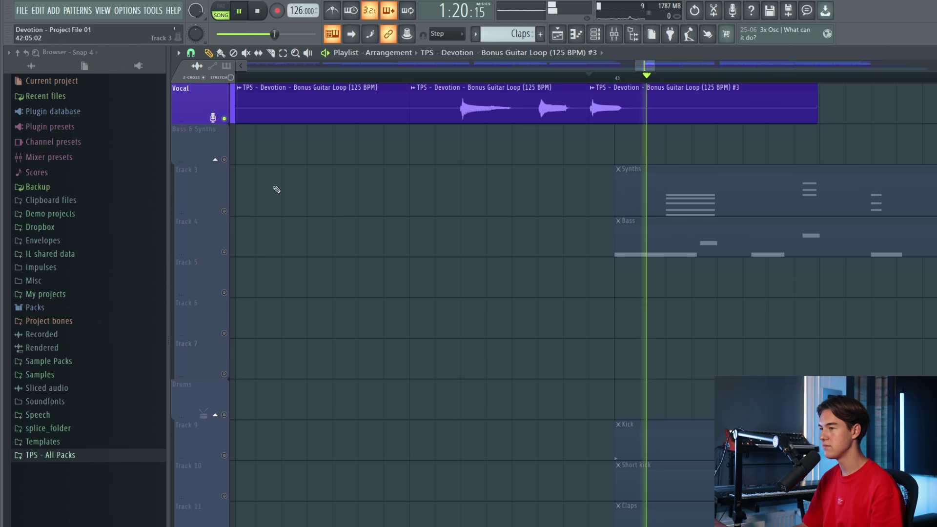
left_click(415, 76)
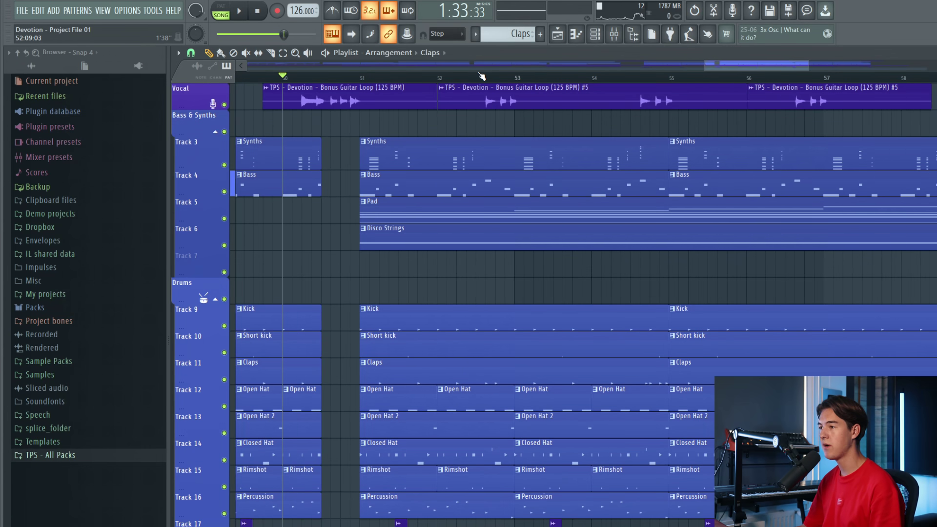
Solo the Vocal track, audition the guitar loop clips from bar 50 onward, and restore all tracks.
right_click(224, 104)
scroll(285, 166, "up", 2)
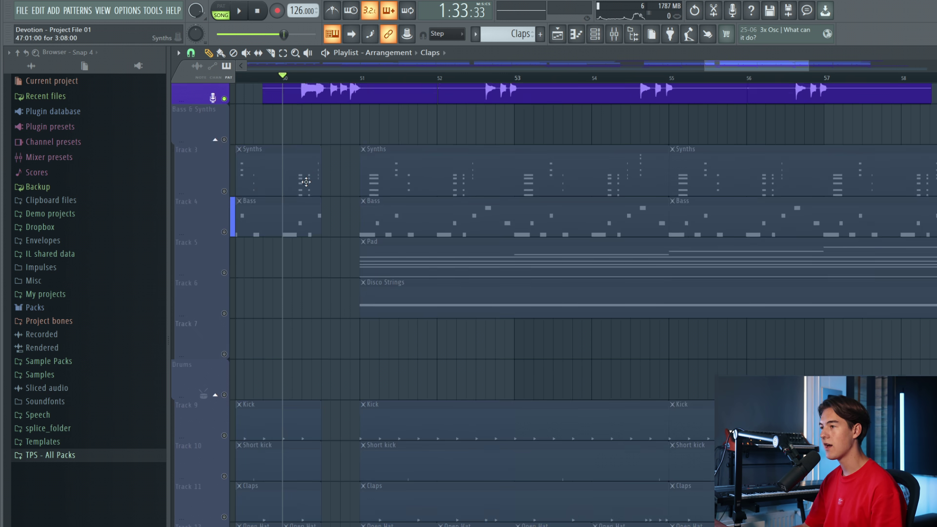
scroll(285, 166, "up", 1)
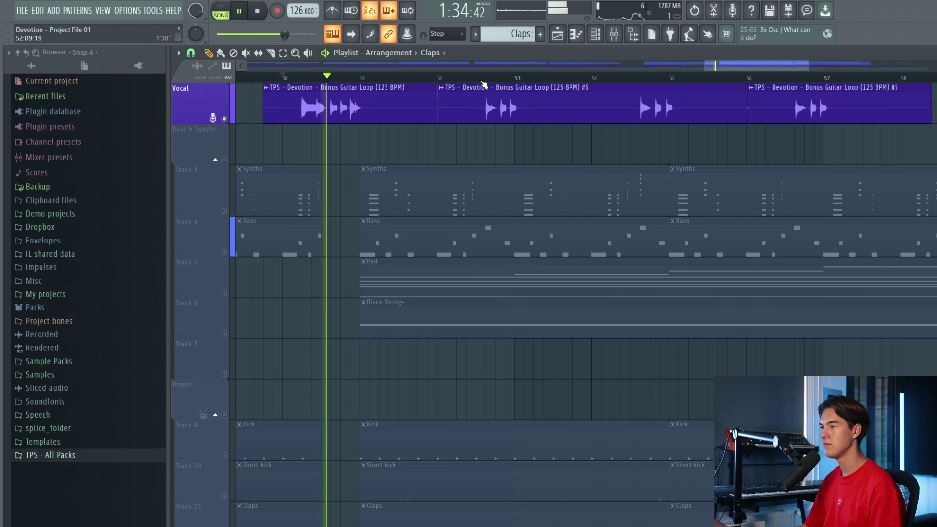
left_click(483, 77)
left_click(635, 77)
key("space")
right_click(224, 119)
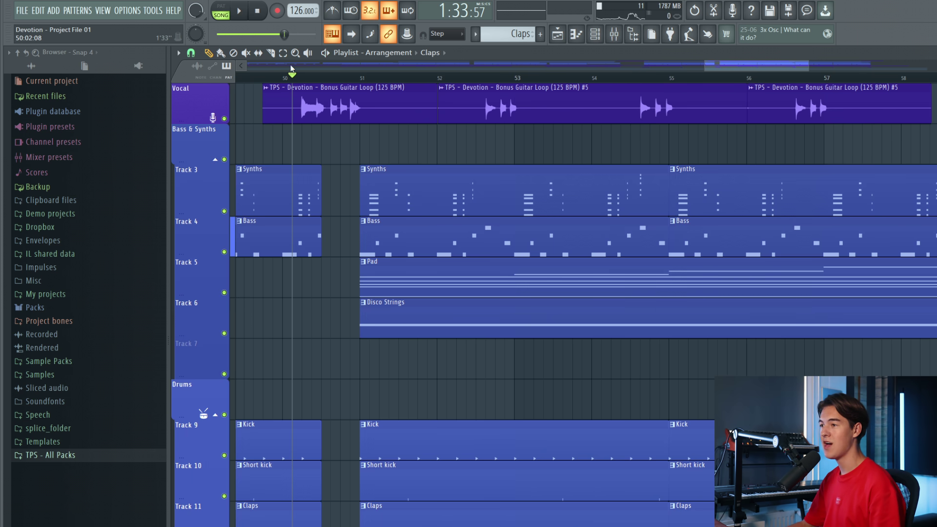
Play the full mix from bar 50 to hear the guitar loop together with the other parts.
key("space")
scroll(359, 195, "down", 3)
scroll(357, 206, "up", 3)
scroll(356, 206, "down", 2)
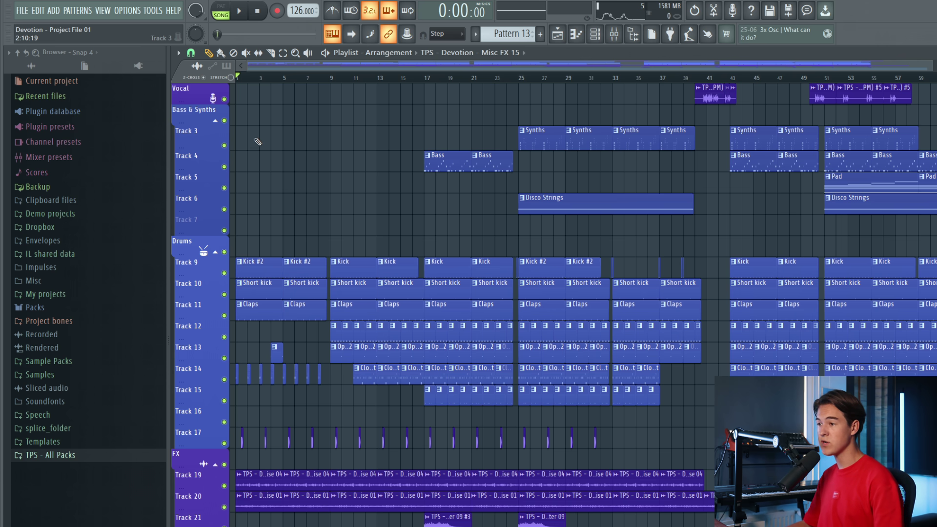
Play the arrangement from the start, following the intro drums and hi-hats up to about bar 13.
scroll(206, 201, "up", 2)
key("space")
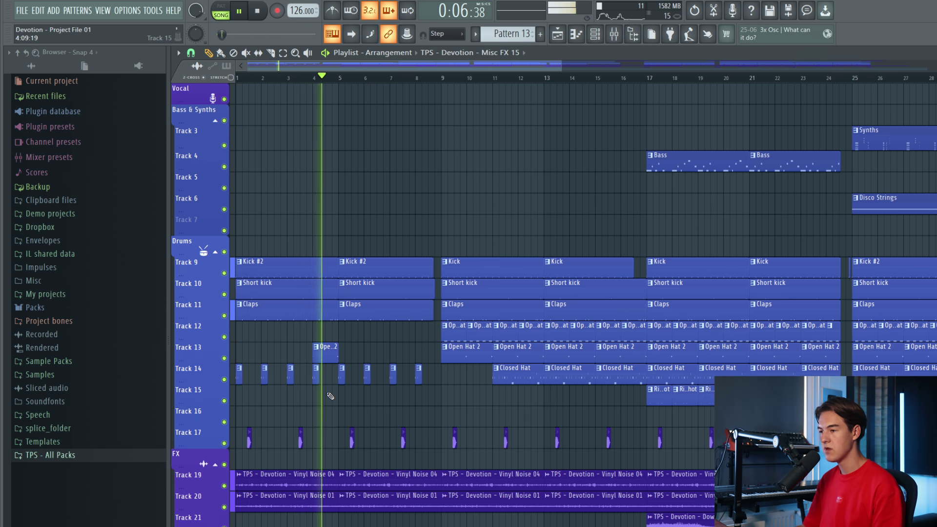
scroll(352, 393, "up", 4)
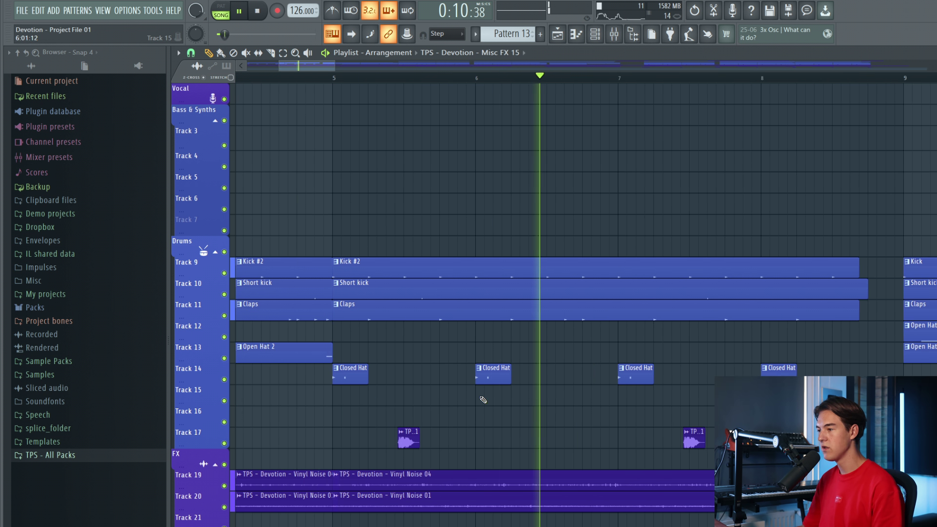
scroll(565, 407, "down", 2)
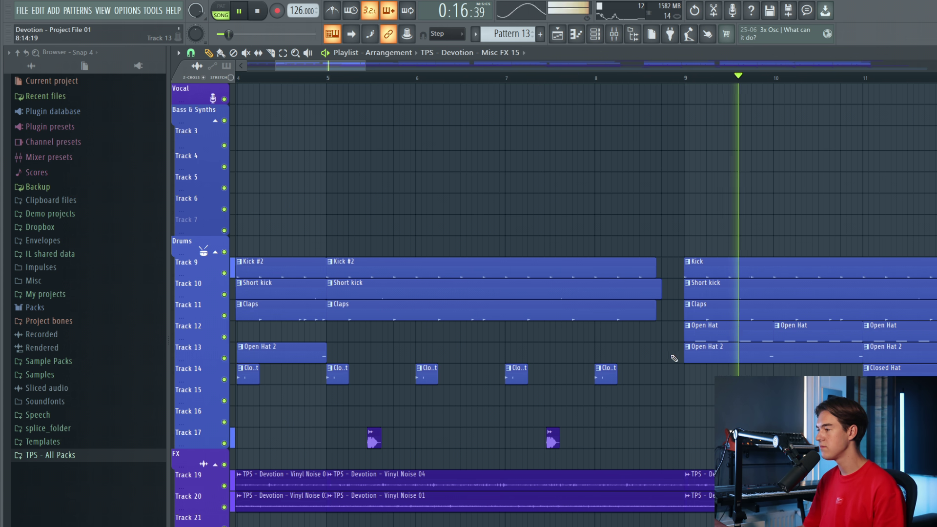
scroll(643, 357, "down", 2)
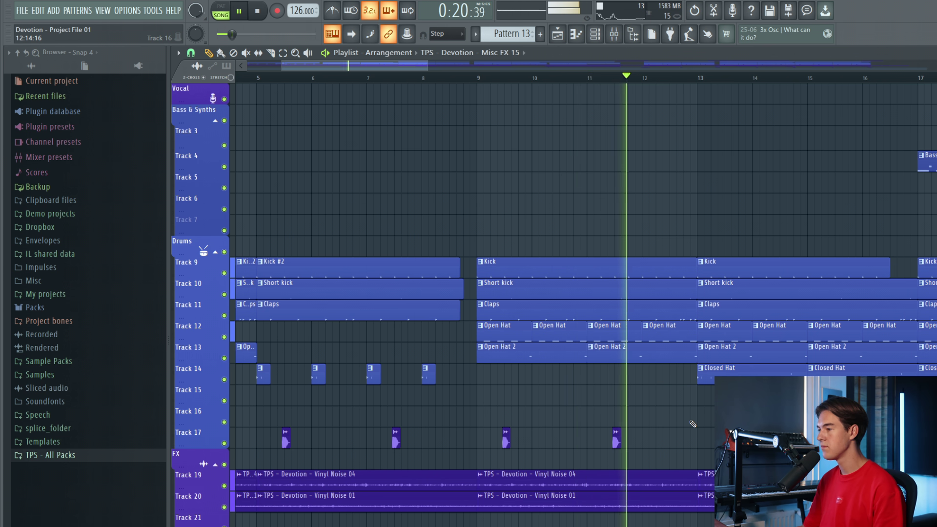
scroll(688, 419, "down", 2)
scroll(688, 420, "up", 1)
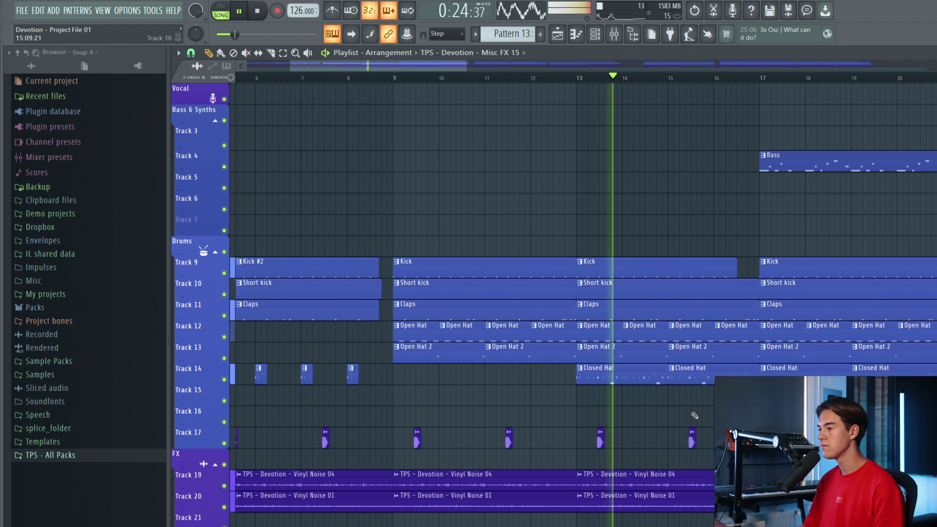
Solo the Closed Hat track briefly around bar 14, then restore all tracks and continue through the bass section toward bar 25.
right_click(224, 379)
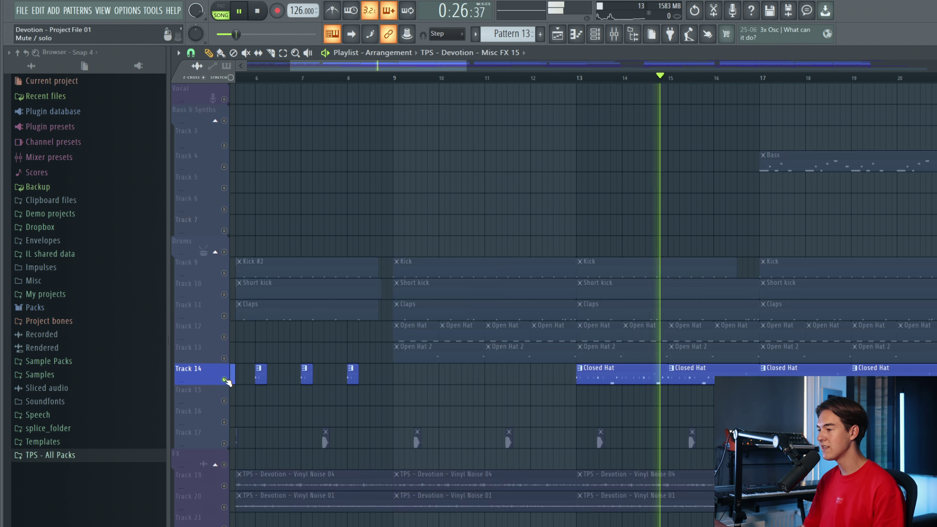
right_click(224, 379)
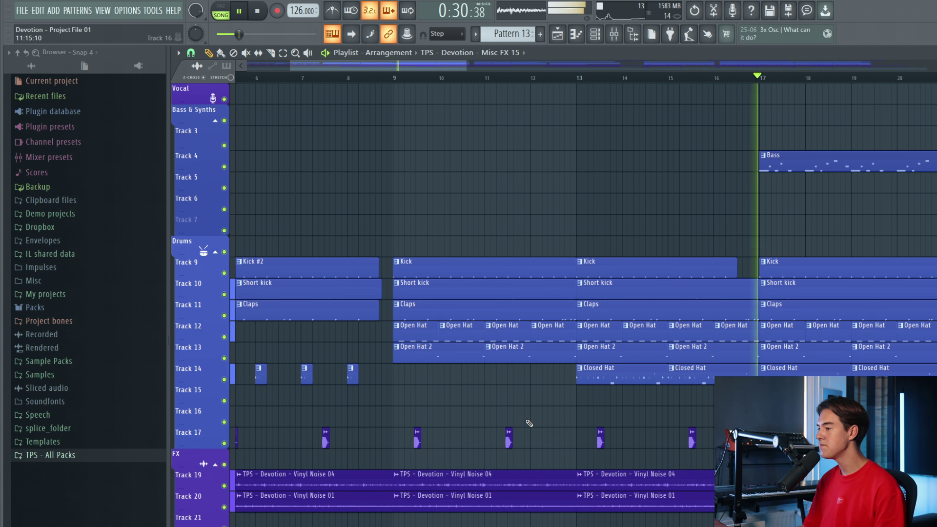
scroll(530, 423, "down", 4)
scroll(661, 436, "up", 2)
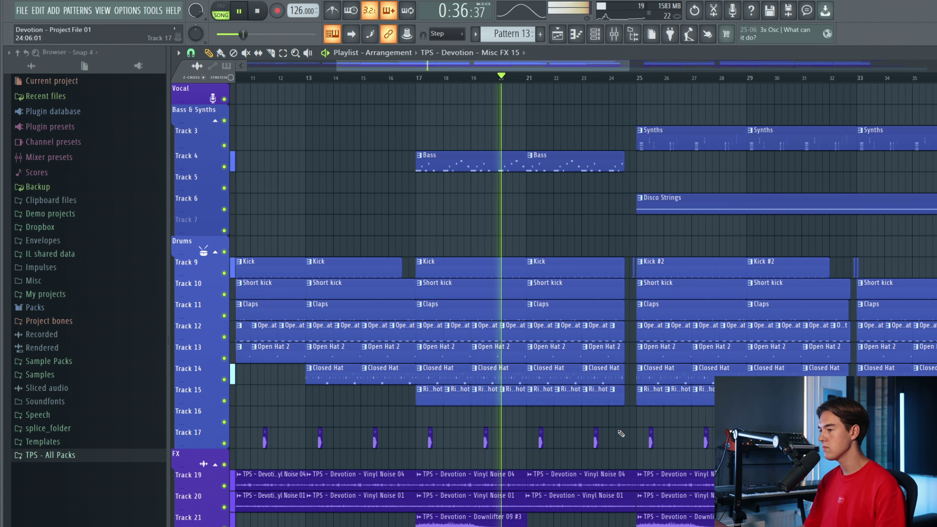
left_click(584, 79)
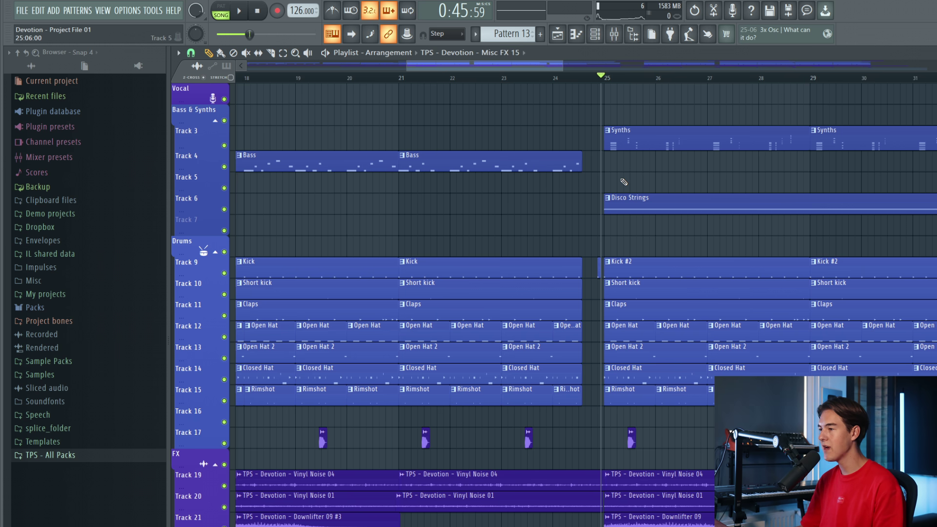
Play the section where the Synths and Disco Strings enter at bar 25, checking the mixer during playback.
key("space")
key("F9")
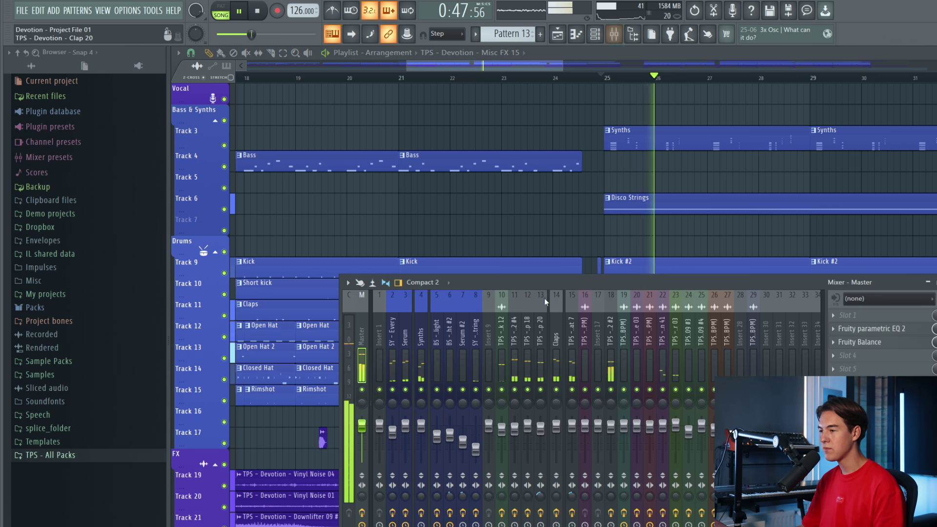
left_click(884, 382)
left_click(884, 382)
left_click(884, 383)
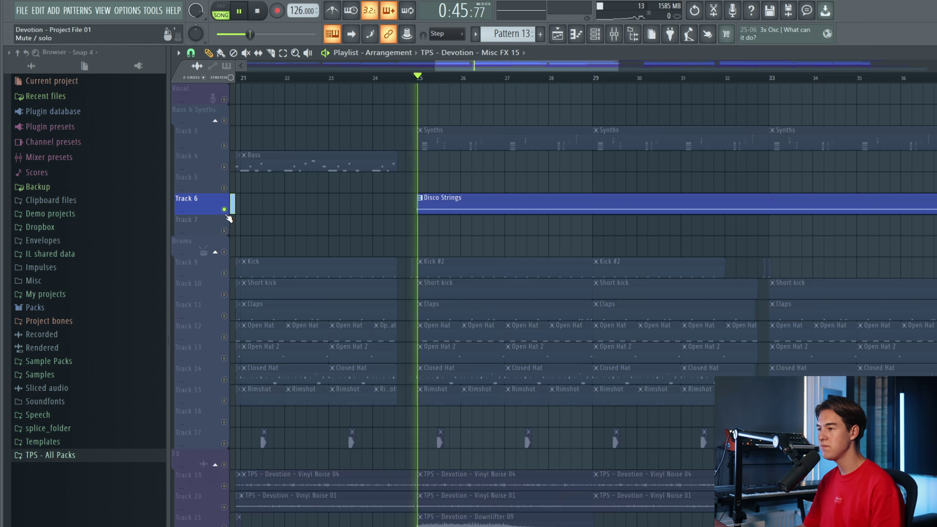
Add the Synths track to the soloed Disco Strings, audition both from bar 25, and restore all tracks.
left_click(224, 146)
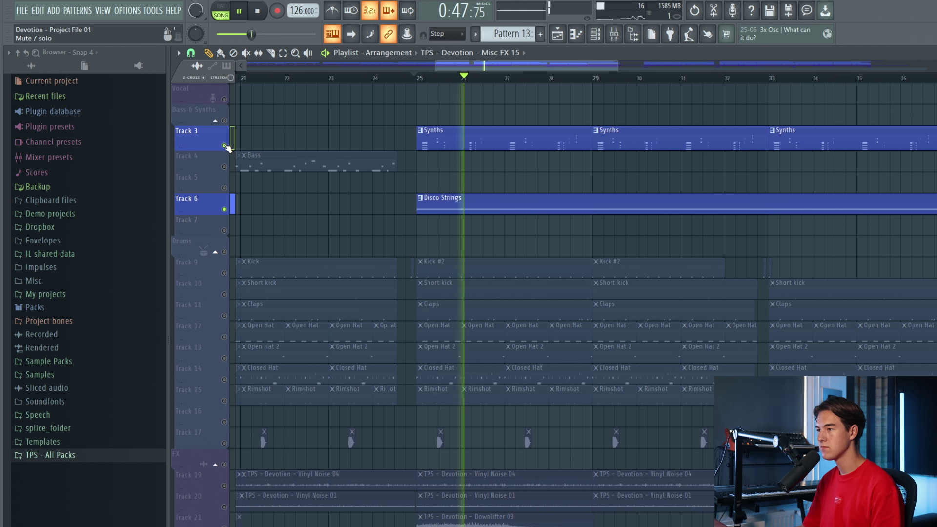
right_click(223, 146)
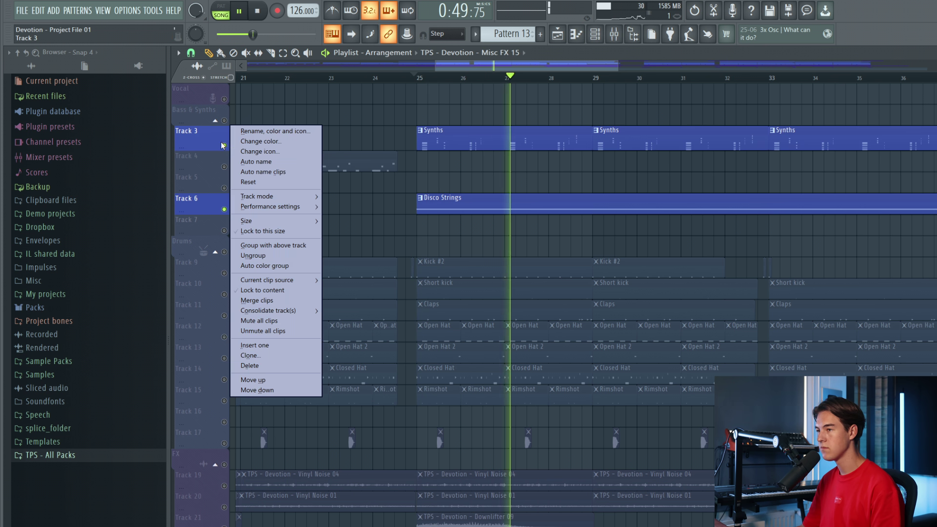
right_click(224, 145)
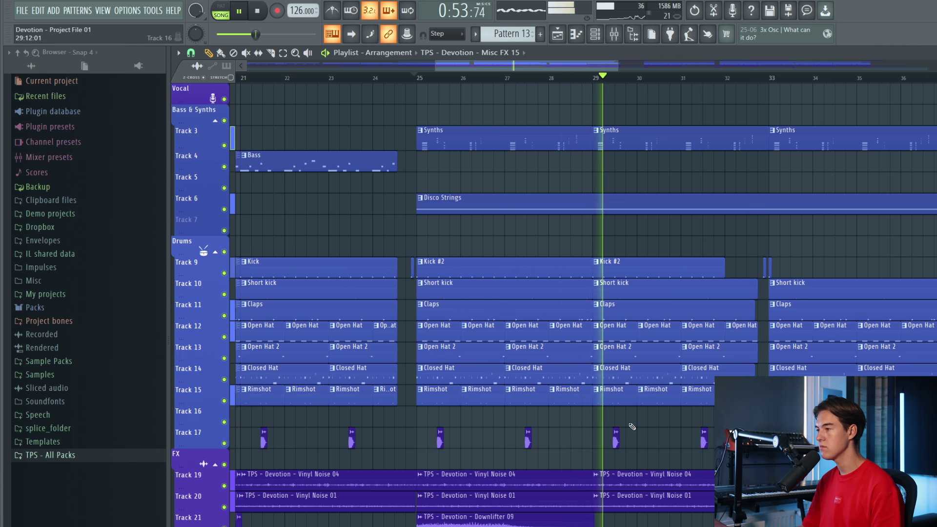
Follow playback of the full arrangement from bar 29 through the guitar loop break into bar 43.
scroll(632, 427, "down", 3)
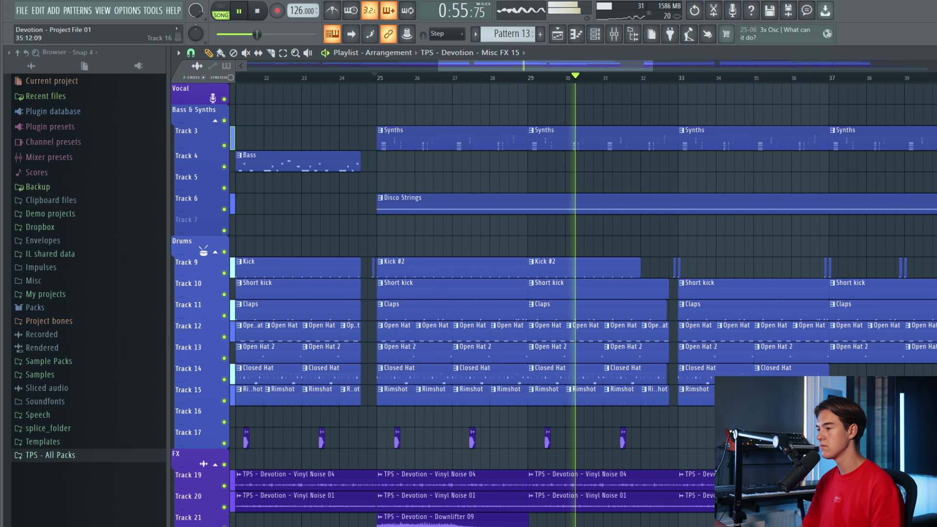
scroll(776, 415, "up", 3)
scroll(737, 403, "down", 2)
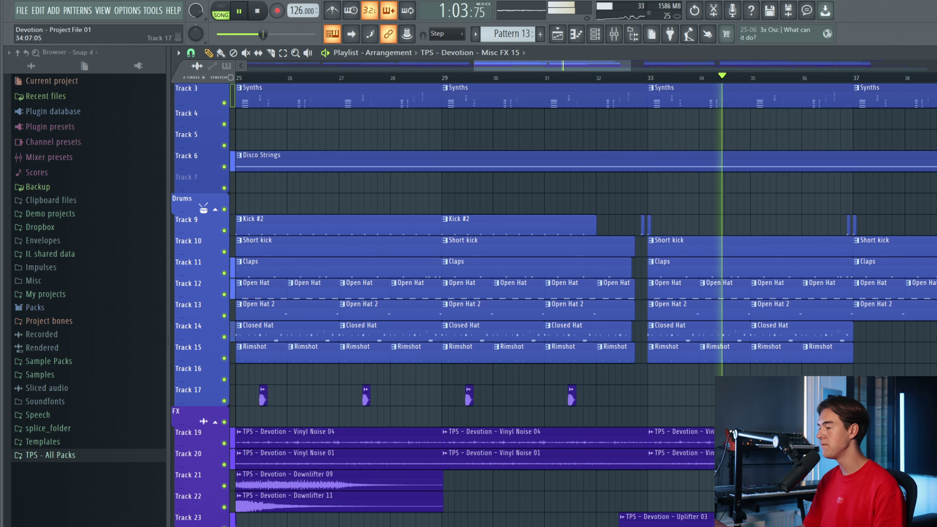
scroll(581, 293, "up", 1)
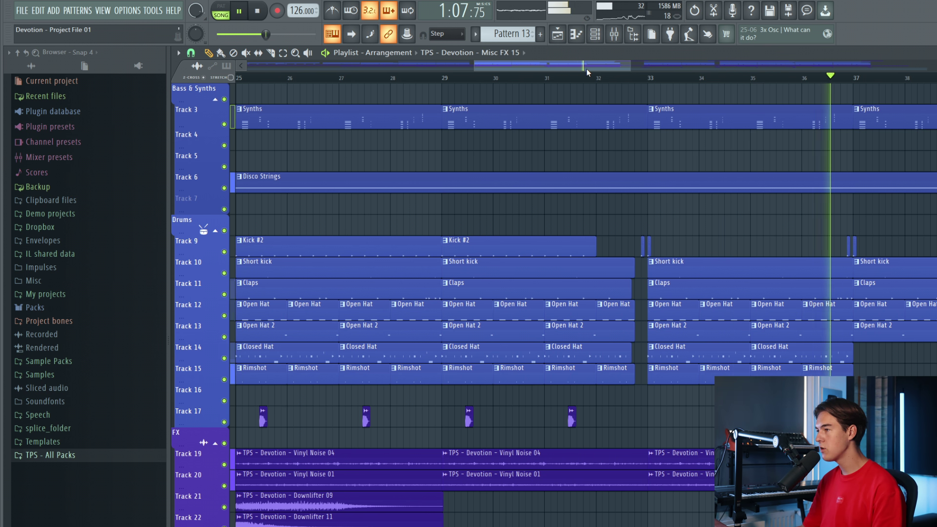
left_click_drag(587, 68, 644, 68)
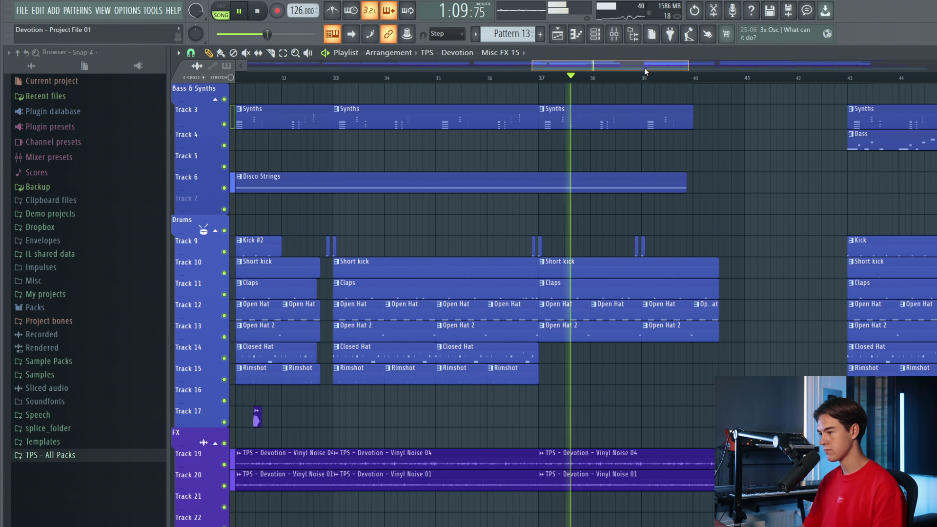
scroll(554, 303, "up", 1)
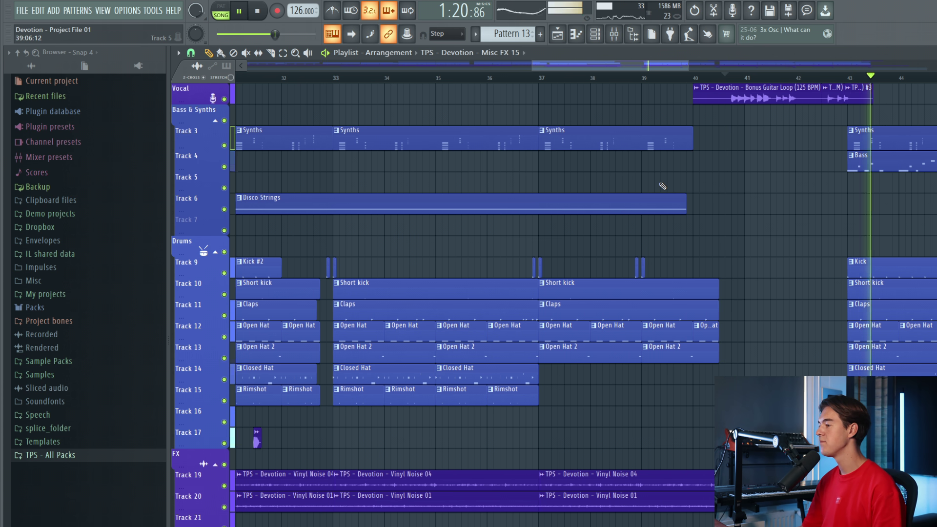
Examine the drum, FX and automation tracks across the arrangement while playing from the guitar break through bar 50.
scroll(802, 201, "down", 5)
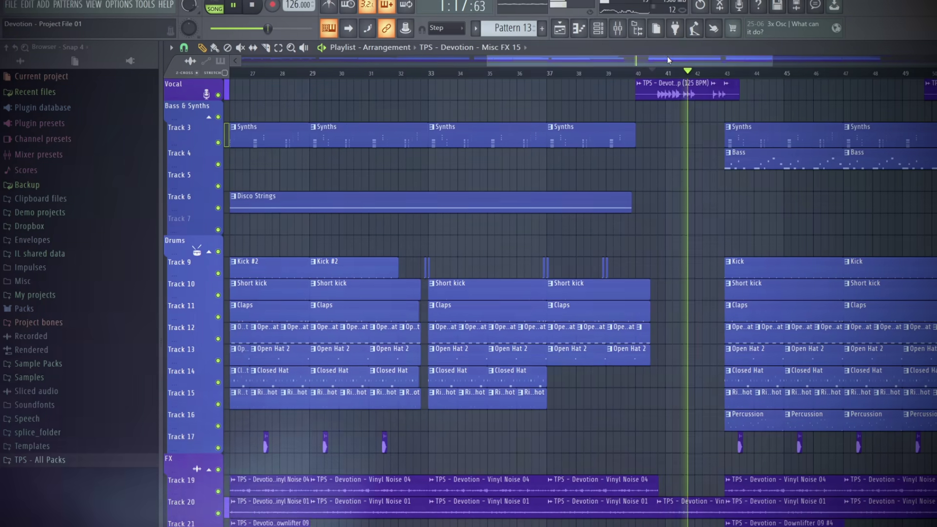
left_click_drag(666, 58, 718, 58)
scroll(671, 244, "down", 5)
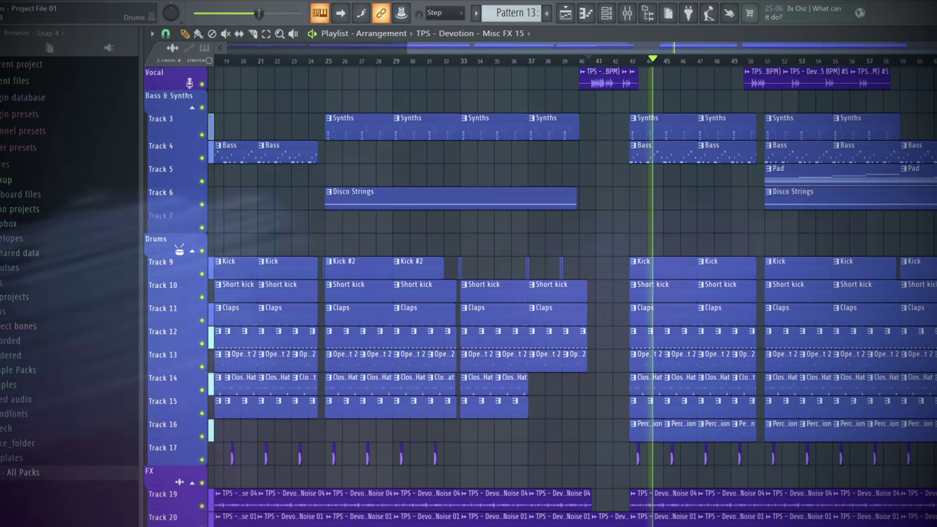
scroll(572, 293, "down", 1)
scroll(571, 293, "down", 5)
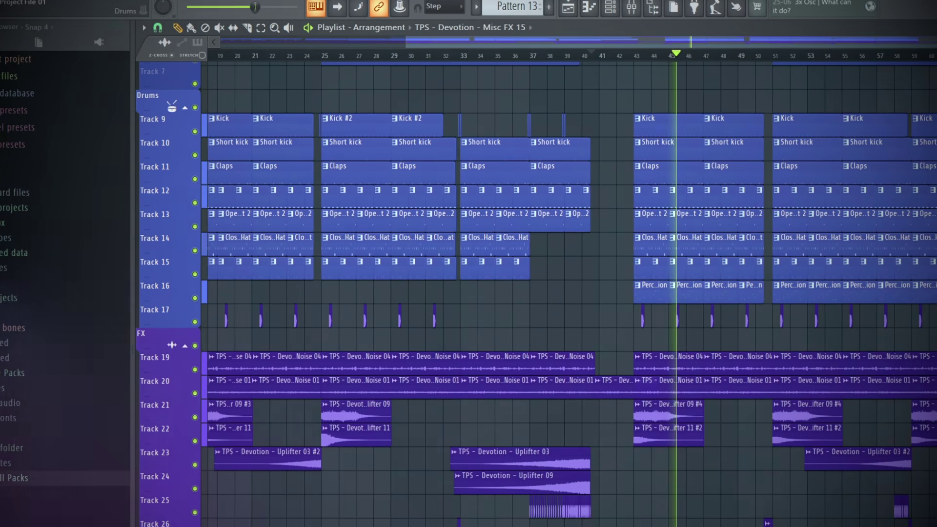
scroll(571, 293, "down", 2)
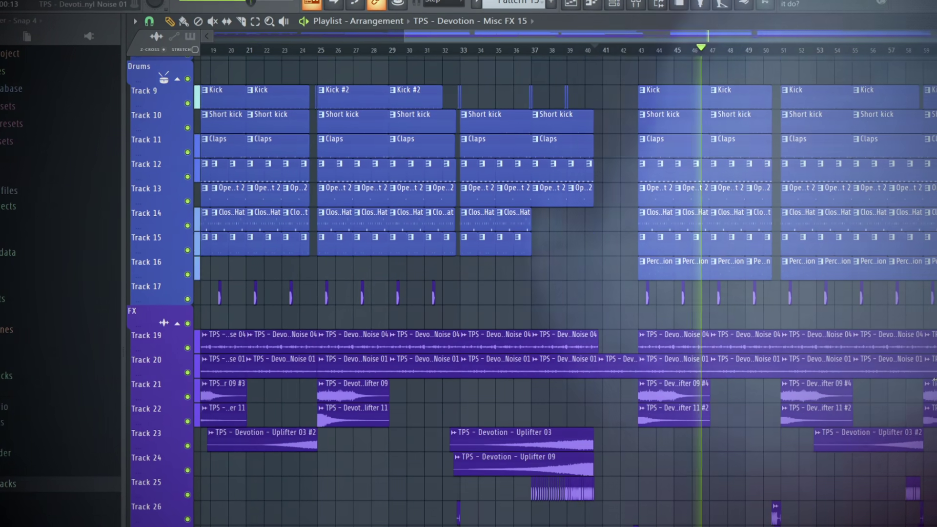
scroll(571, 293, "down", 7)
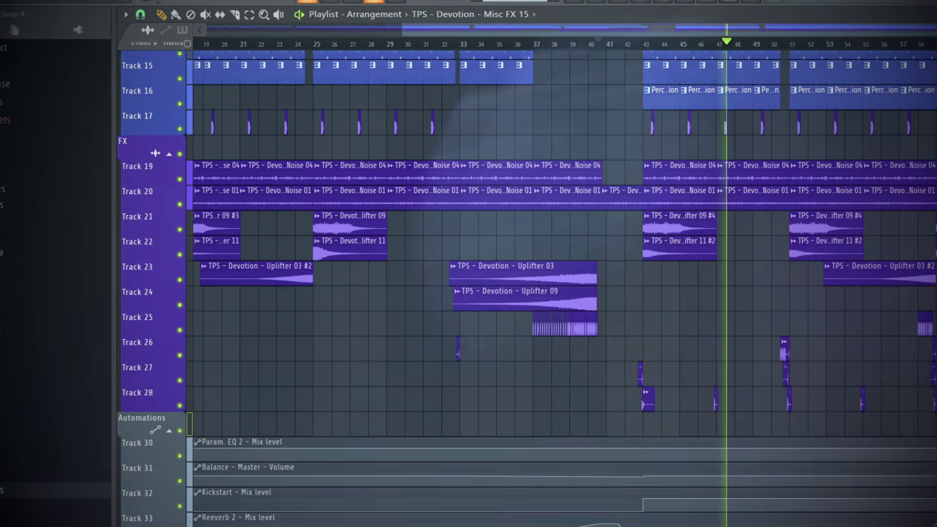
scroll(561, 293, "up", 9)
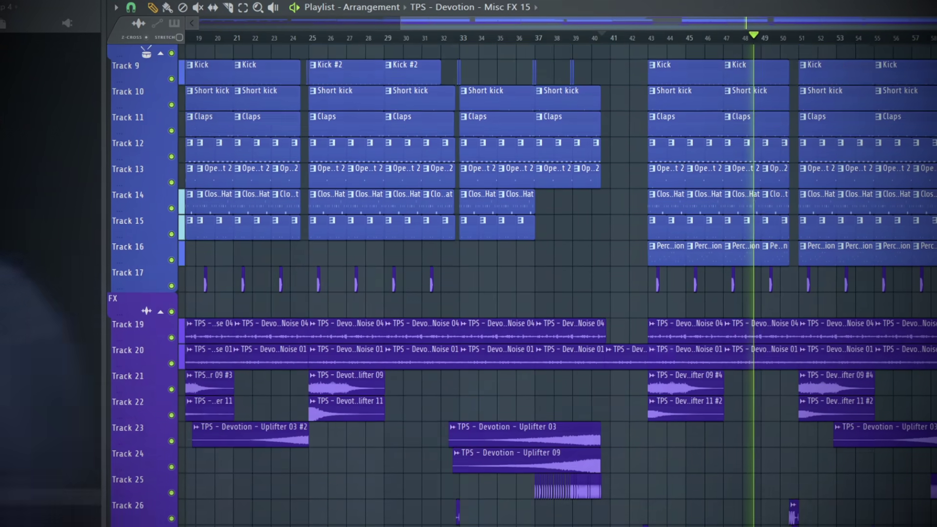
scroll(562, 293, "up", 5)
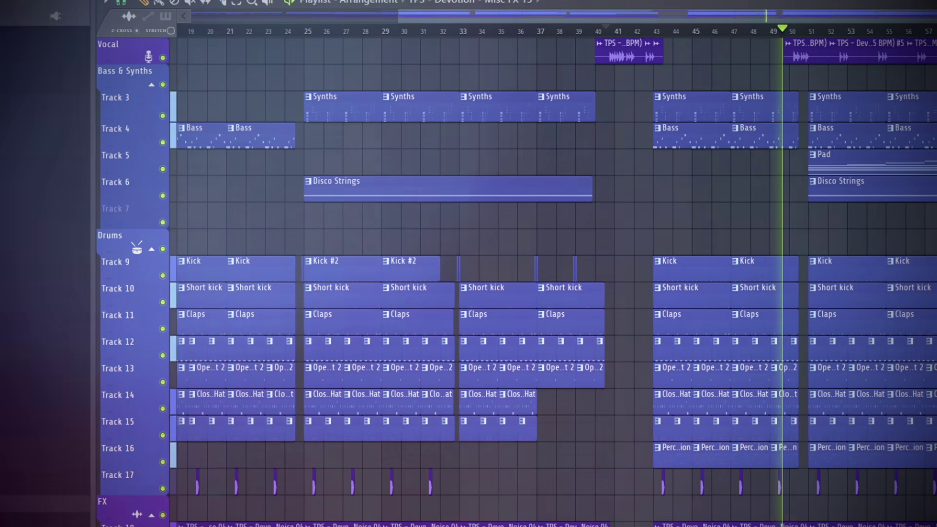
scroll(562, 293, "up", 4)
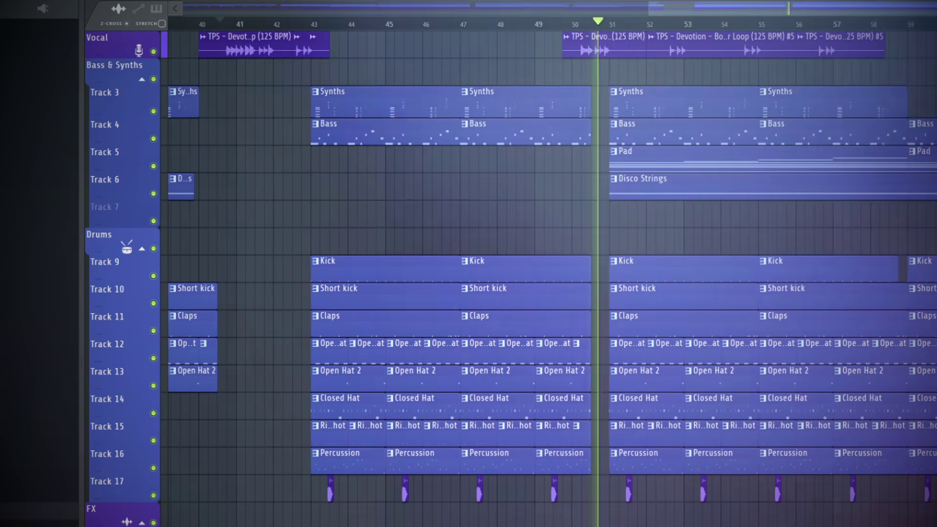